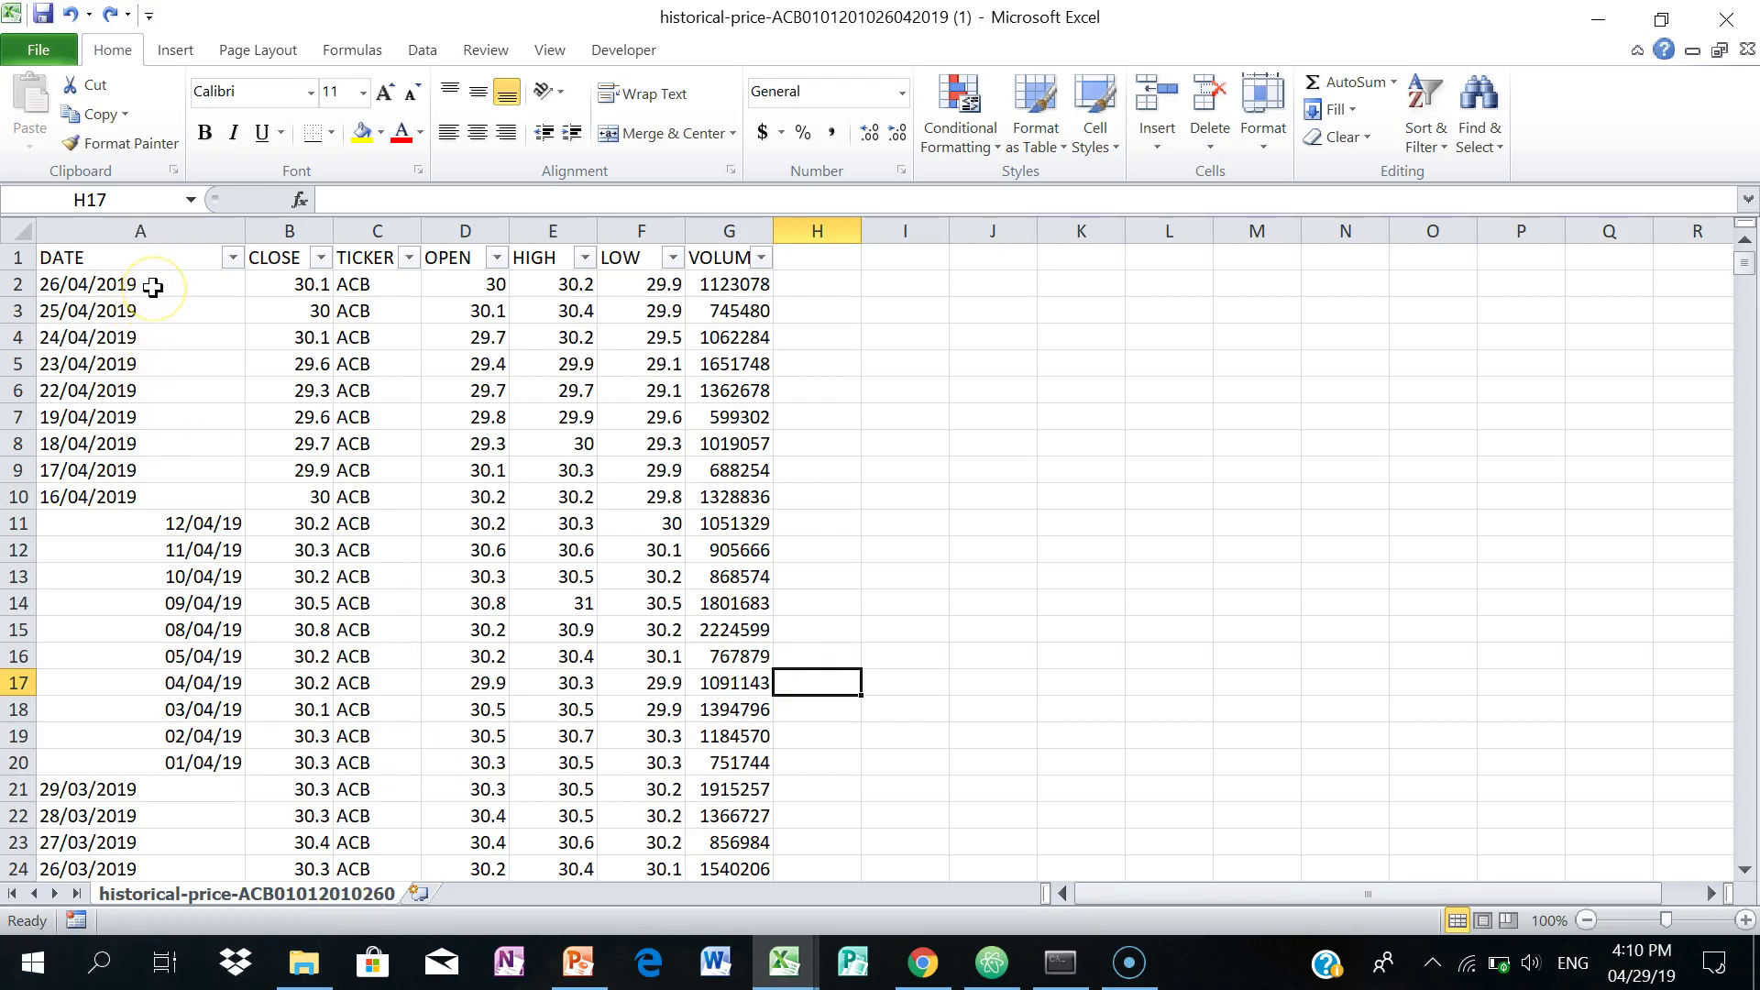
Look over the DATE values and their sort/filter options without changing anything
{"action": "mouse_move", "coordinate": [153, 287]}
{"action": "left_mouse_down"}
{"action": "mouse_move", "coordinate": [145, 496]}
{"action": "mouse_move", "coordinate": [183, 761]}
{"action": "left_mouse_up"}
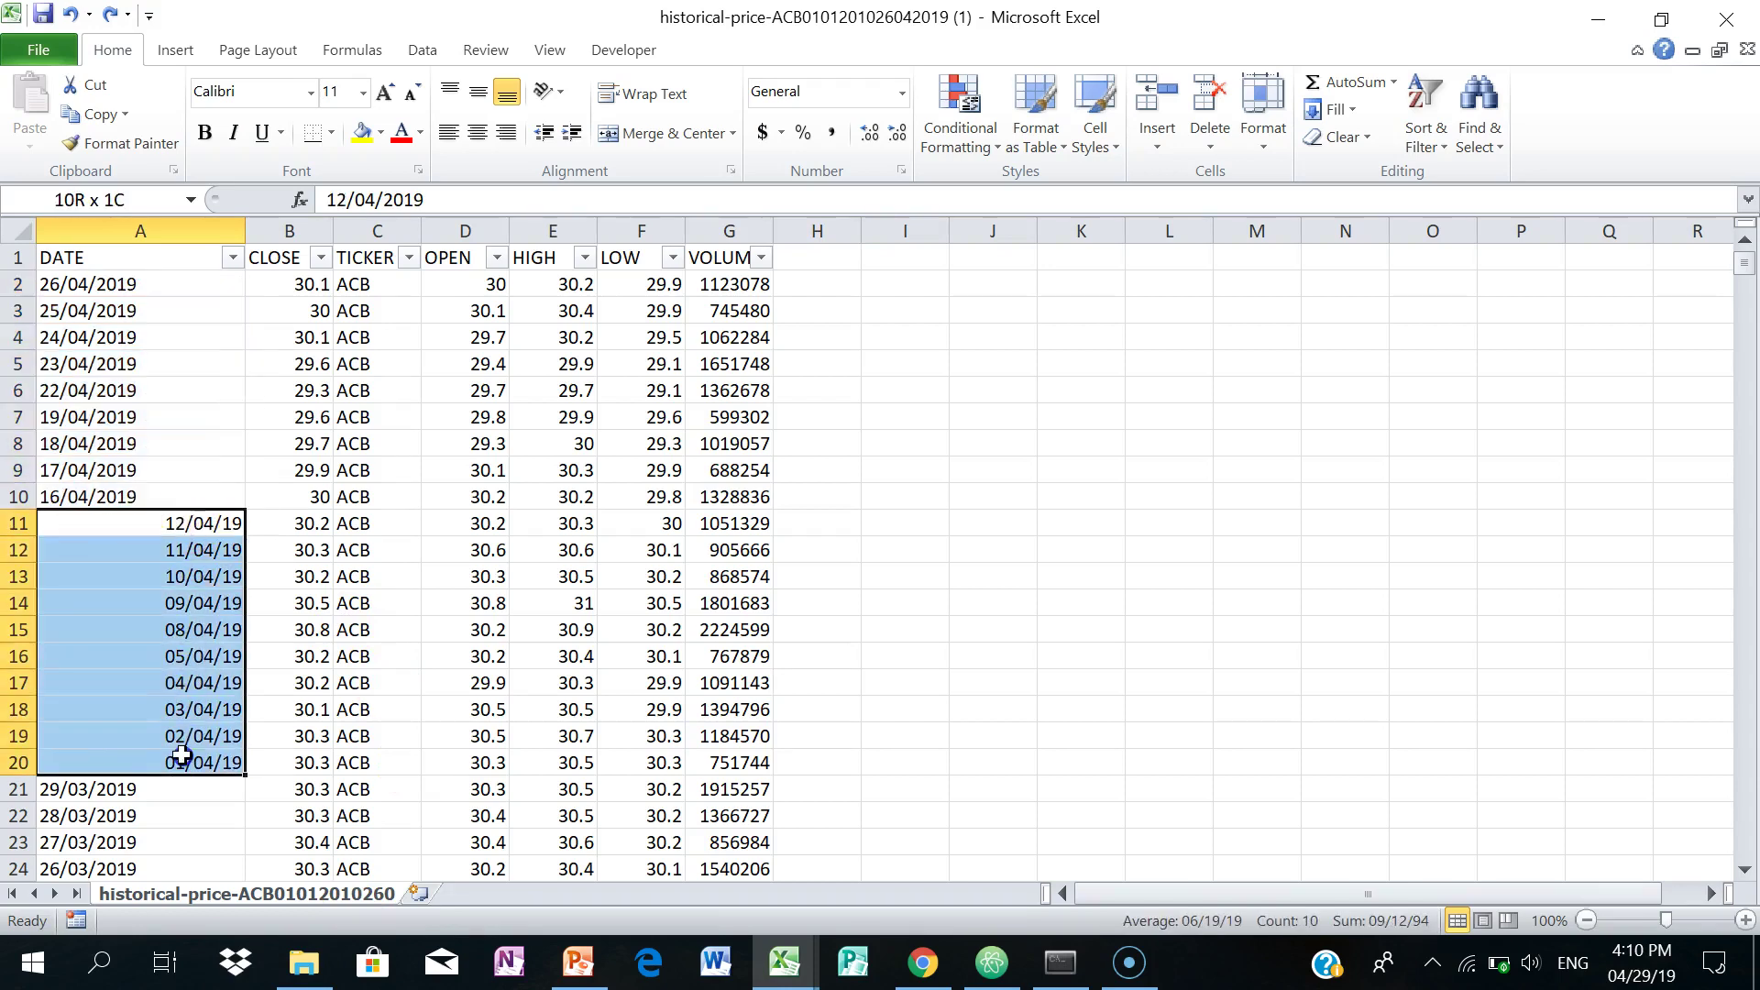
{"action": "left_click", "coordinate": [232, 257]}
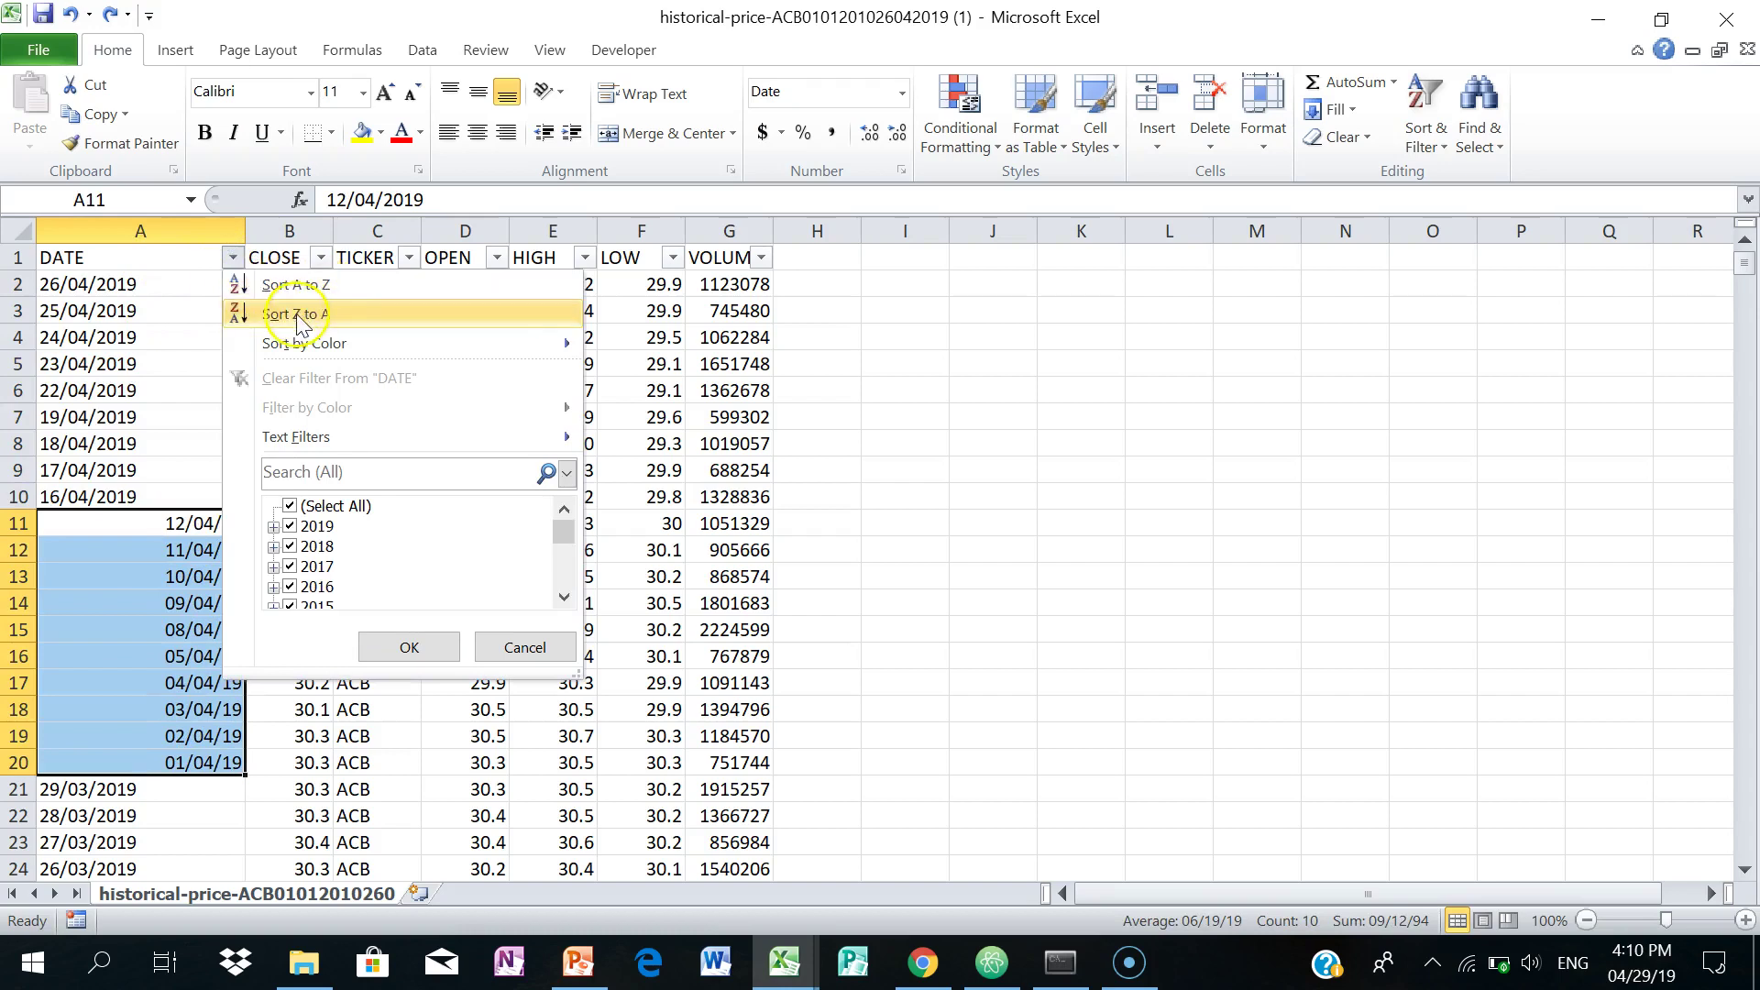
{"action": "left_click", "coordinate": [524, 647]}
{"action": "left_click", "coordinate": [400, 496]}
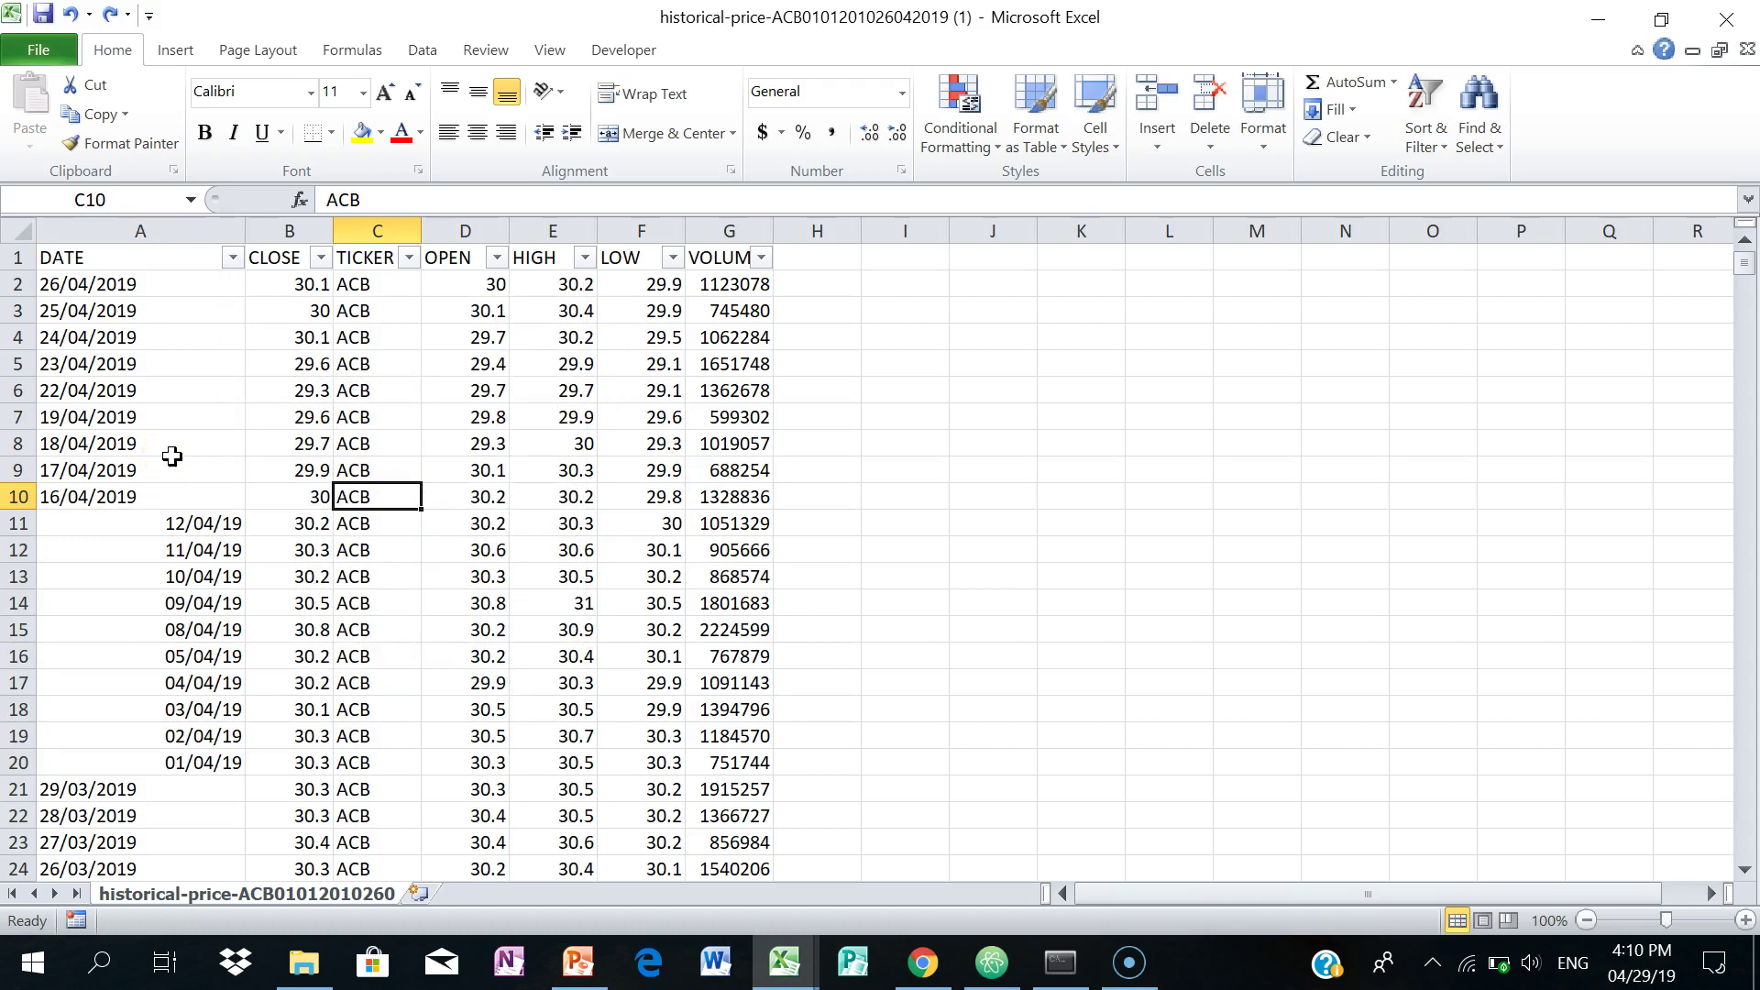
Insert two blank columns before CLOSE with Alt+I, C twice, then return to the DATE header
{"action": "left_click", "coordinate": [298, 232]}
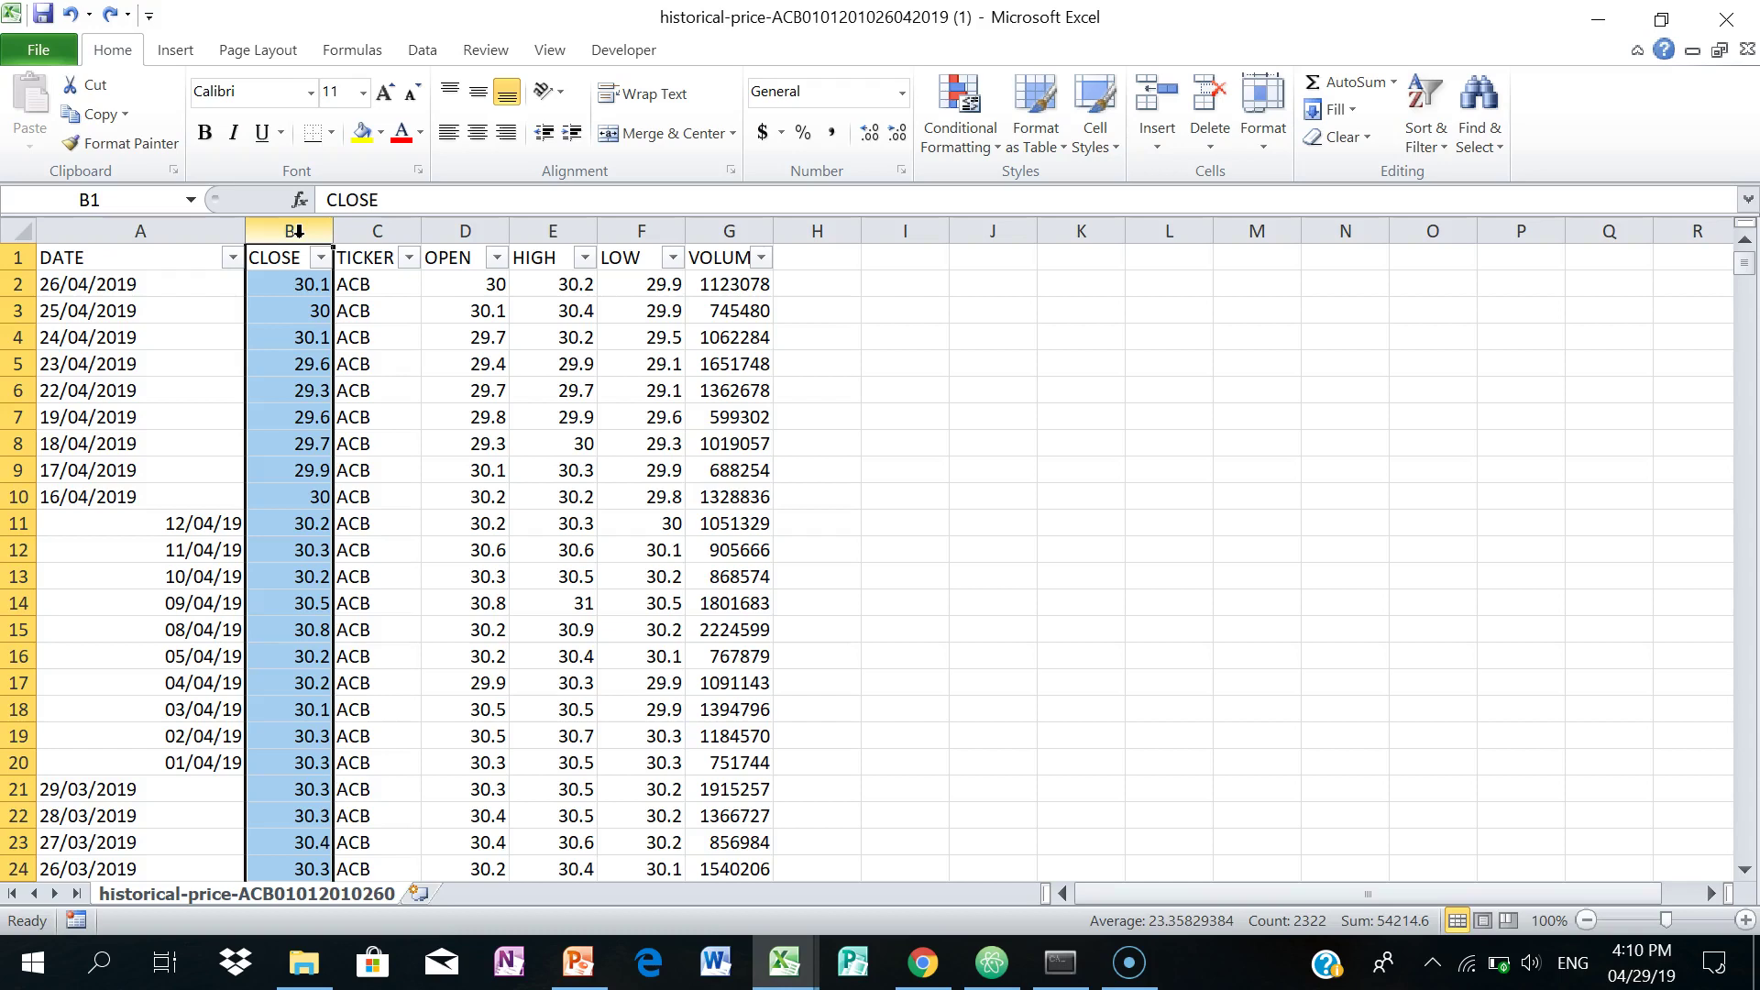
{"action": "key", "text": "alt+i"}
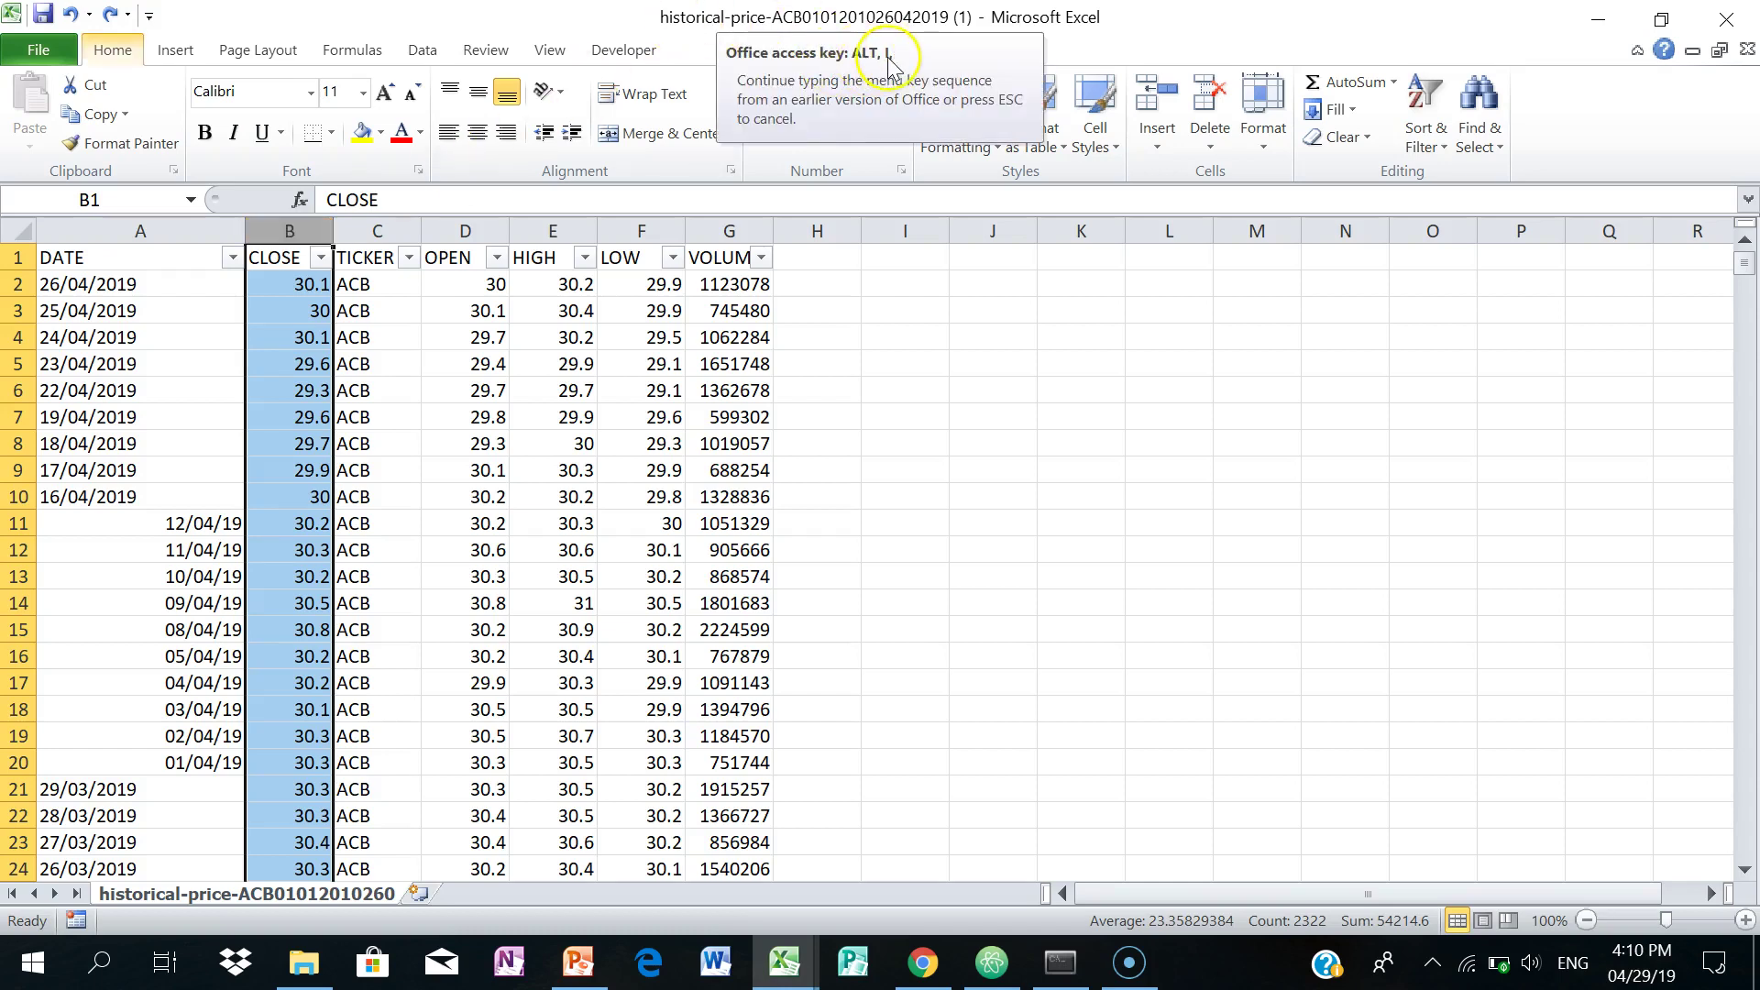
{"action": "key", "text": "c"}
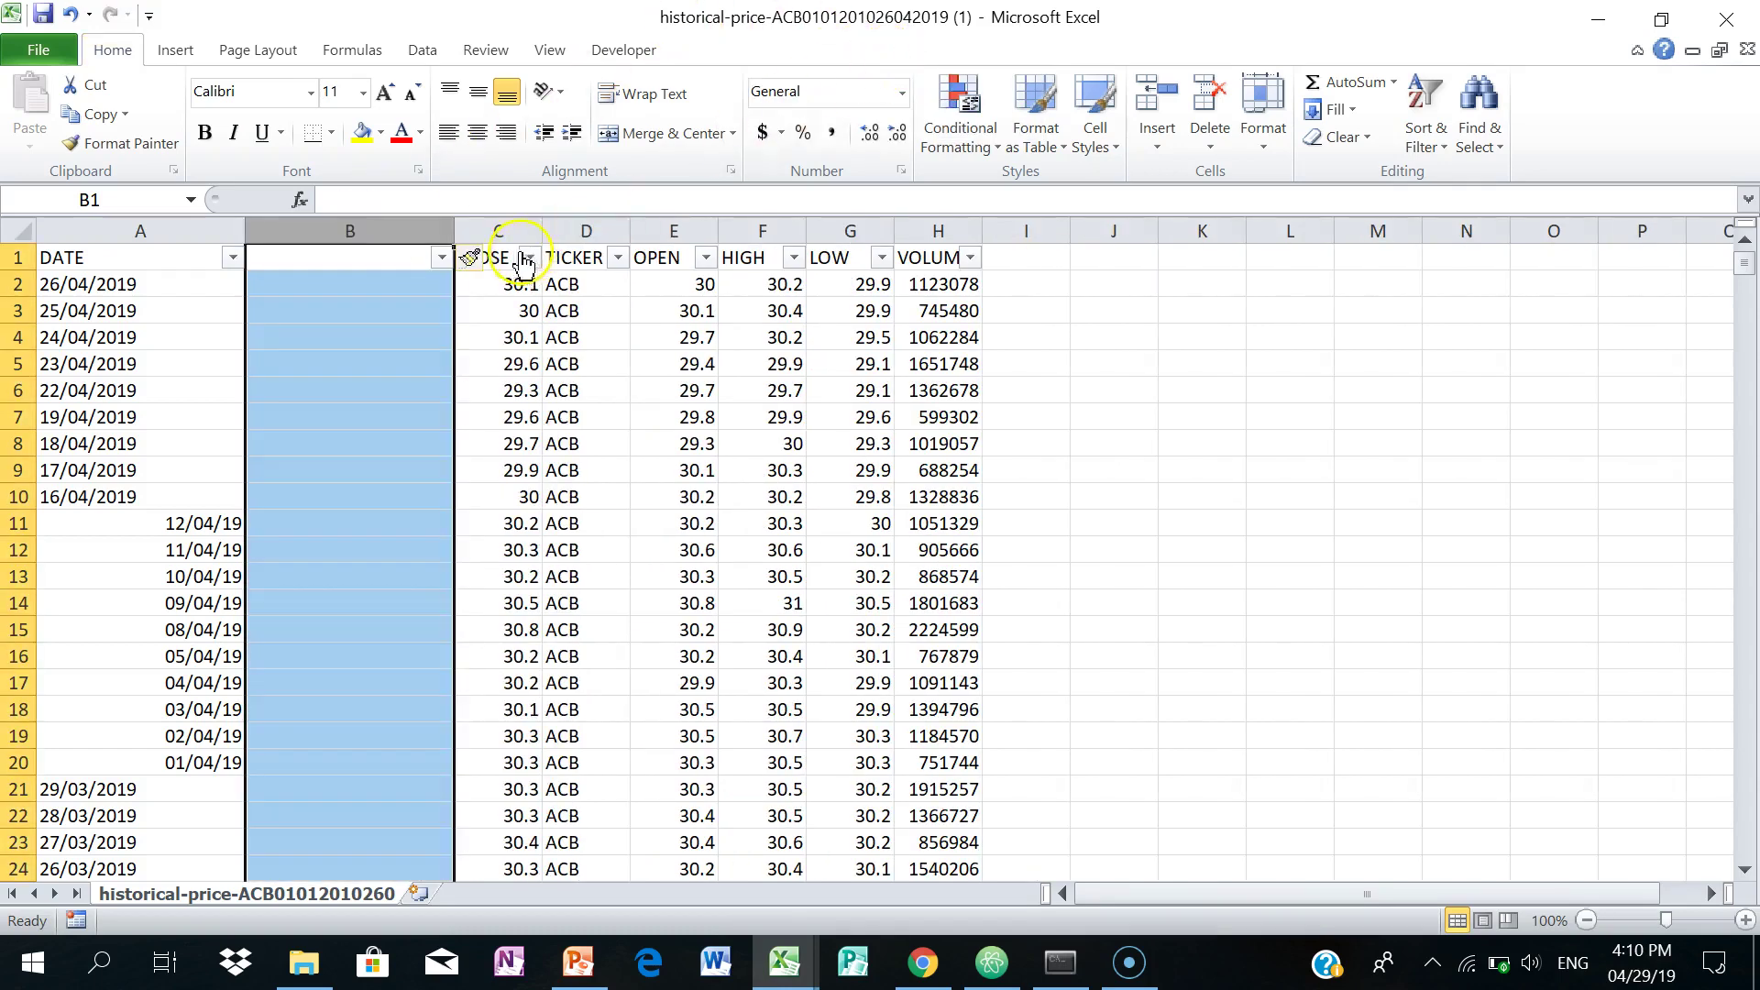
{"action": "key", "text": "alt+i"}
{"action": "key", "text": "c"}
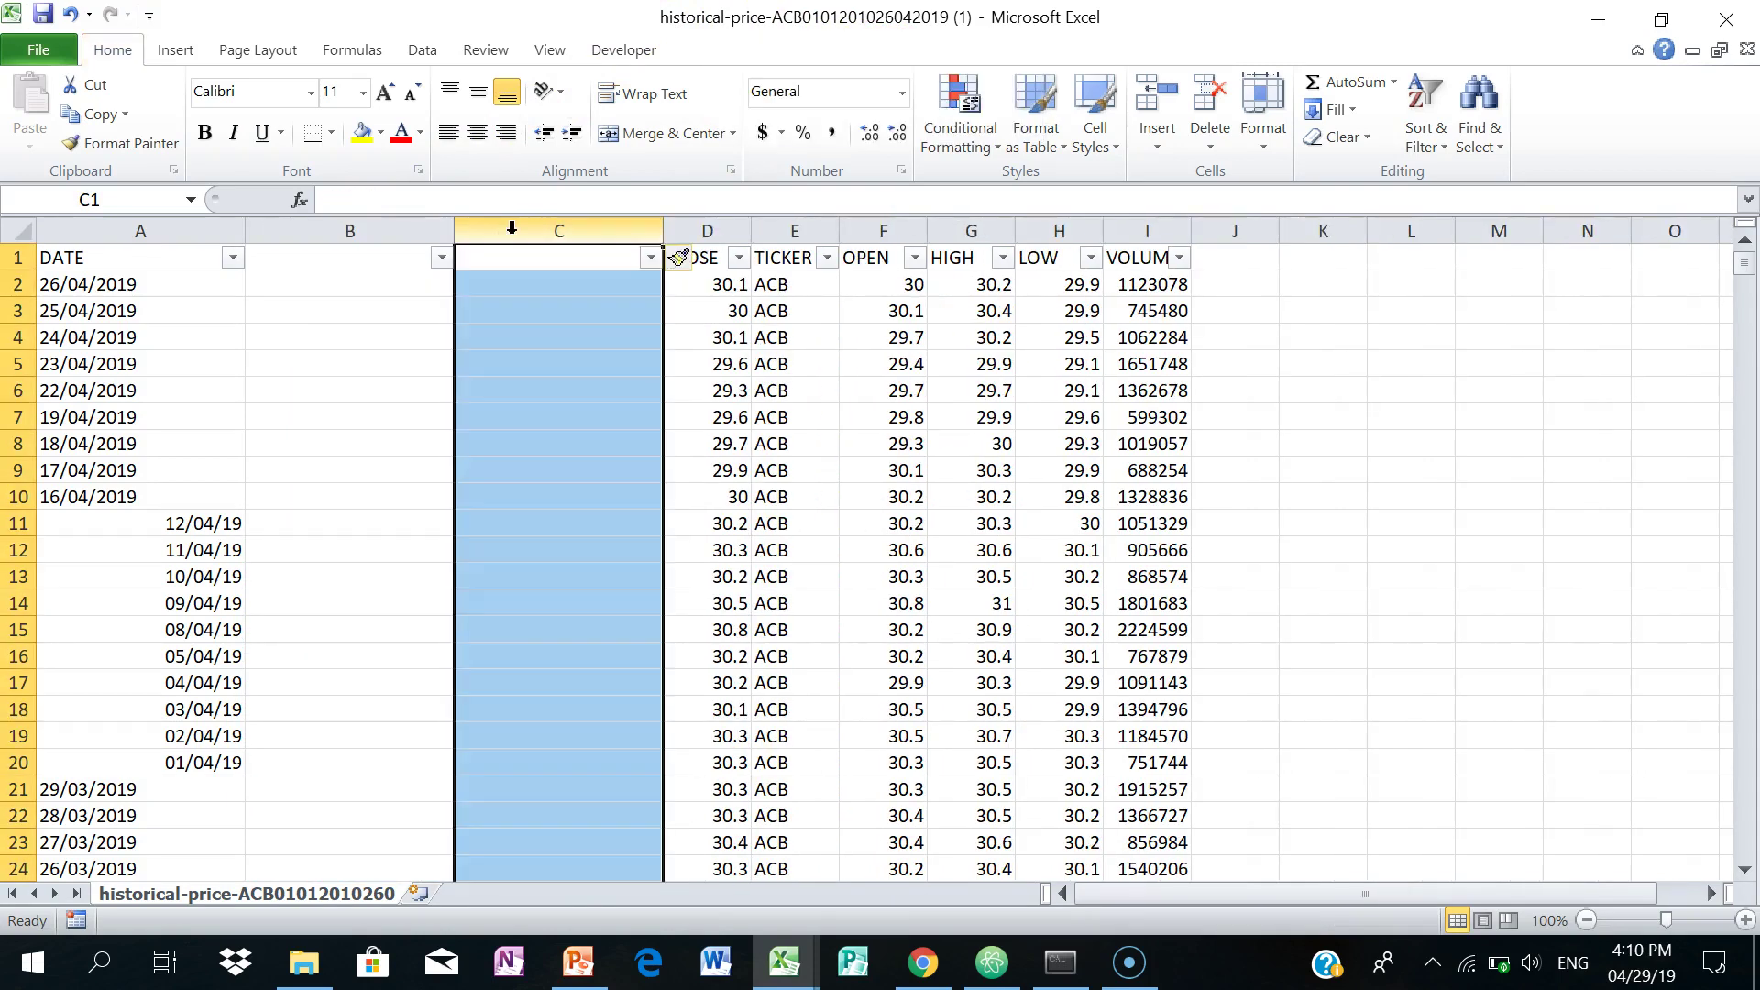
{"action": "left_click", "coordinate": [1258, 338]}
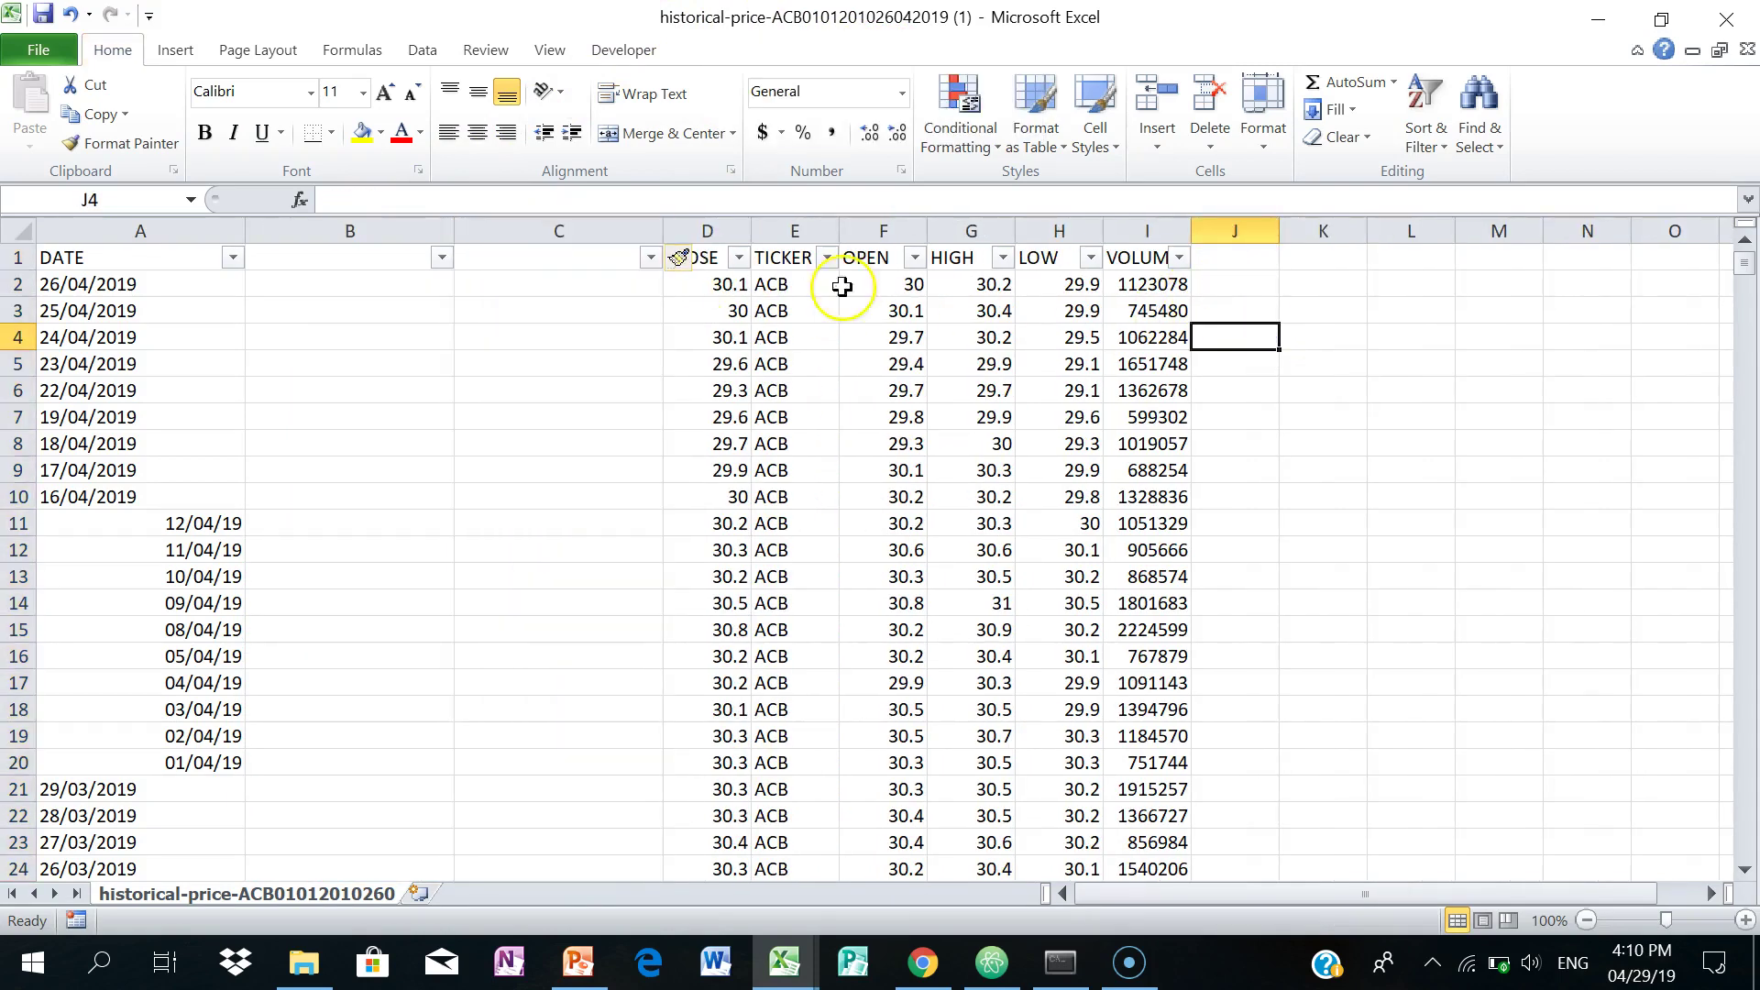
{"action": "left_click", "coordinate": [165, 263]}
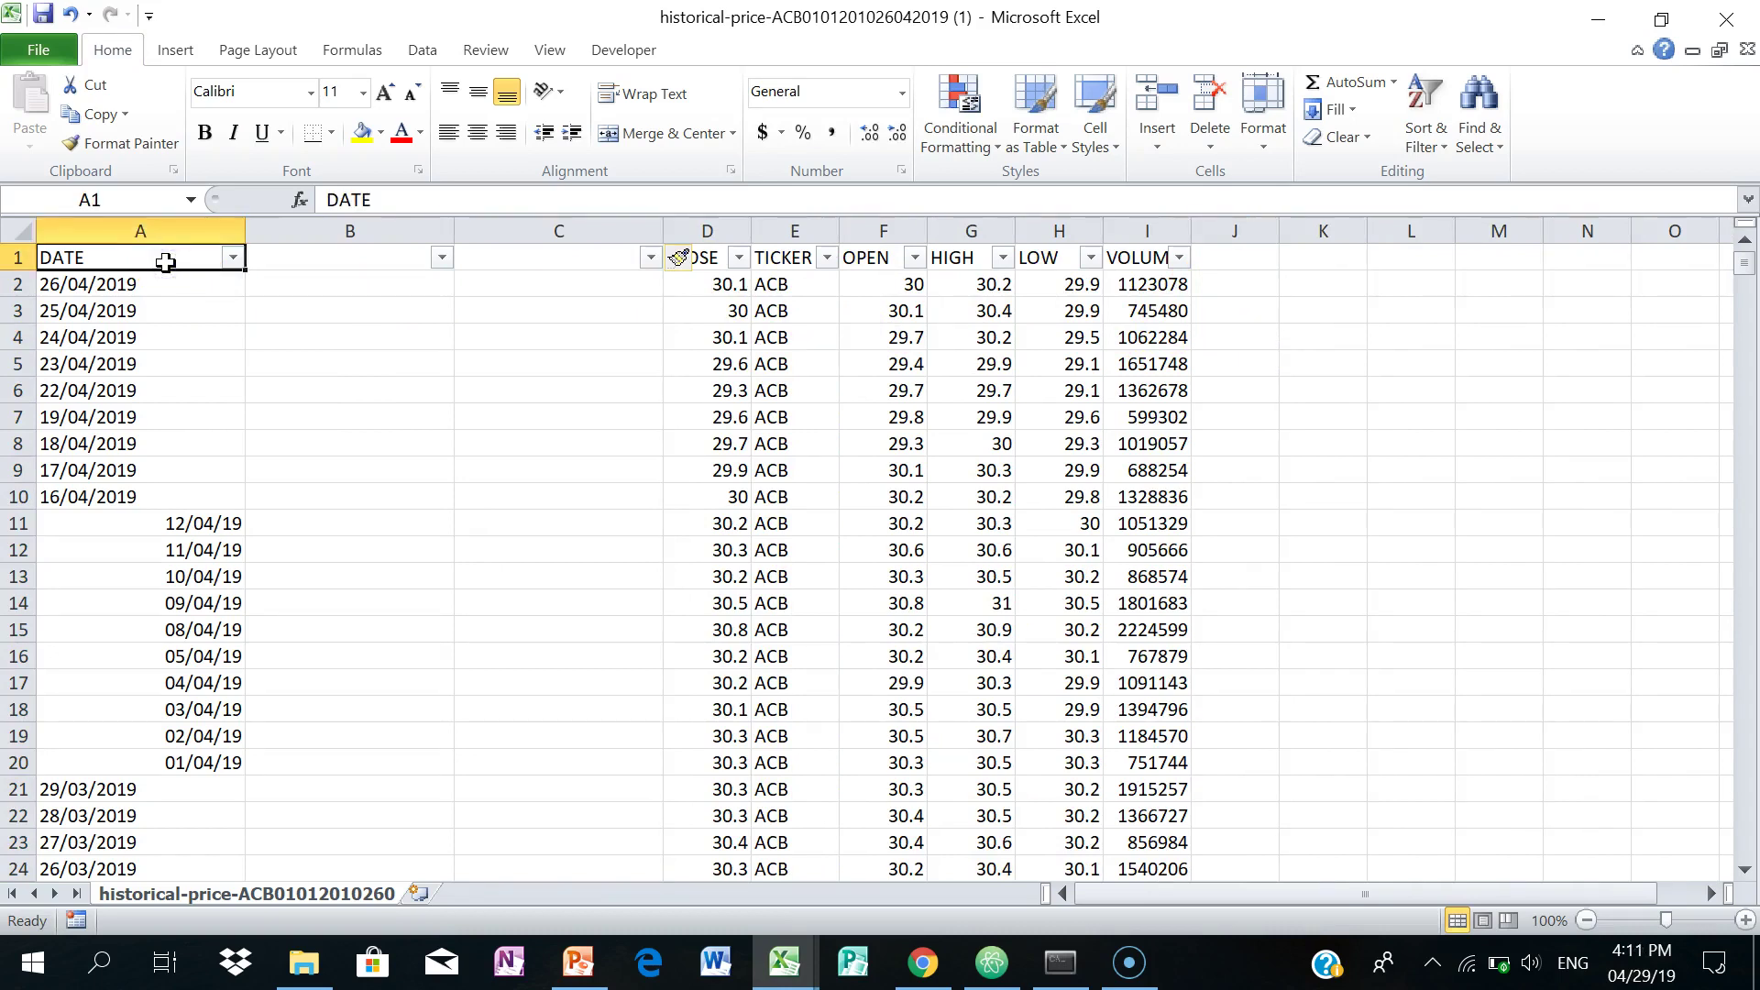
Select the whole DATE column and set Text to Columns to split delimited on '/'
{"action": "key", "text": "ctrl+shift+Down"}
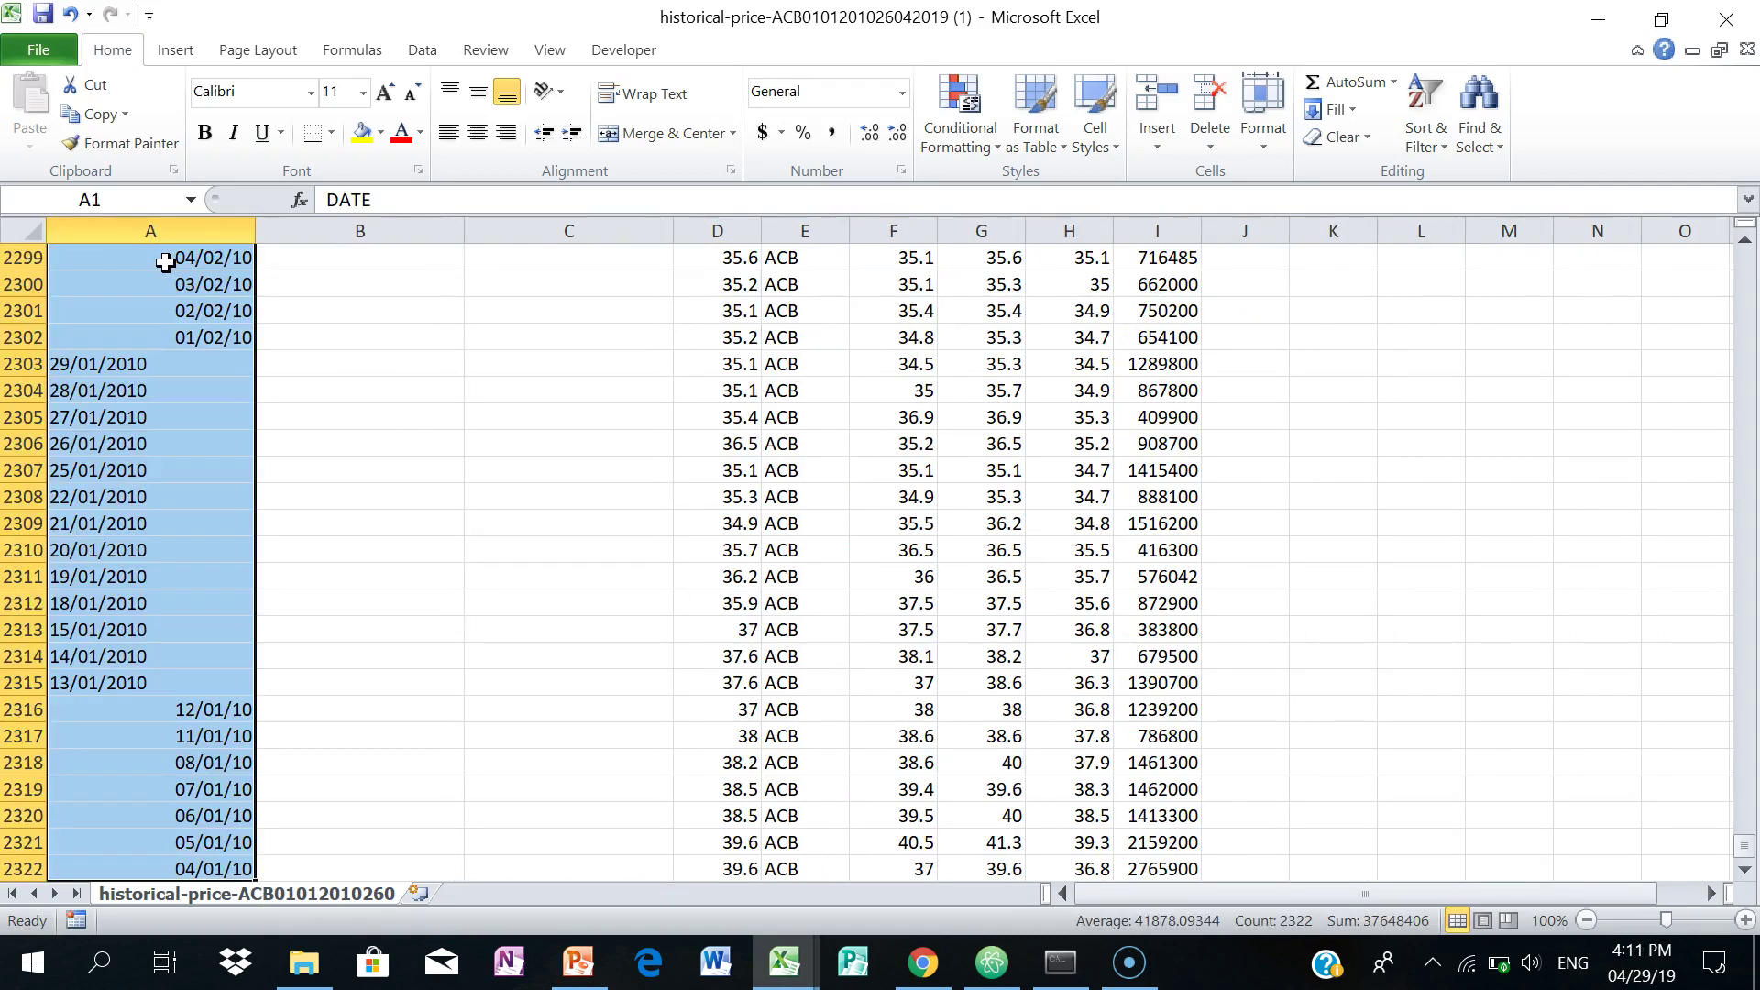
{"action": "left_click", "coordinate": [424, 53]}
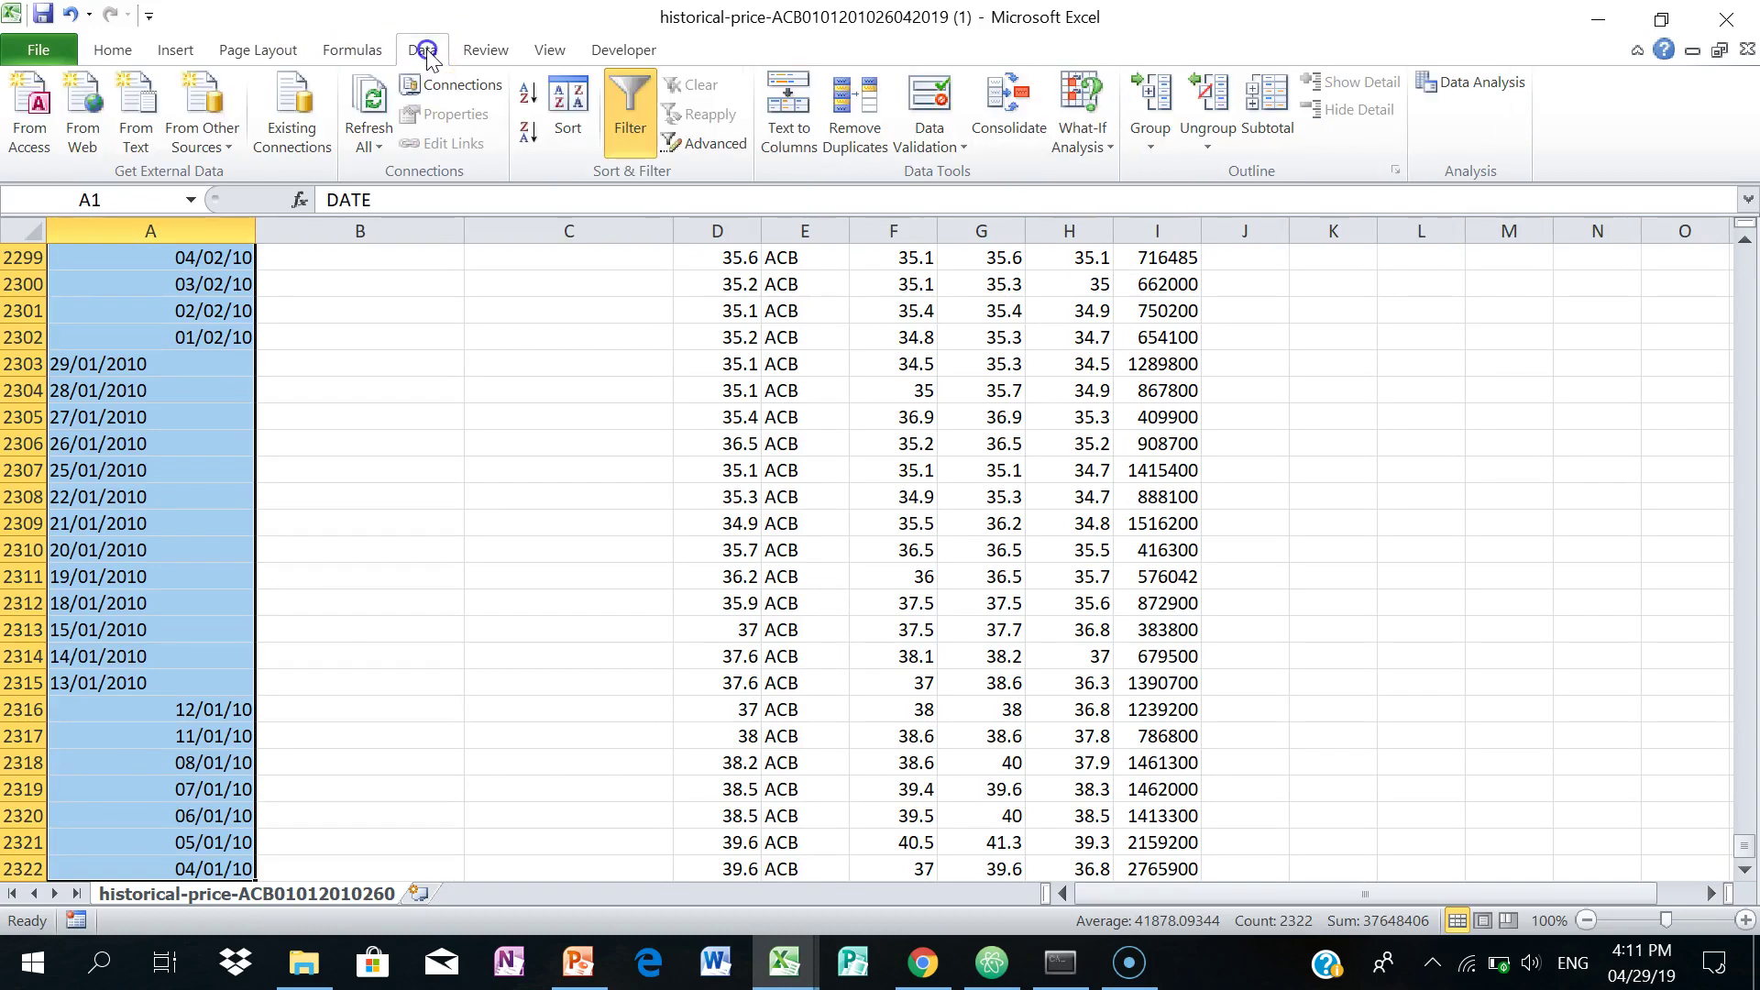
{"action": "left_click", "coordinate": [787, 128]}
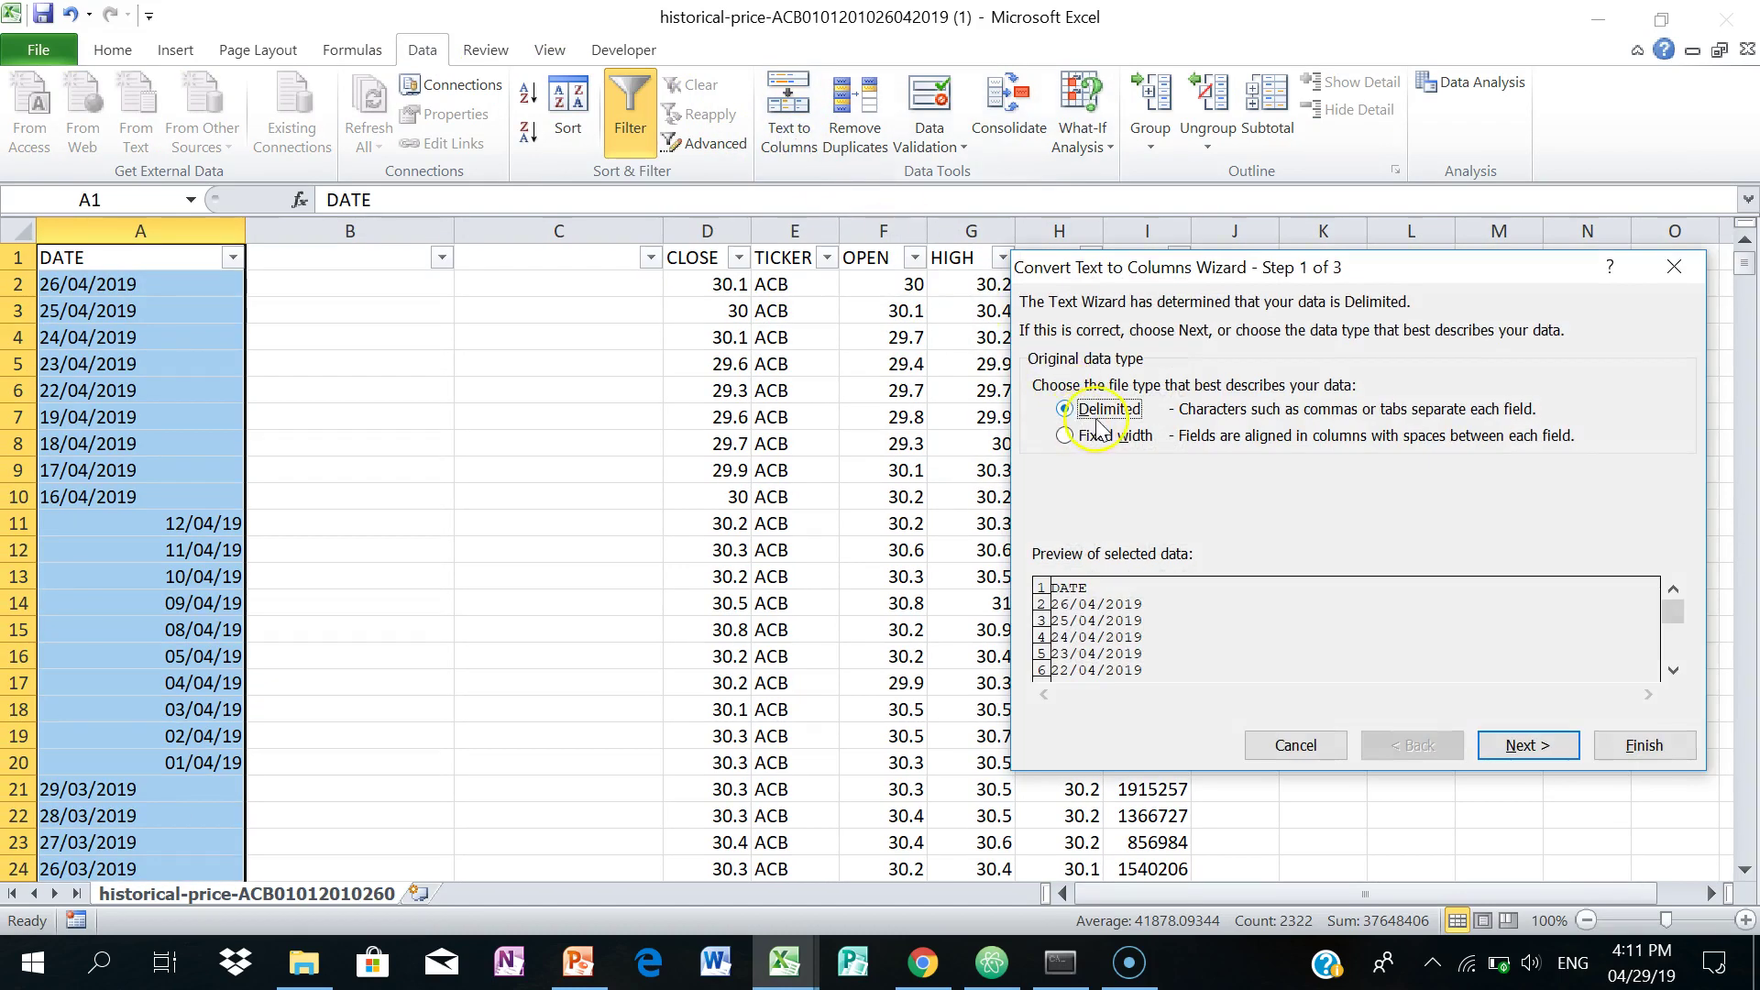
{"action": "left_click", "coordinate": [1527, 746]}
{"action": "left_click", "coordinate": [1041, 489]}
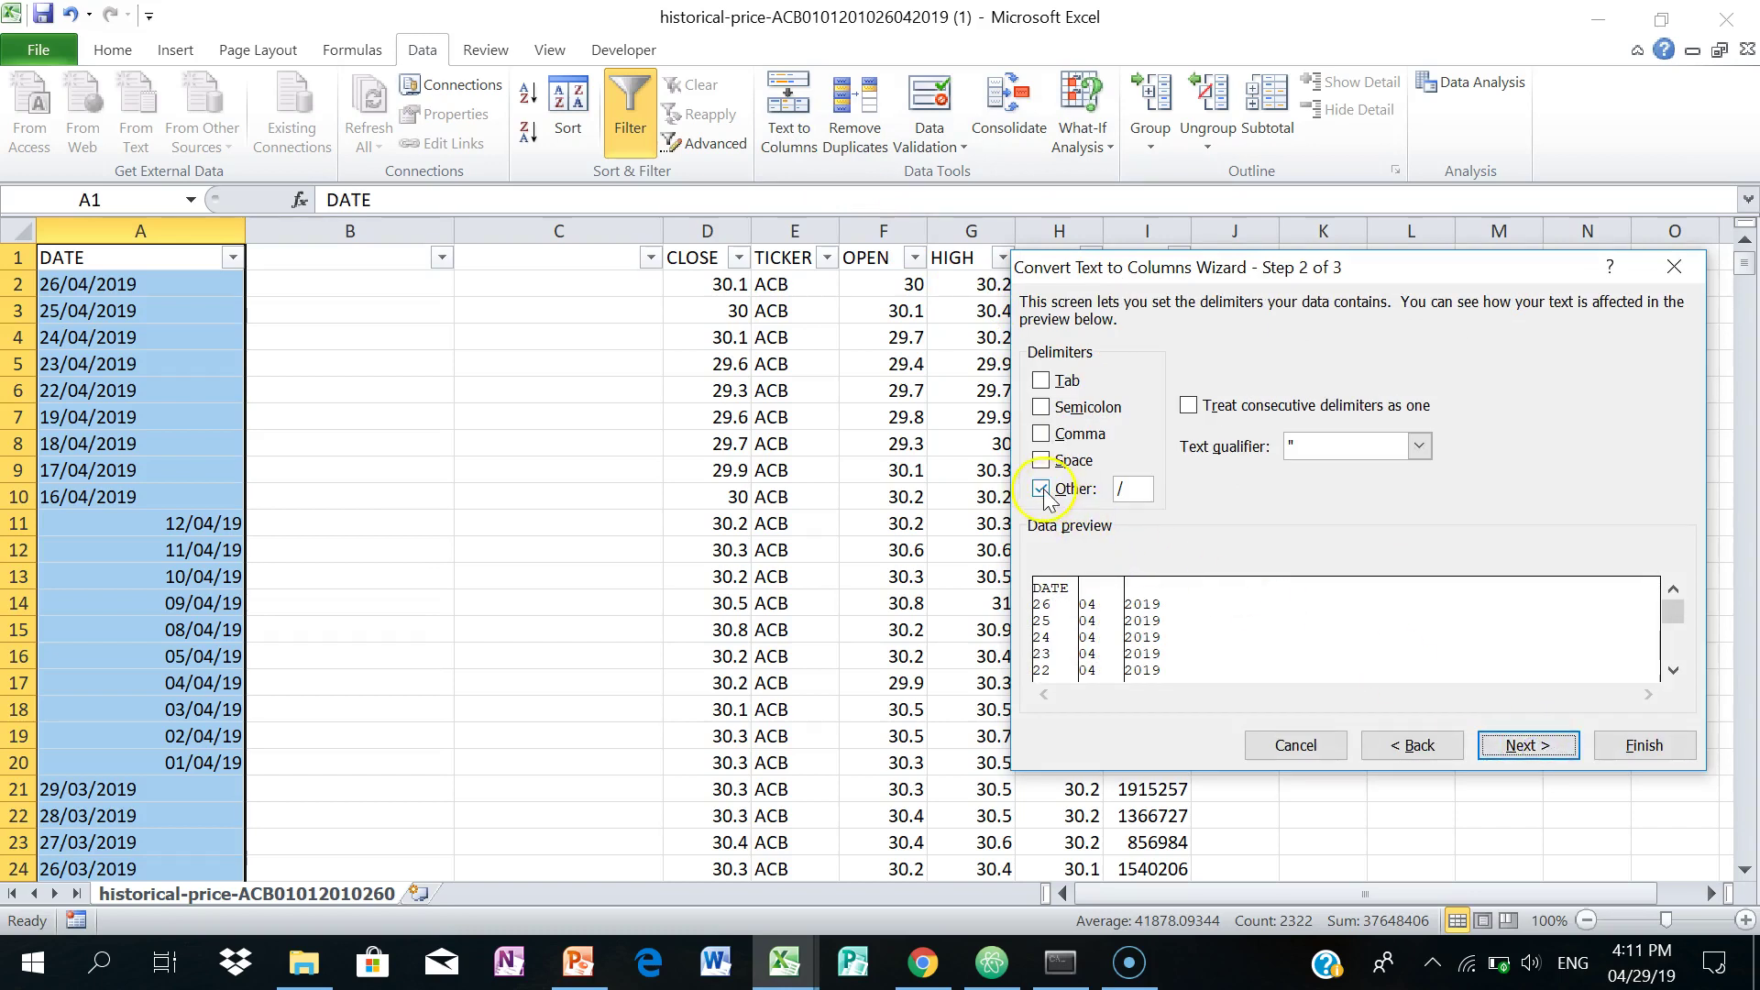
{"action": "left_click", "coordinate": [1134, 491]}
{"action": "key", "text": "BackSpace"}
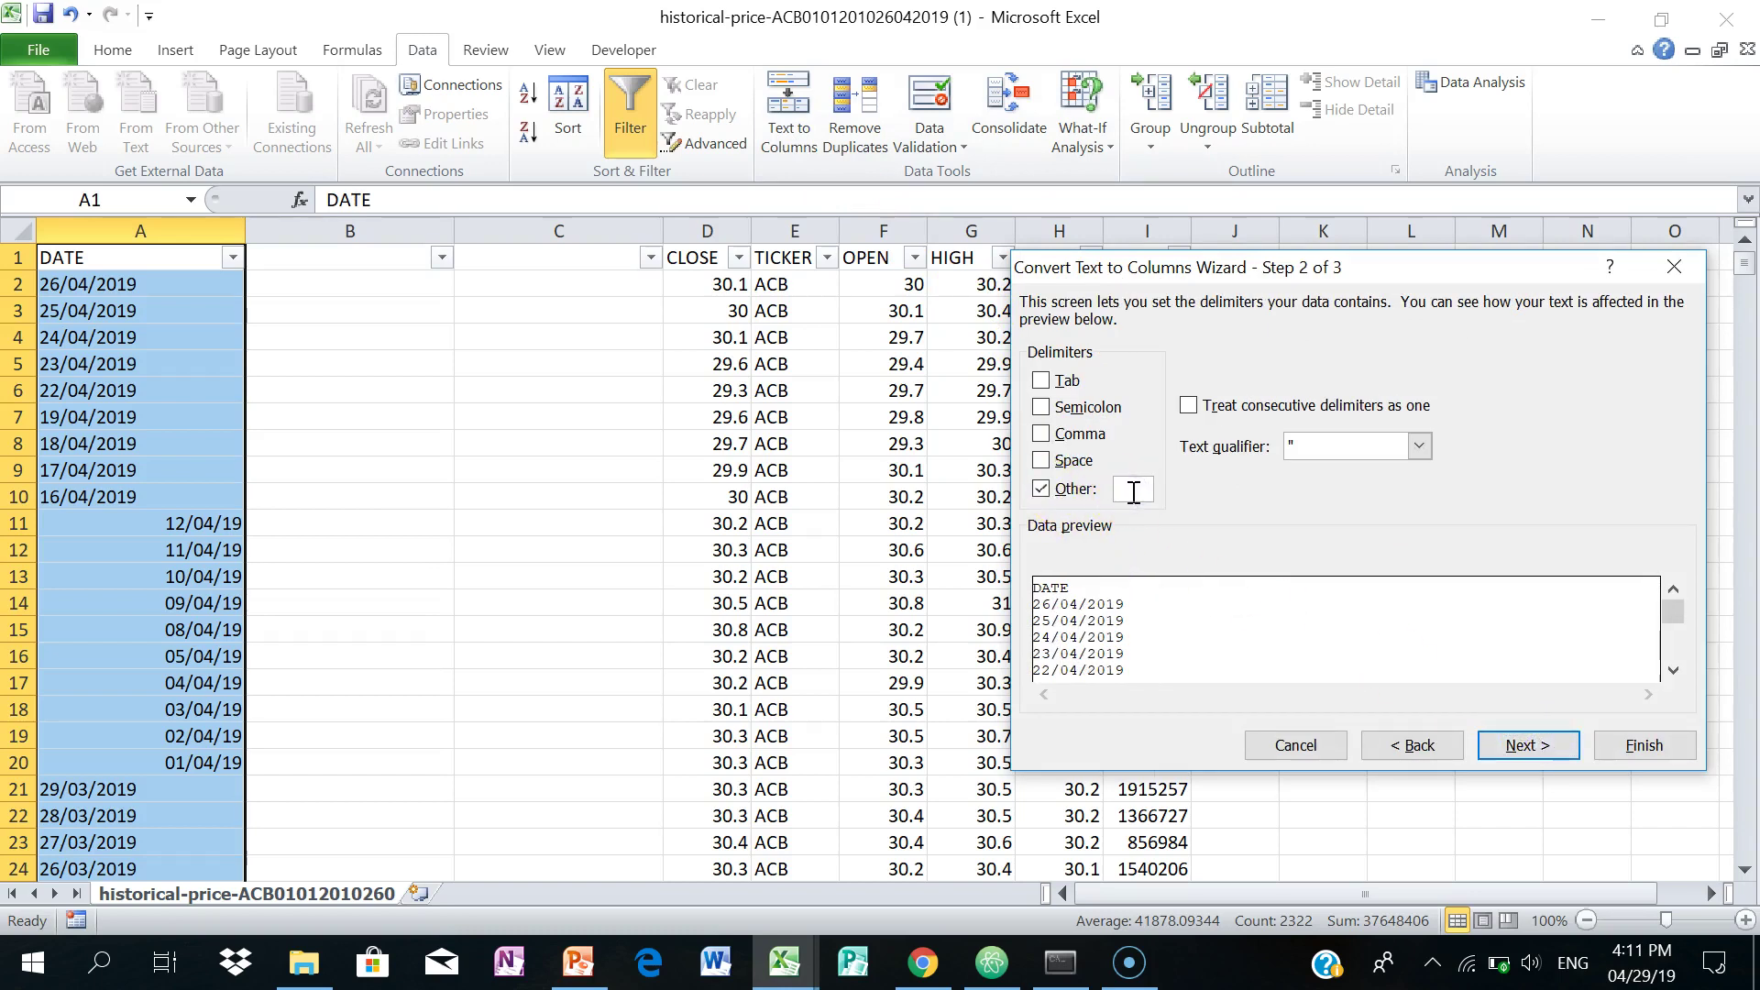
{"action": "type", "text": "/"}
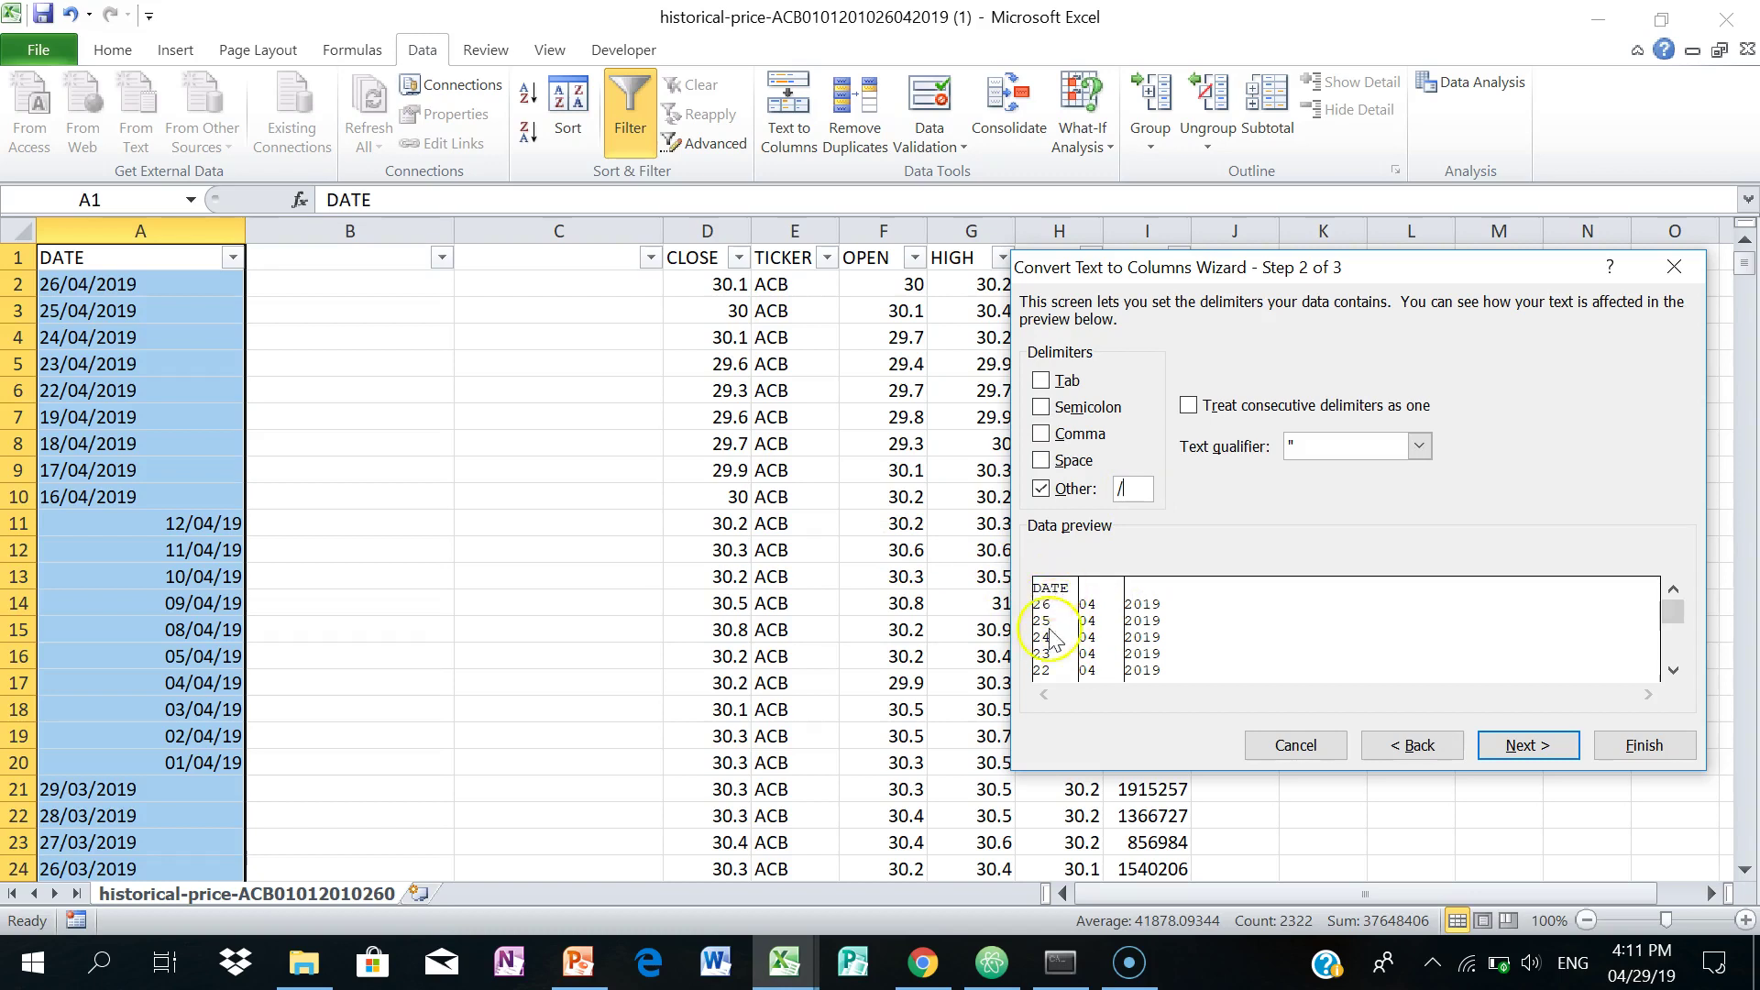
Set the first split column's data format to Date in MDY order
{"action": "left_click", "coordinate": [1543, 750]}
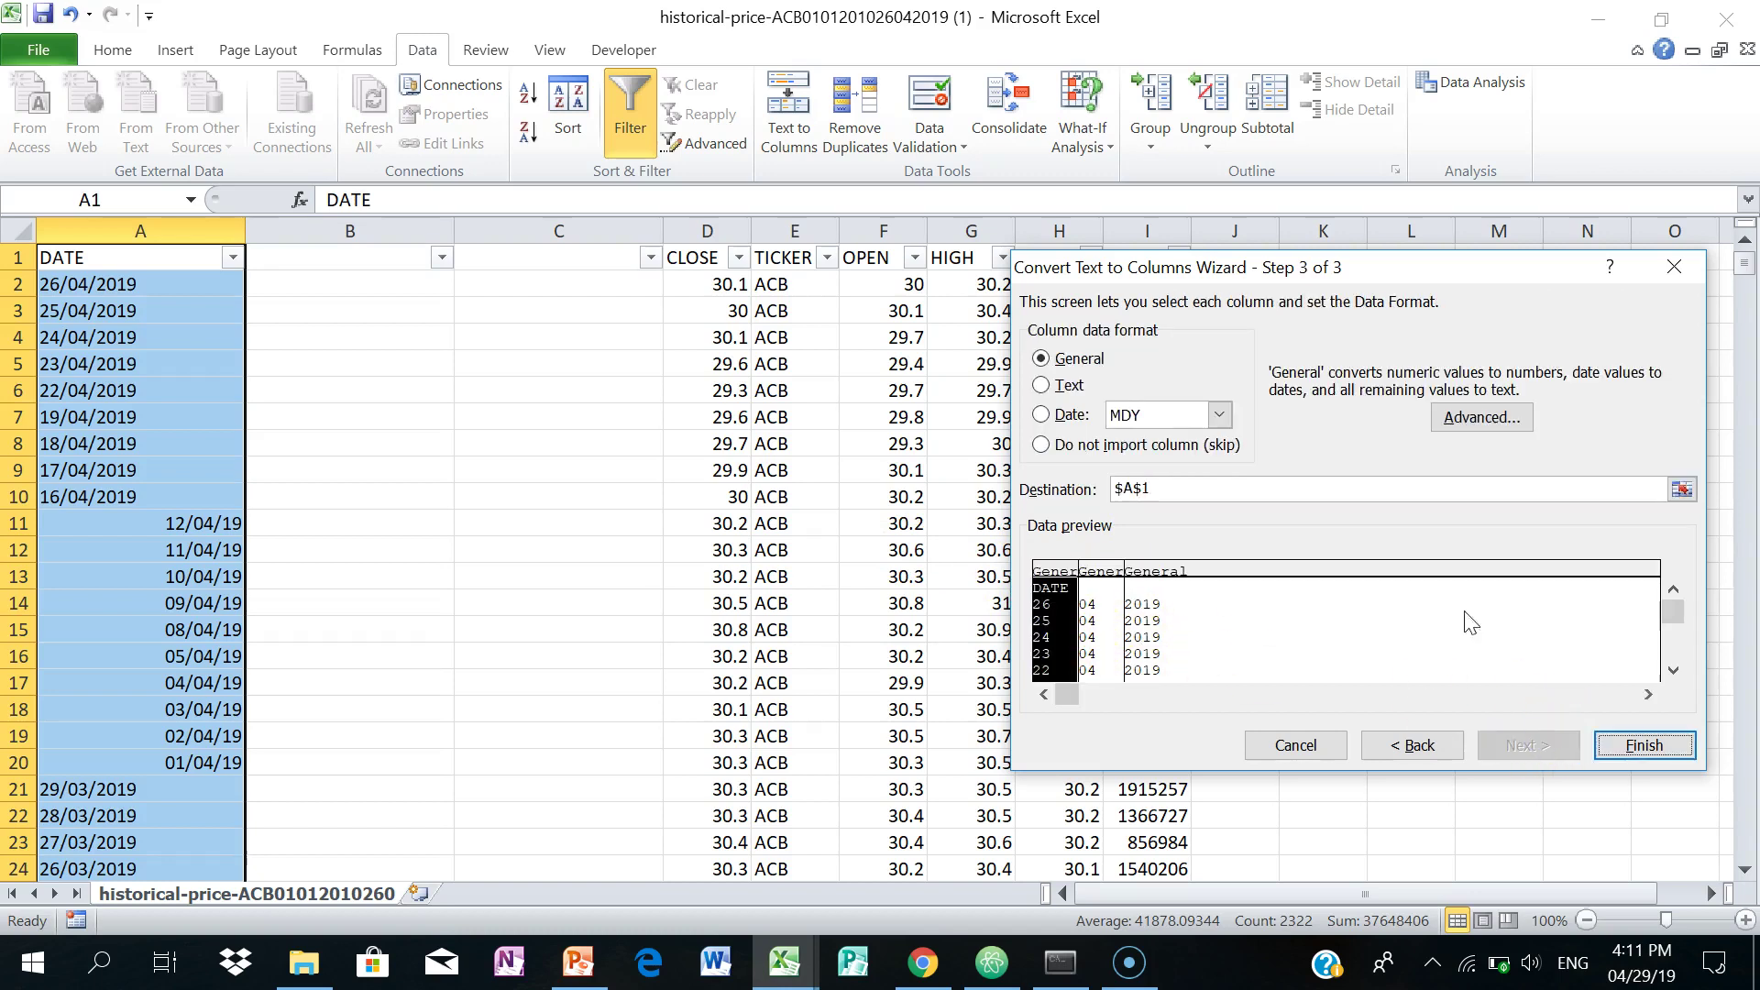
{"action": "left_click", "coordinate": [1044, 416]}
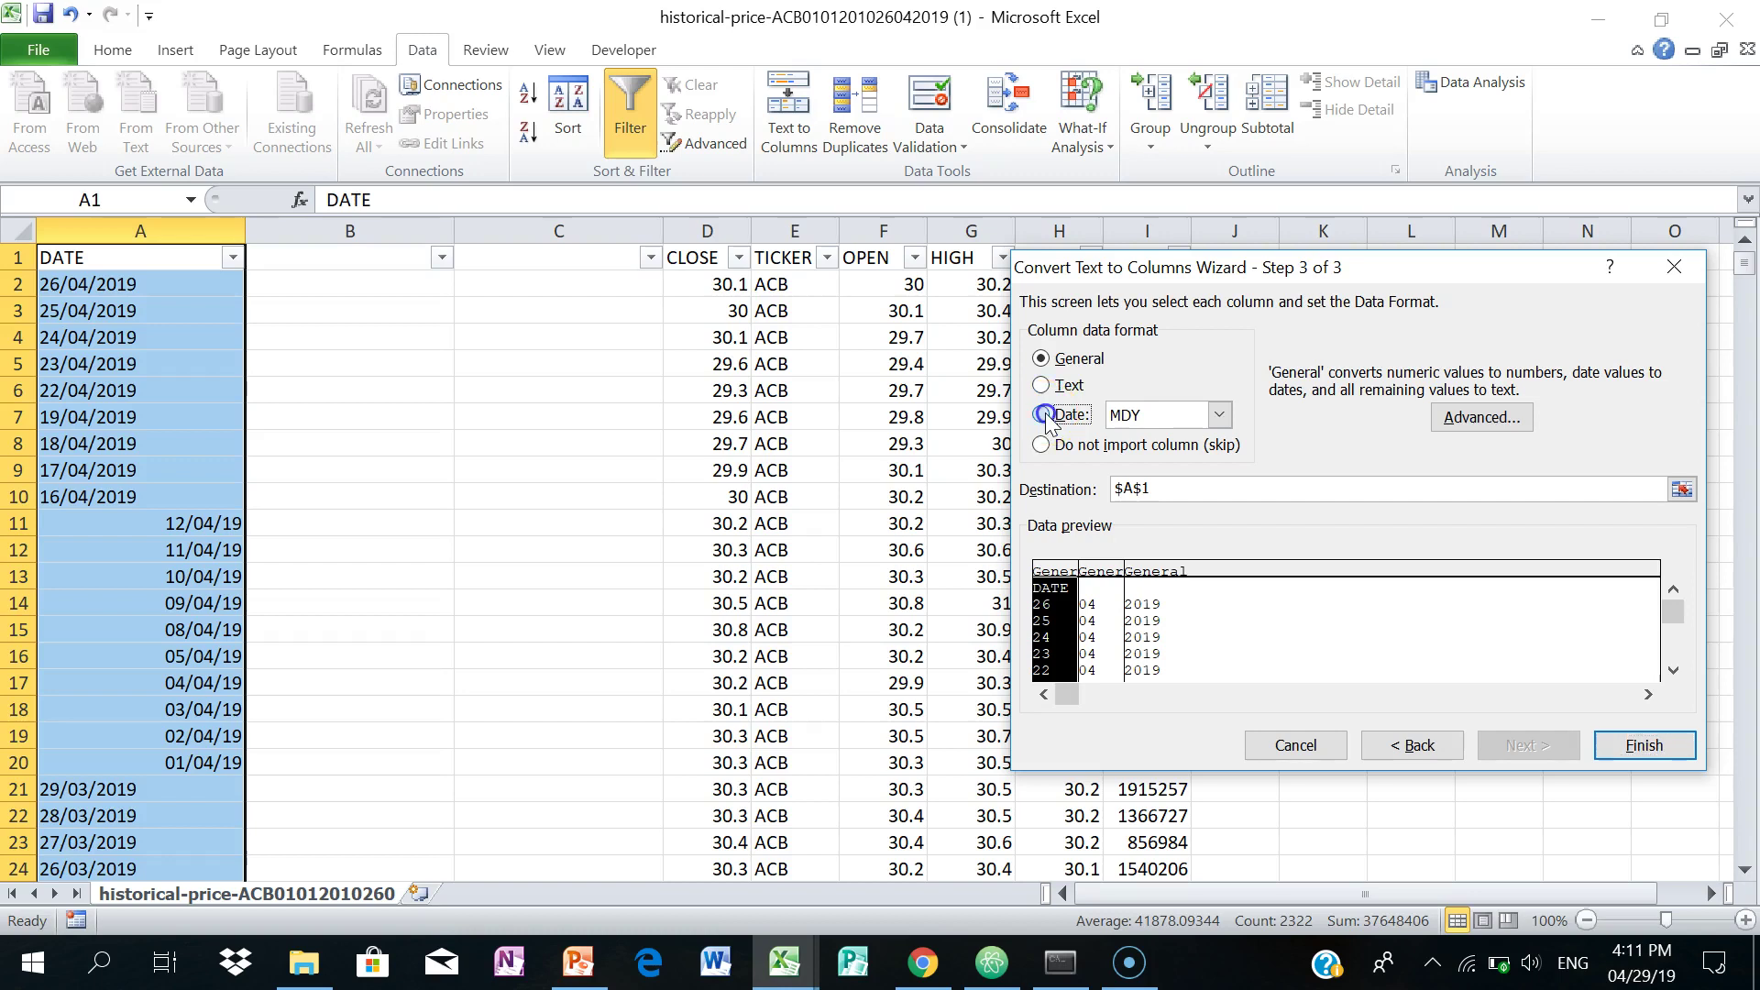
{"action": "left_click", "coordinate": [1219, 414]}
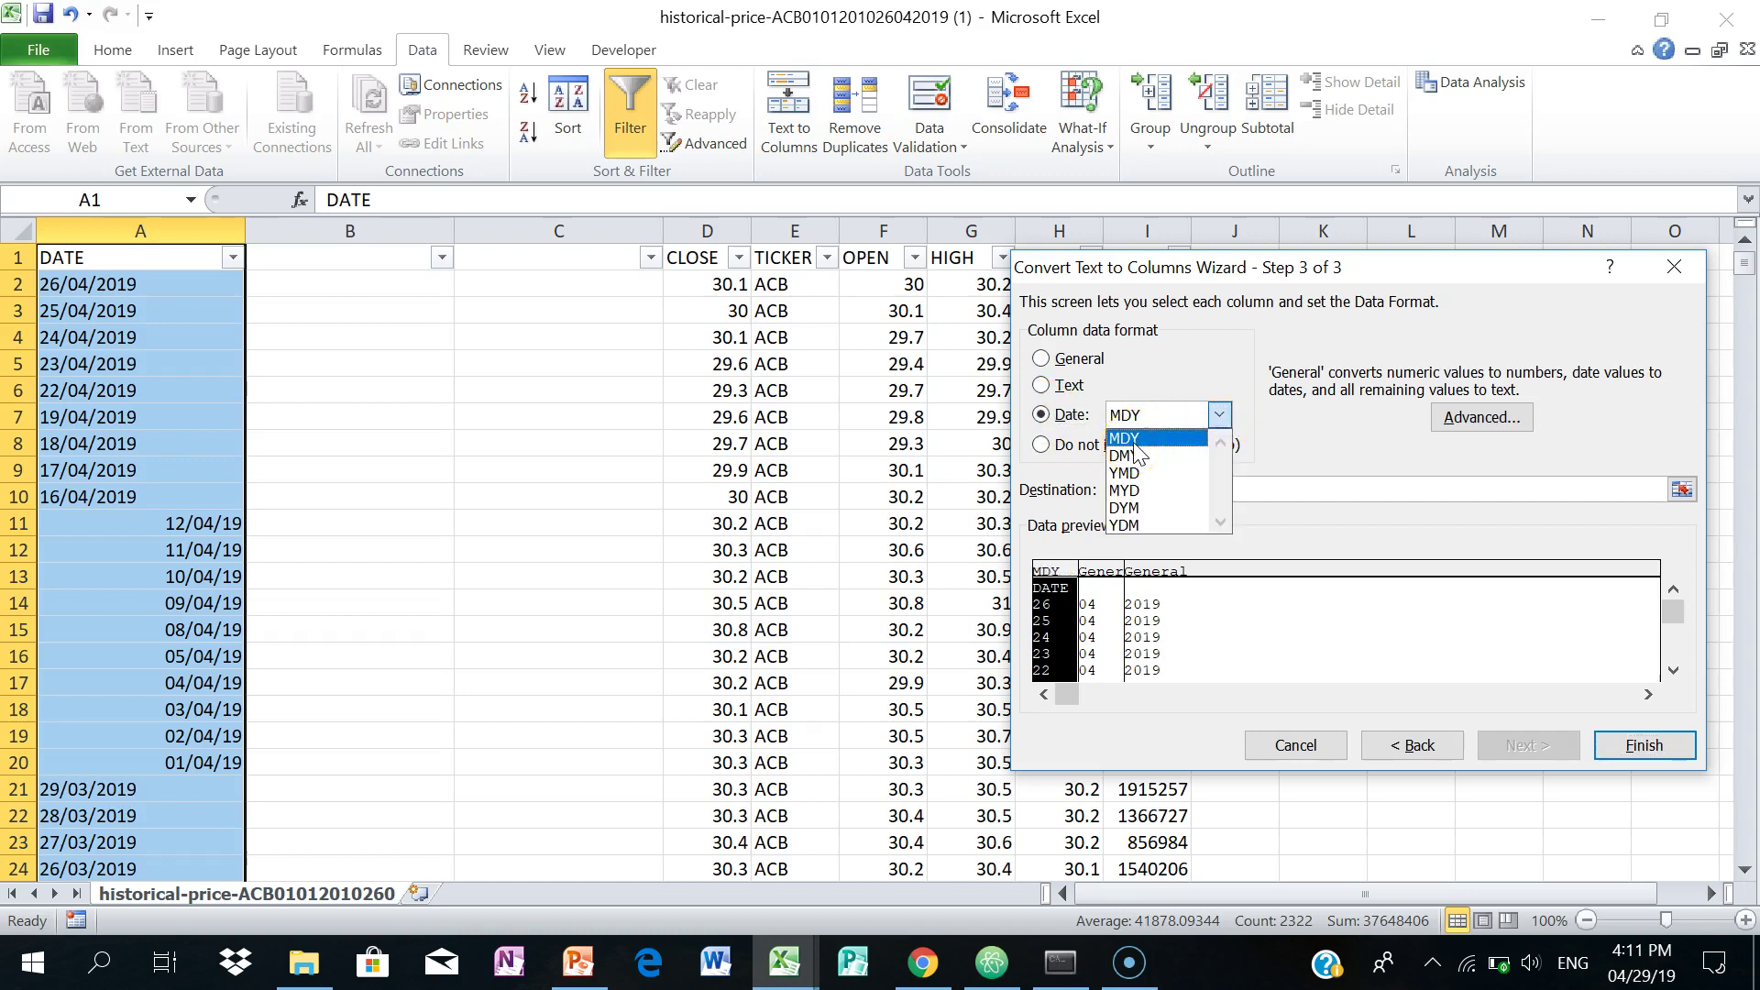
{"action": "left_click", "coordinate": [1125, 441]}
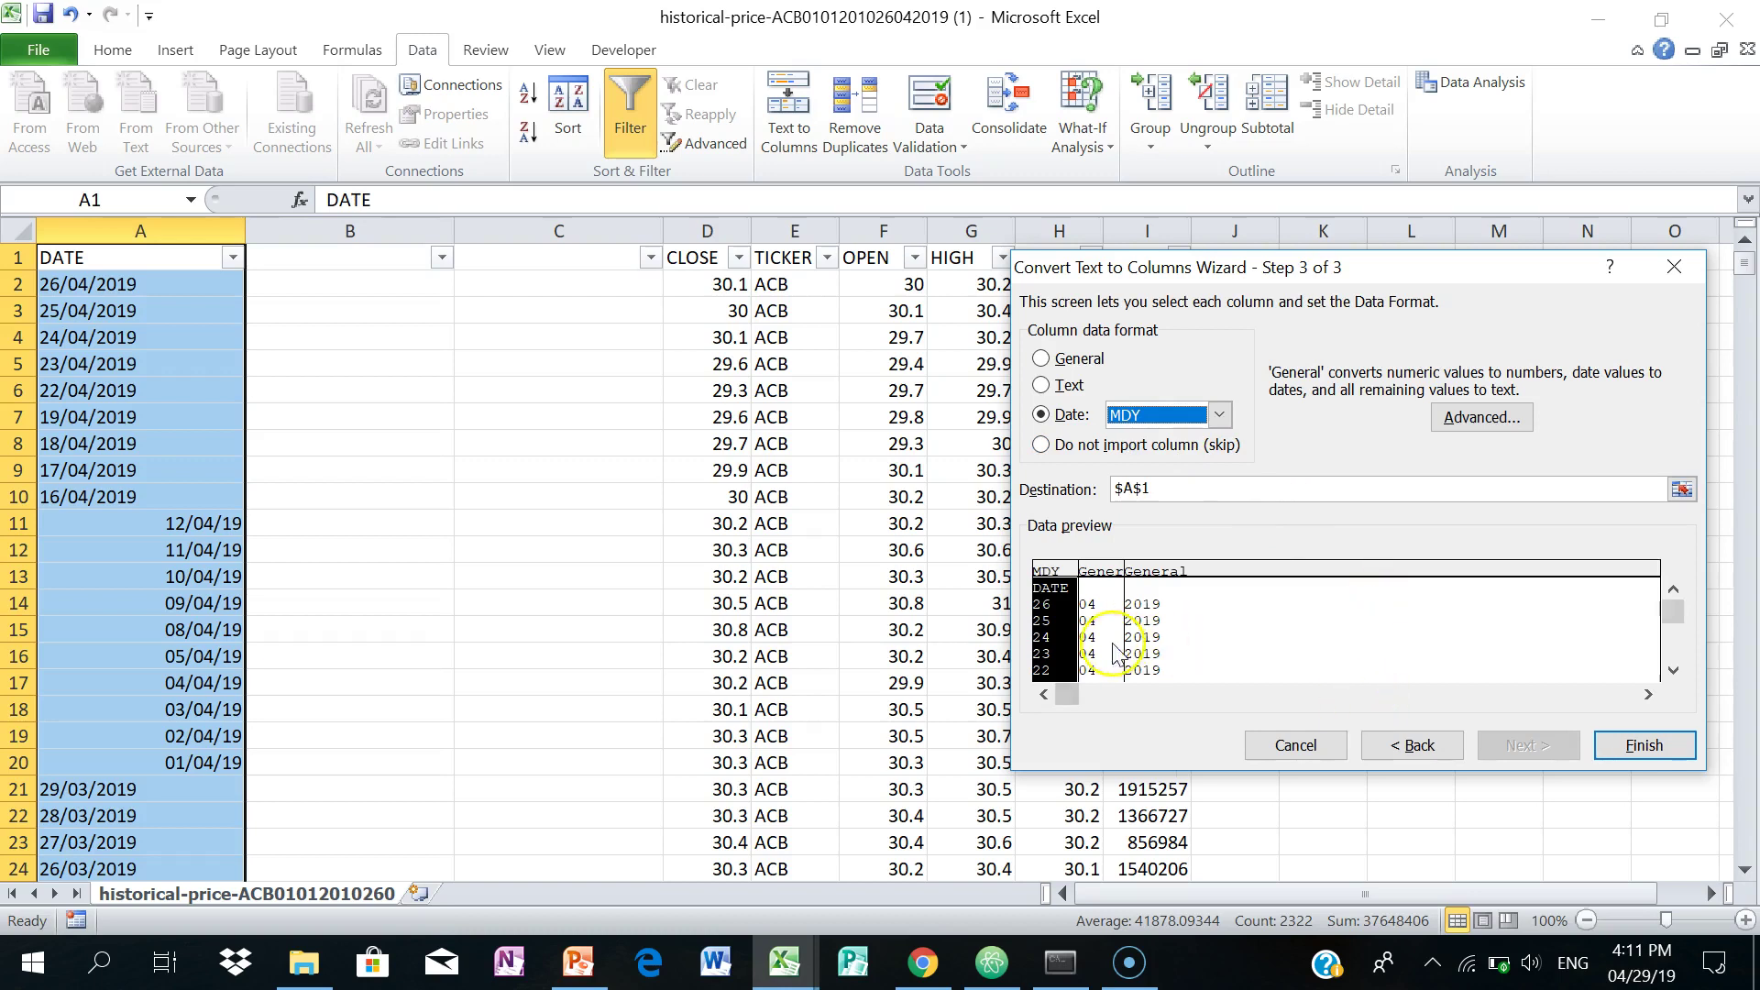
{"action": "left_click", "coordinate": [1646, 745]}
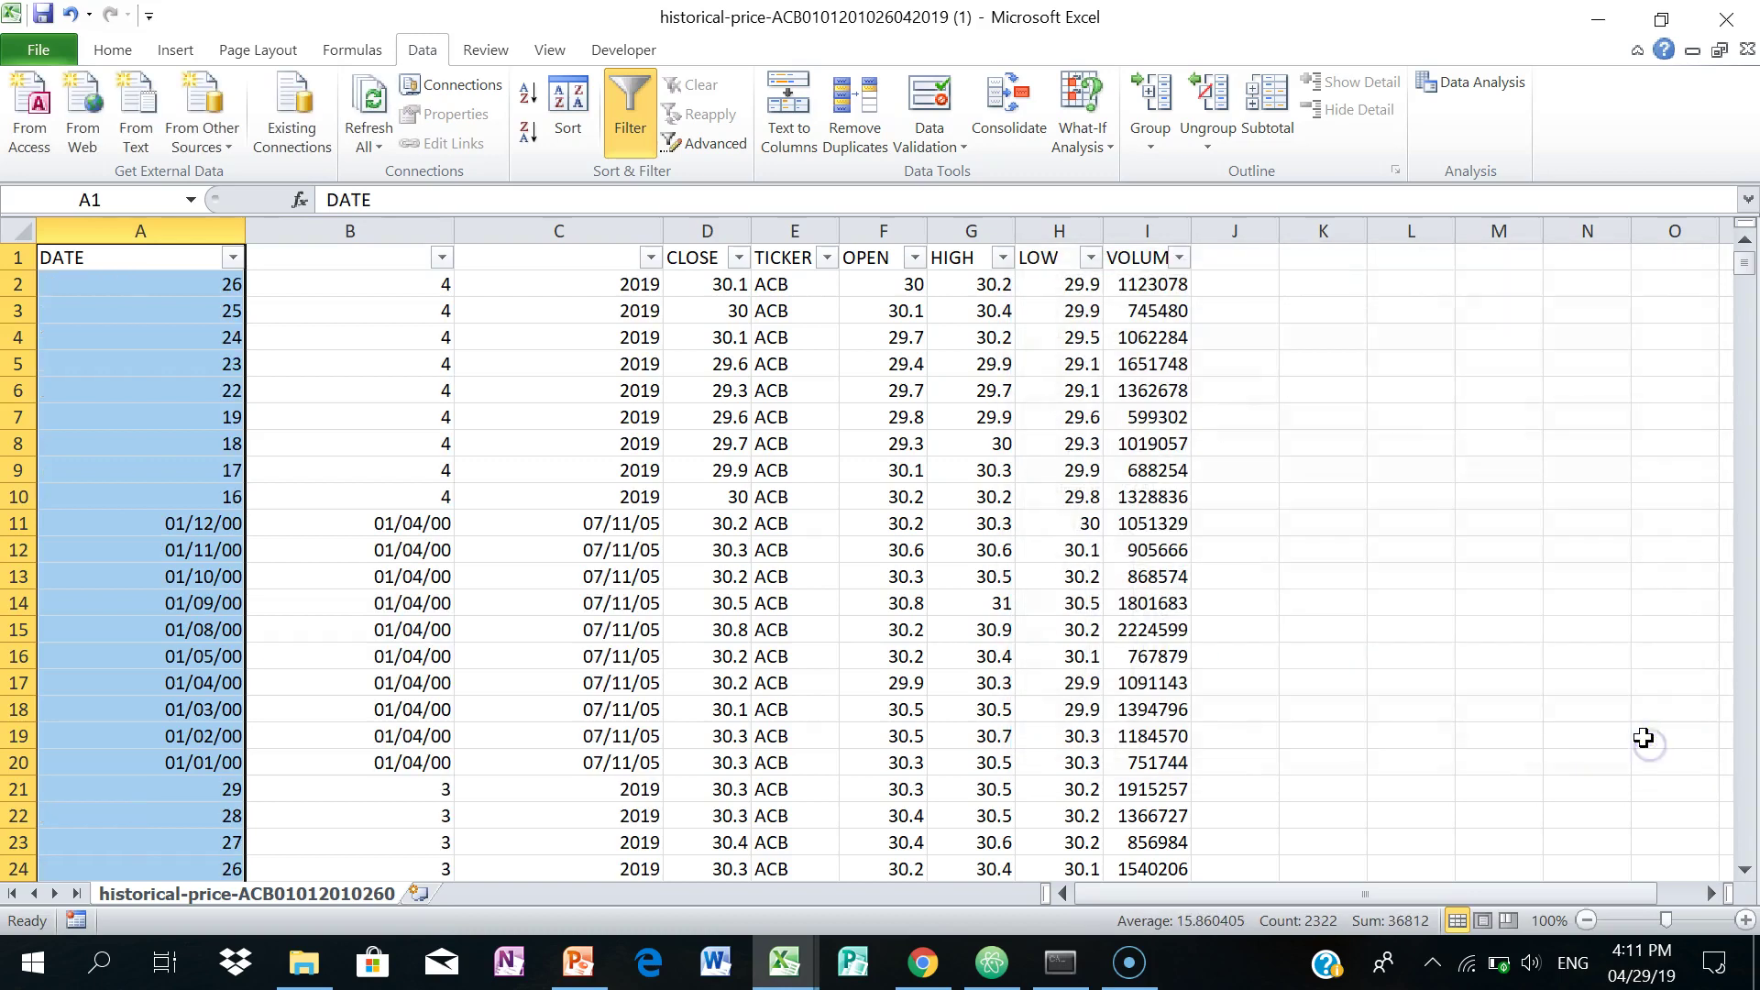
{"action": "left_click", "coordinate": [268, 440]}
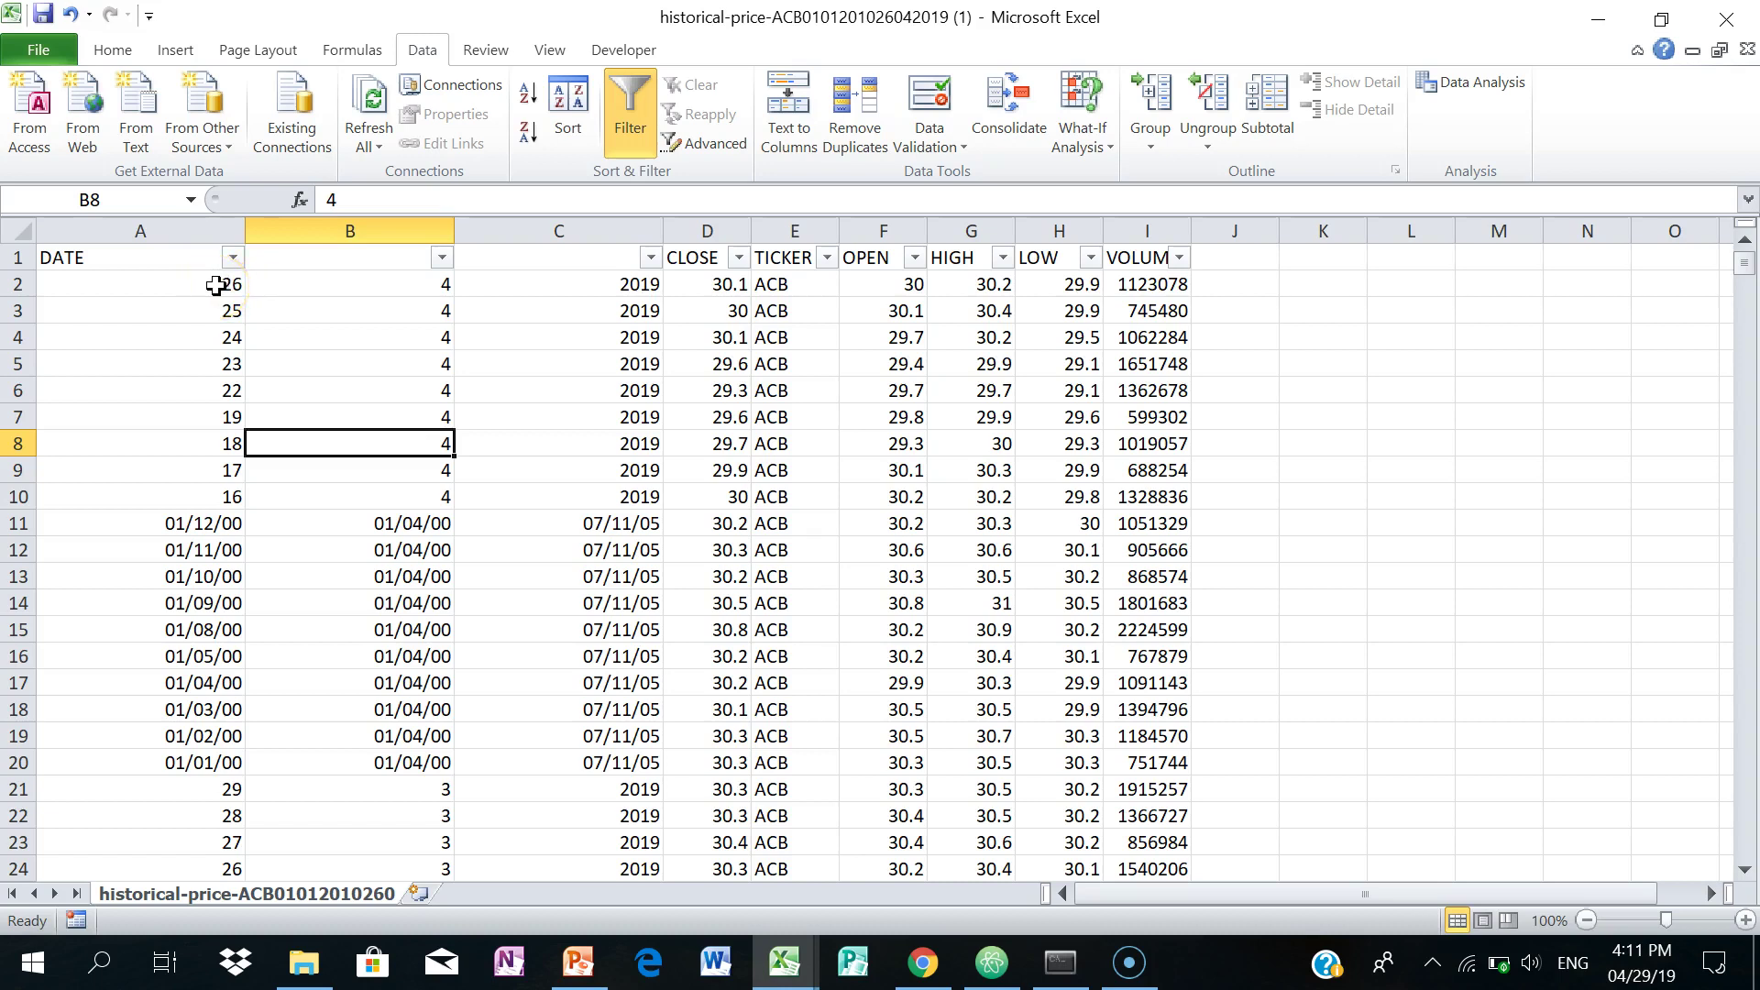
{"action": "mouse_move", "coordinate": [220, 284]}
{"action": "left_mouse_down"}
{"action": "mouse_move", "coordinate": [550, 294]}
{"action": "mouse_move", "coordinate": [591, 761]}
{"action": "left_mouse_up"}
Enter =DATE(C2,B2,A2) in J2 and widen column J to show the date
{"action": "left_click", "coordinate": [1256, 286]}
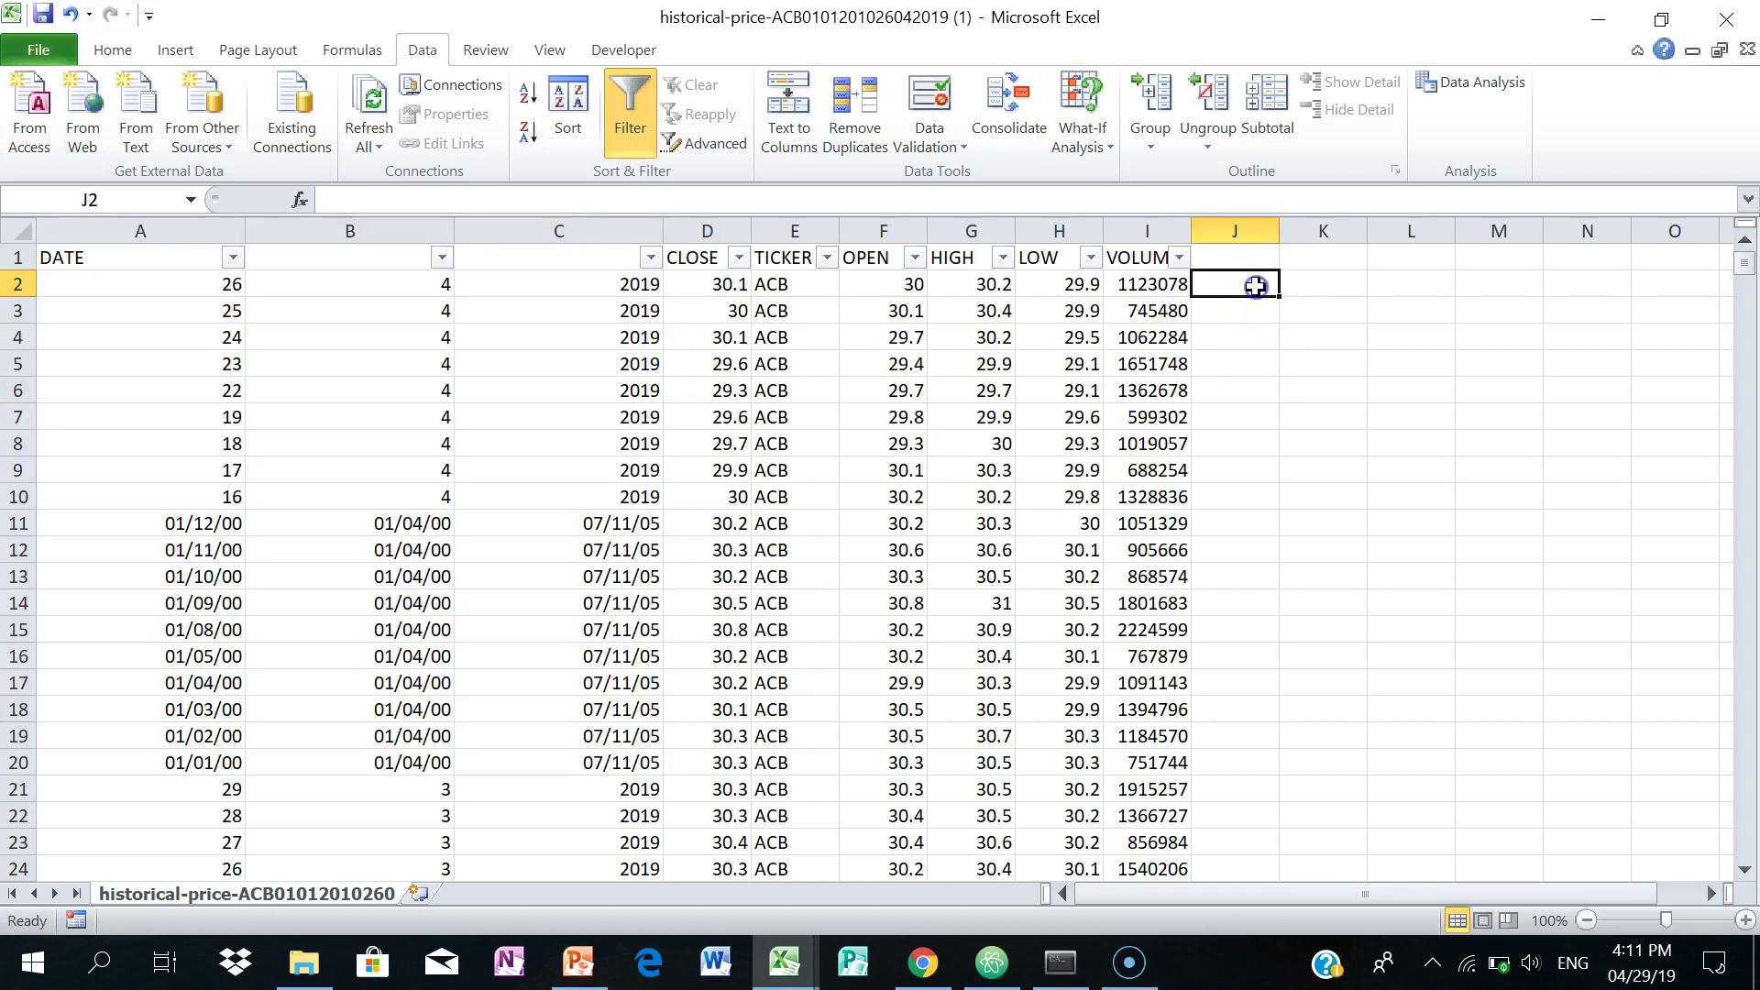
{"action": "type", "text": "=dat"}
{"action": "key", "text": "Tab"}
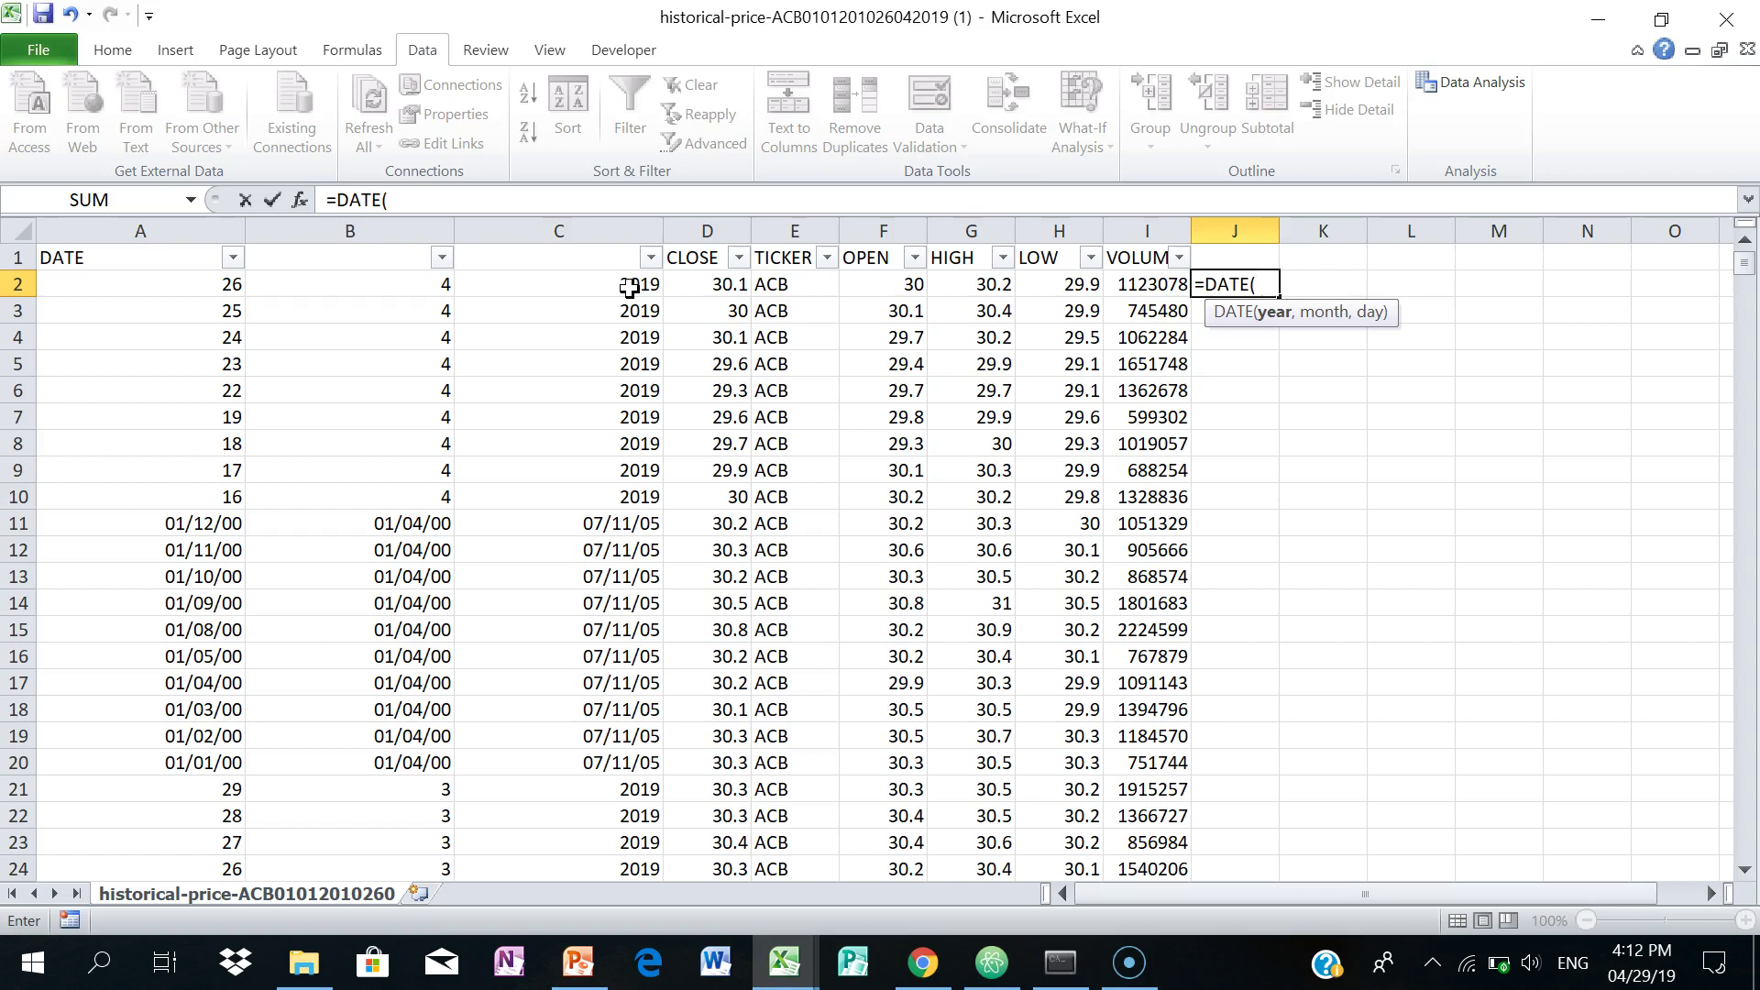
{"action": "type", "text": ","}
{"action": "left_click", "coordinate": [629, 287]}
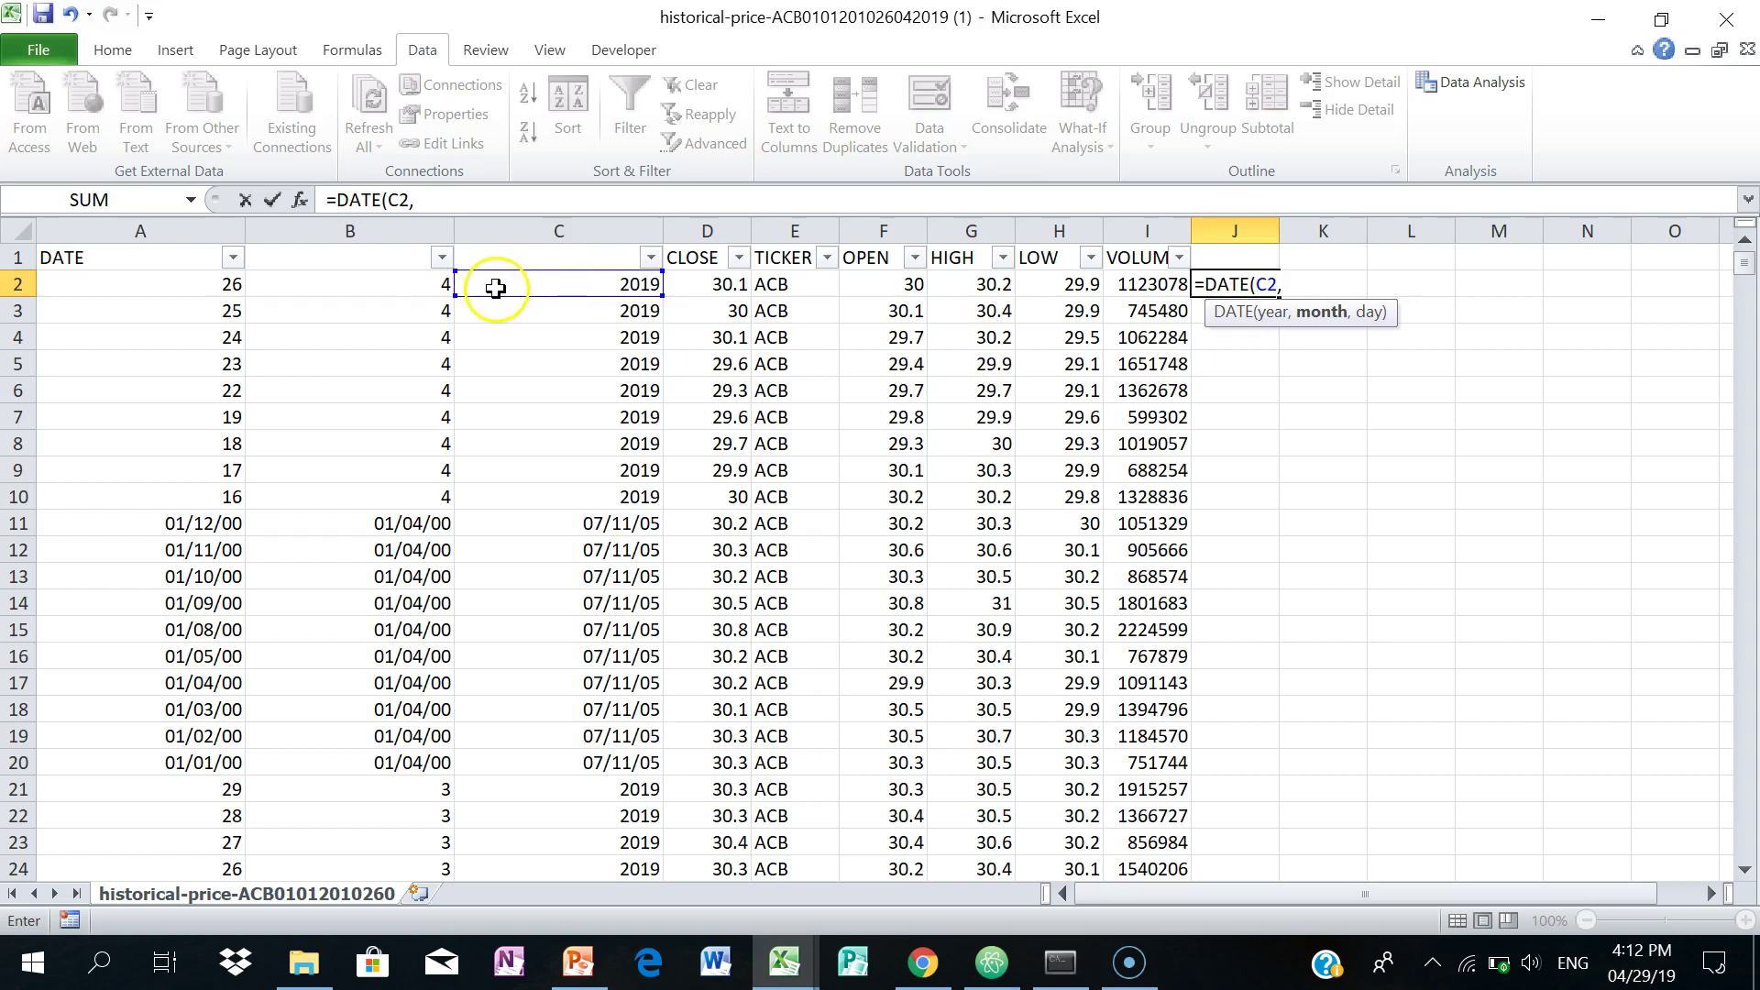
{"action": "left_click", "coordinate": [414, 286]}
{"action": "type", "text": ","}
{"action": "left_click", "coordinate": [205, 287]}
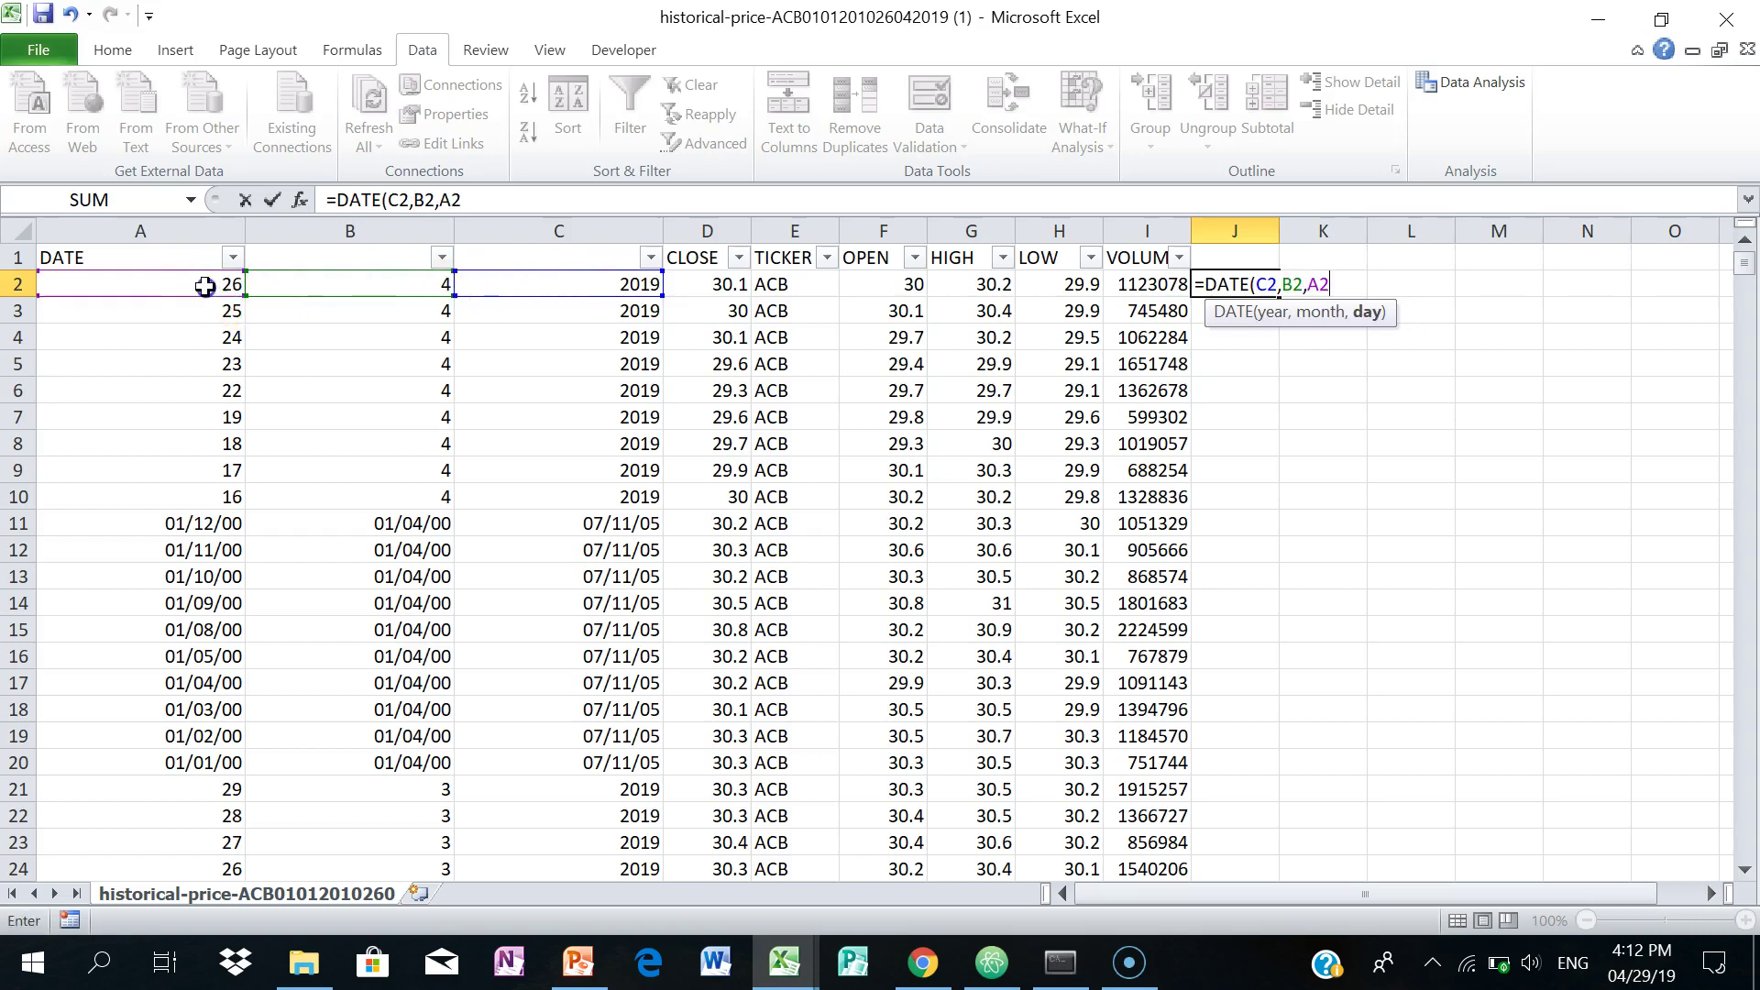
{"action": "key", "text": "Return"}
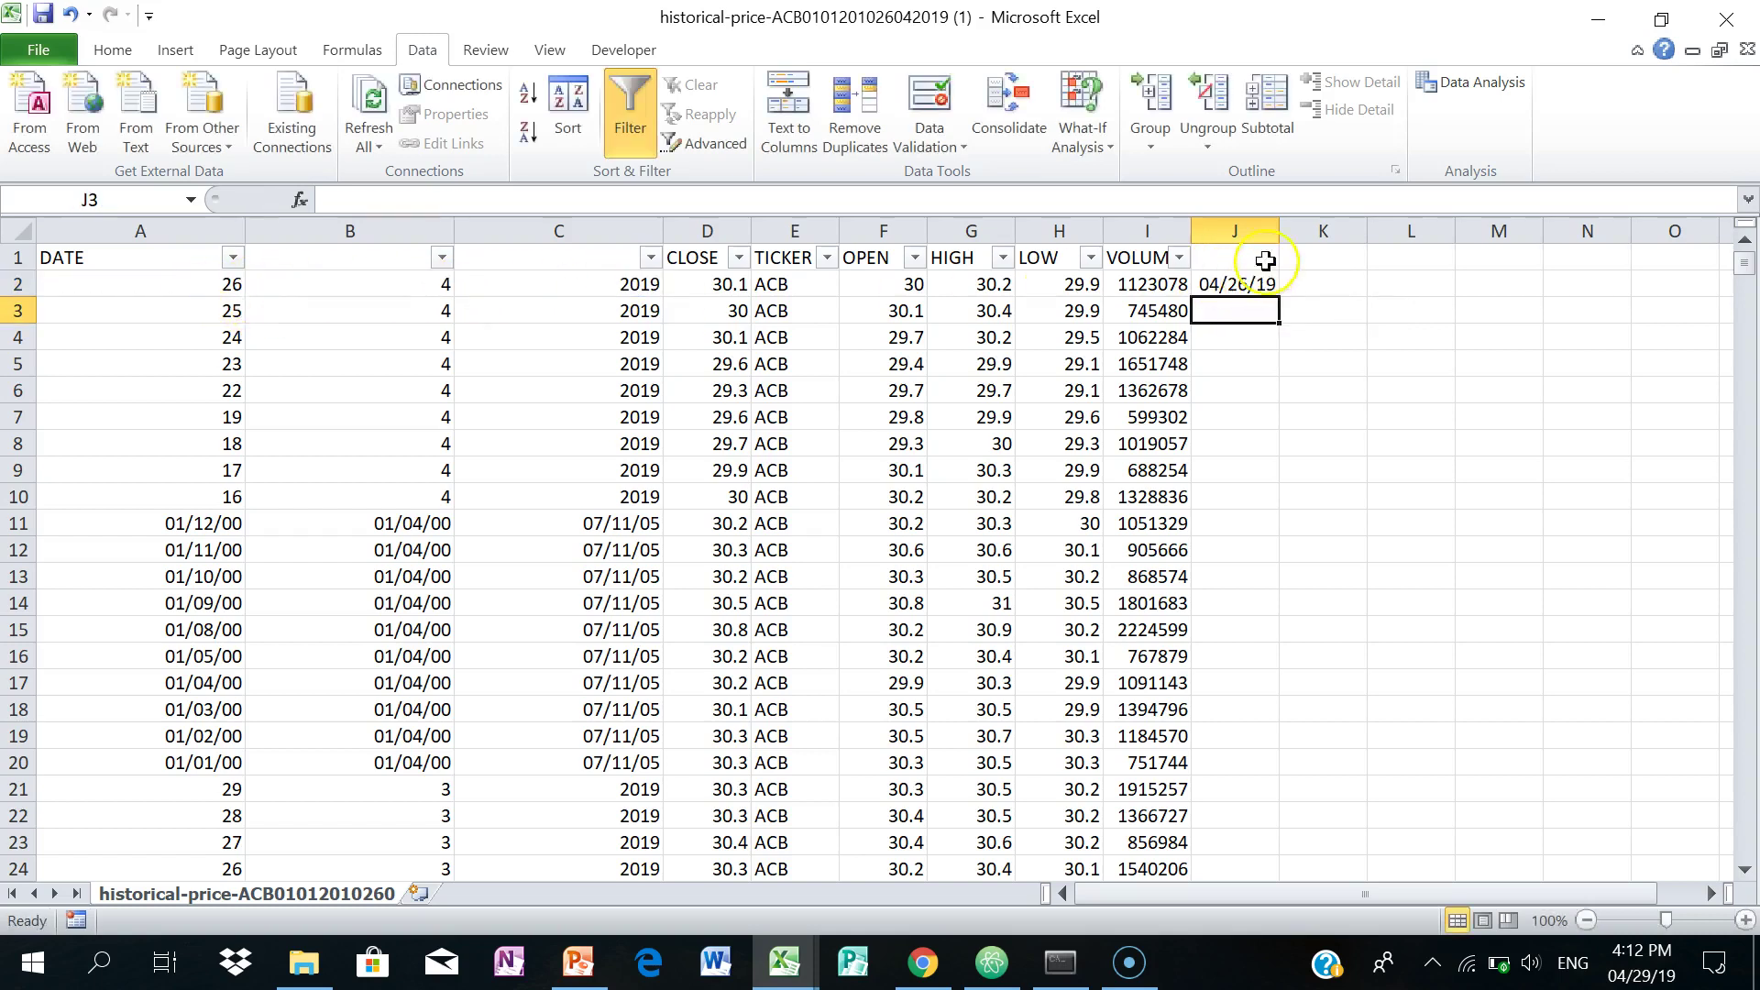
{"action": "left_click_drag", "start_coordinate": [1279, 230], "coordinate": [1391, 230]}
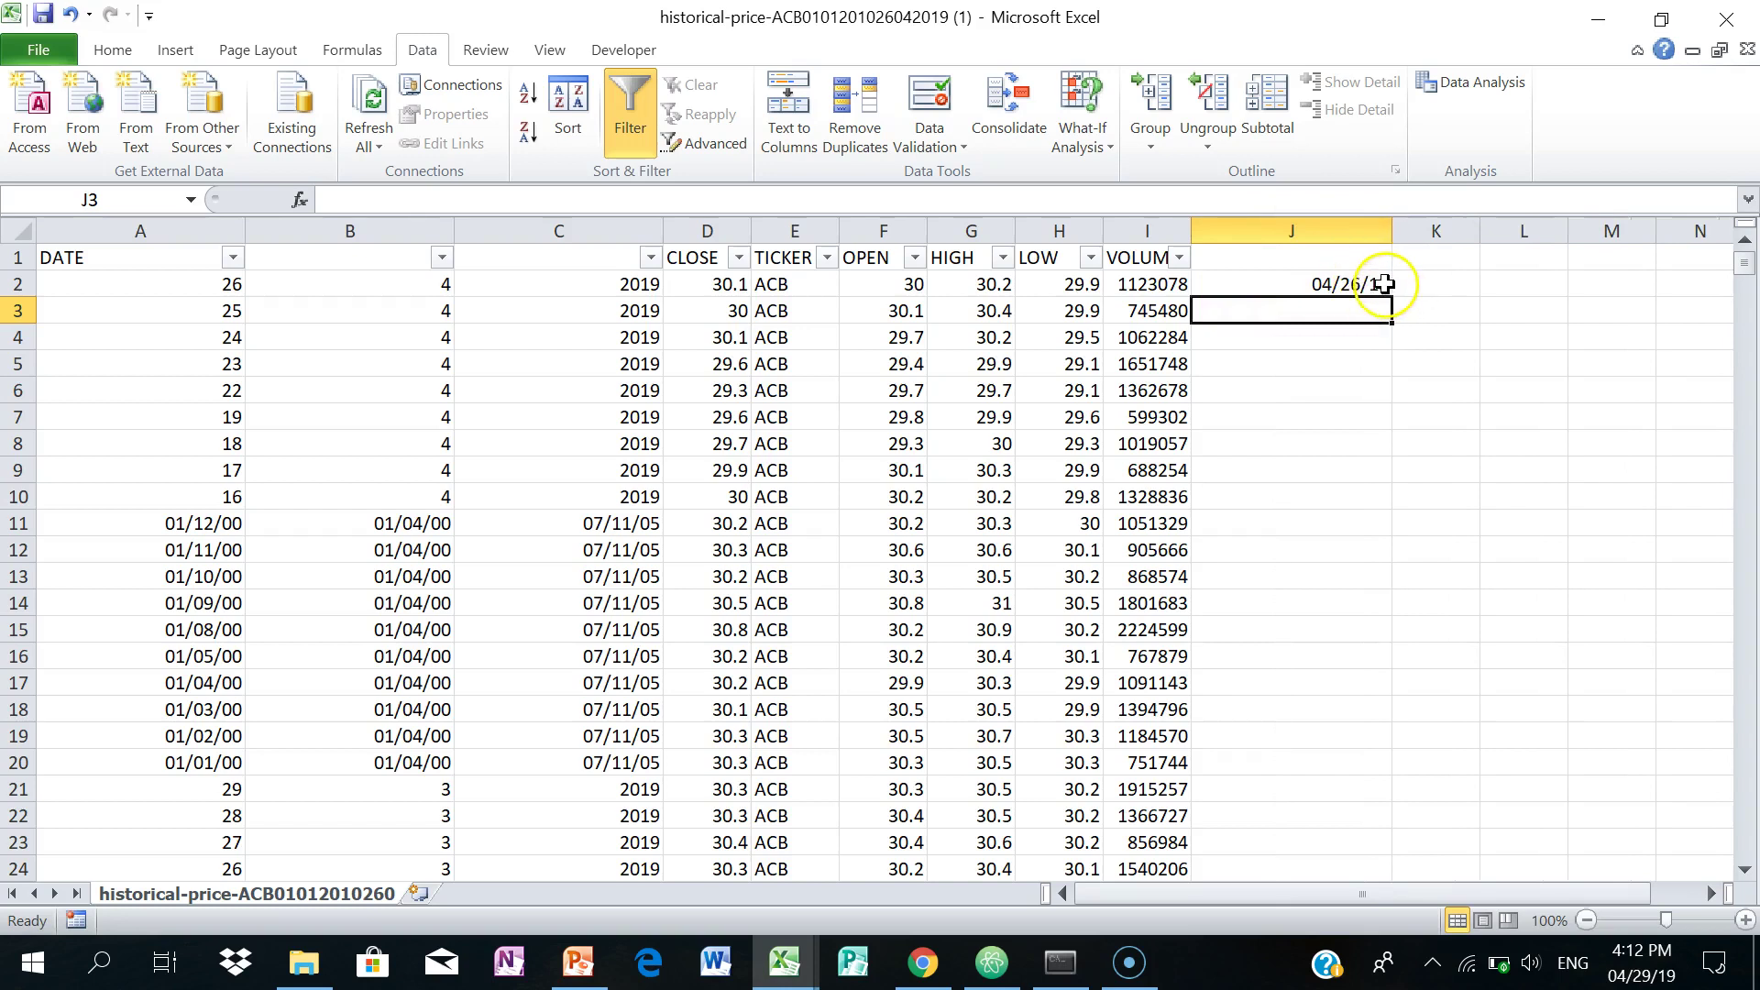
Check the J2 formula and locate the last data row in column J
{"action": "left_click", "coordinate": [1385, 284]}
{"action": "left_click", "coordinate": [1138, 364]}
{"action": "key", "text": "ctrl+Down"}
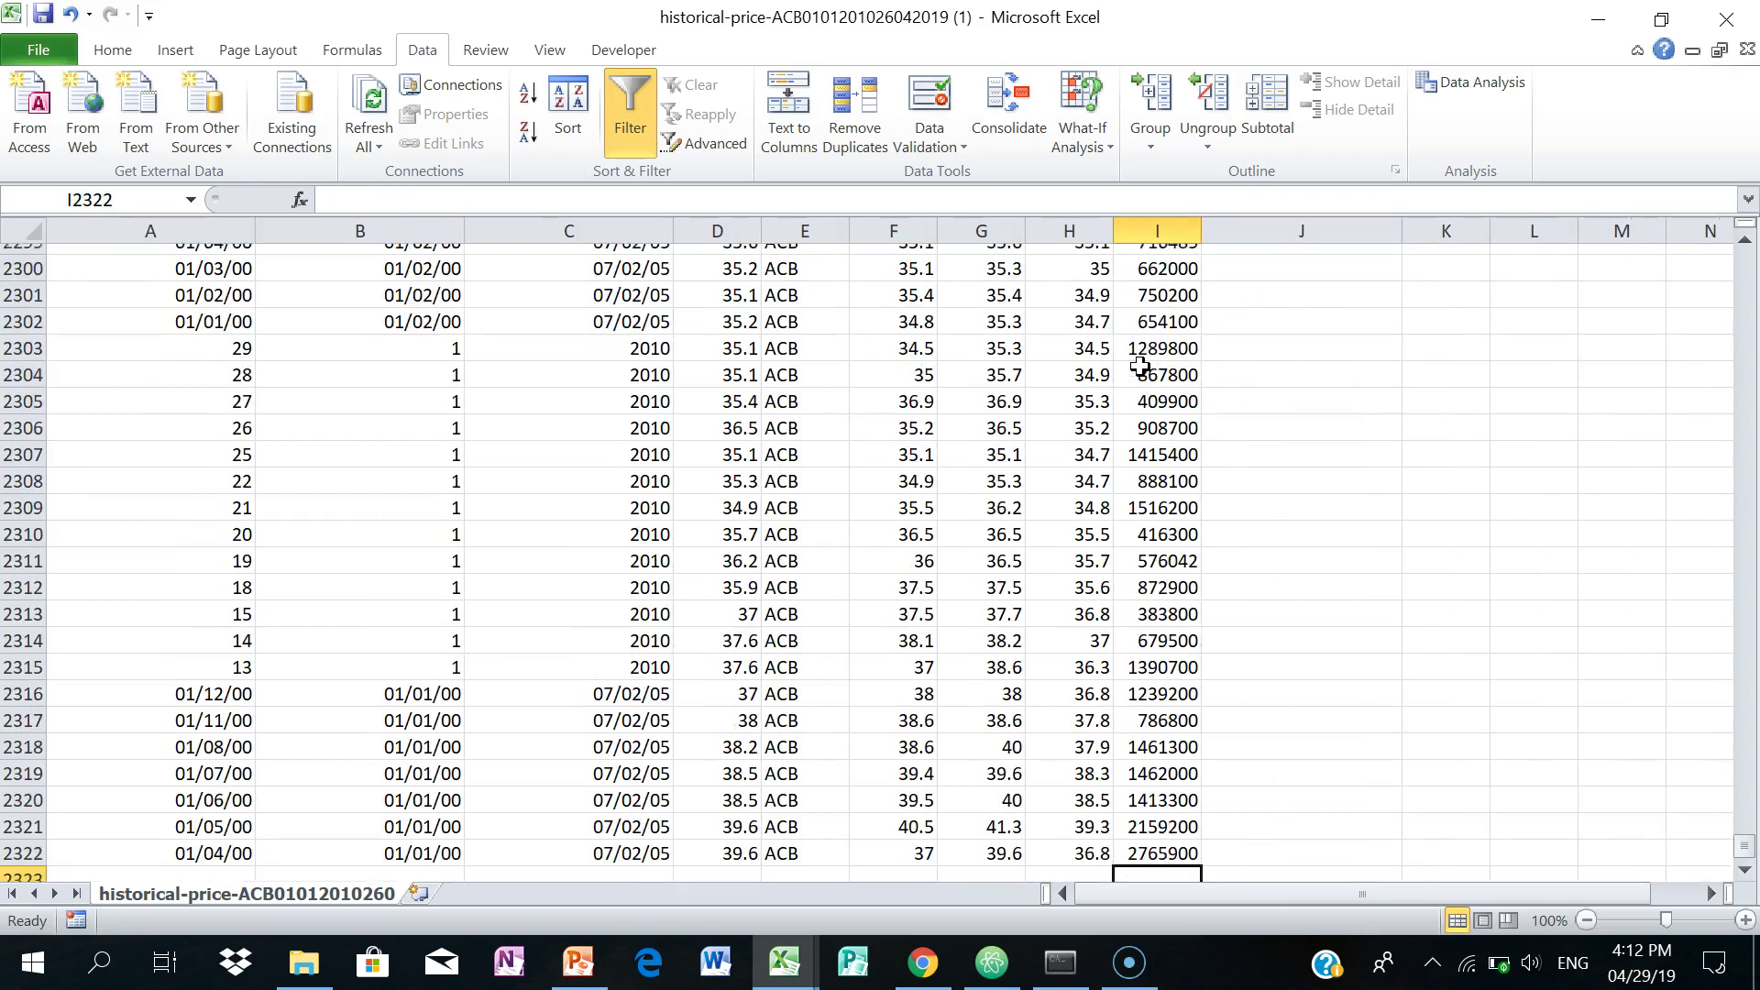
{"action": "key", "text": "Down"}
{"action": "key", "text": "Right"}
{"action": "key", "text": "Up"}
{"action": "type", "text": "`"}
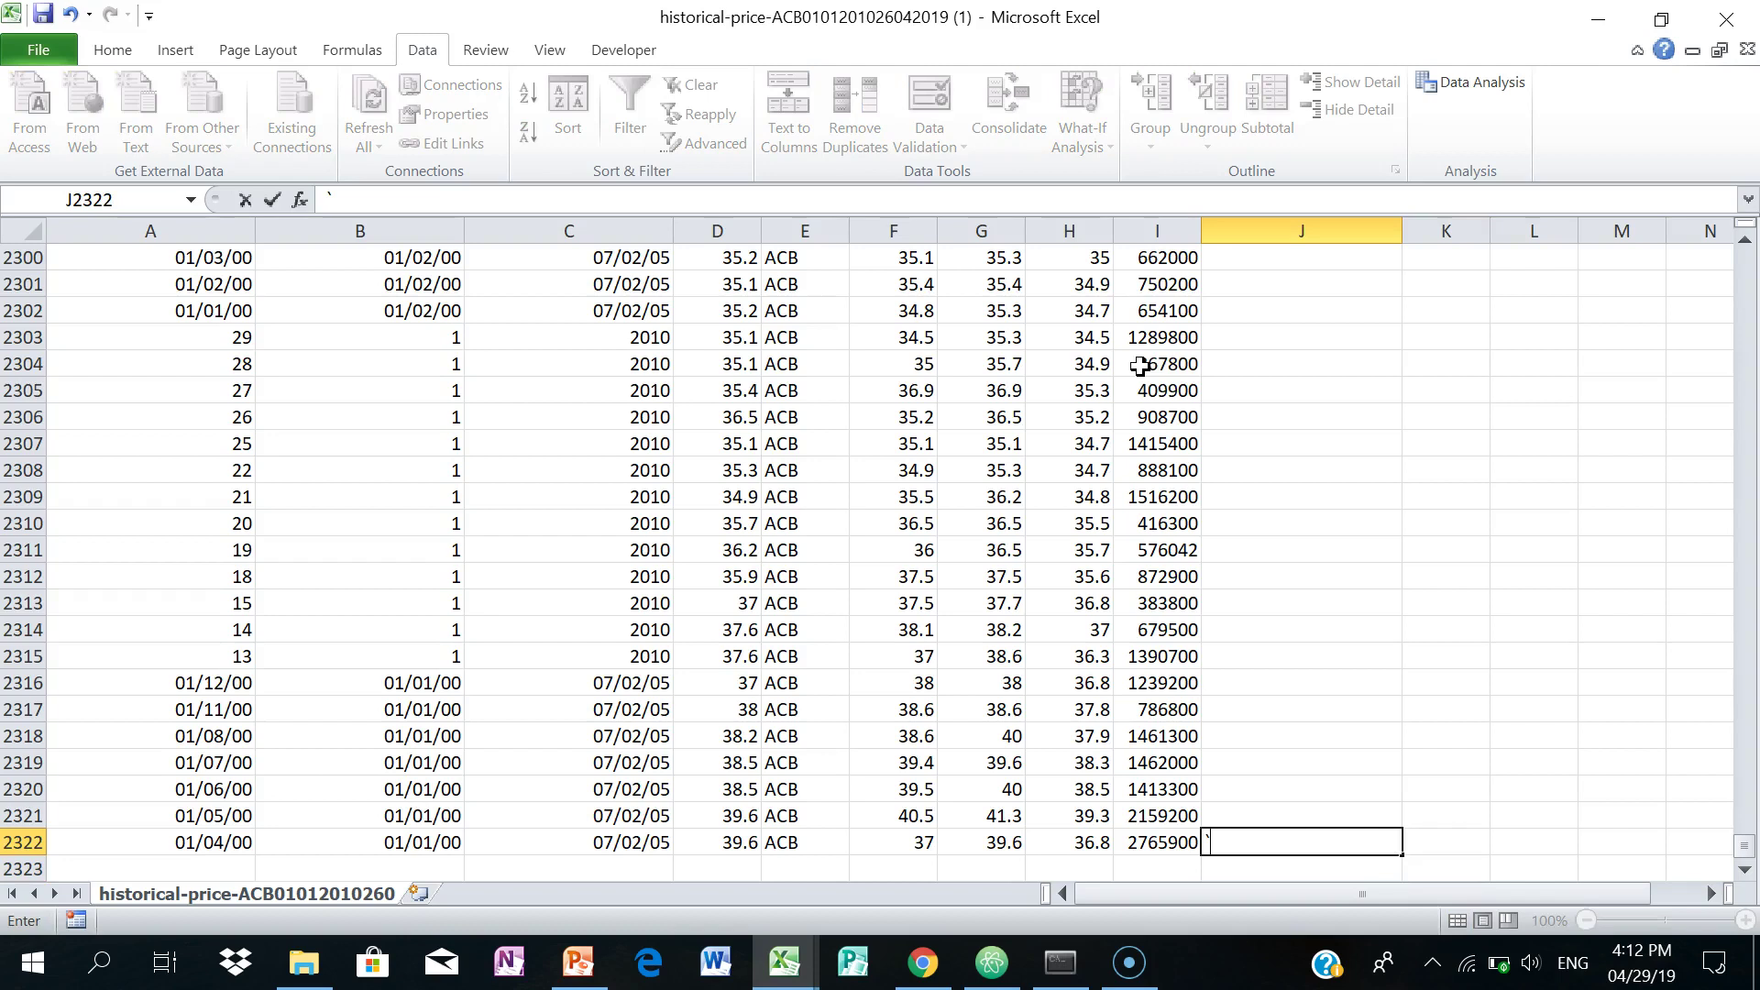
{"action": "key", "text": "Escape"}
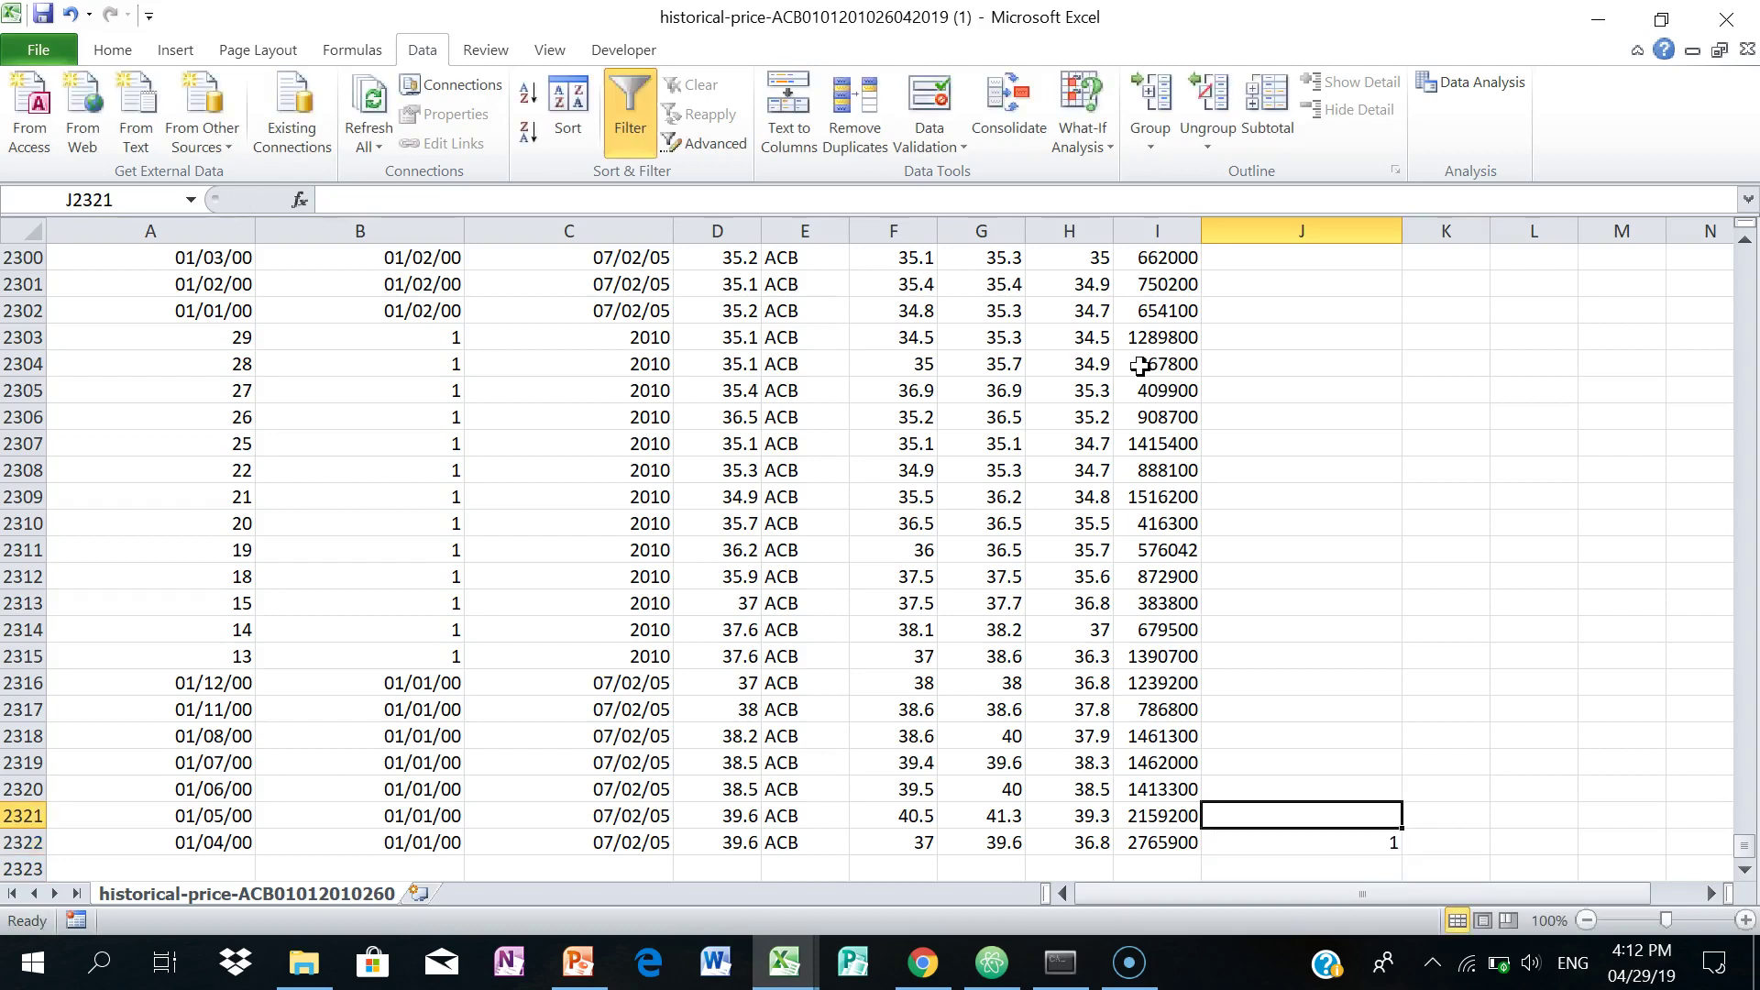
{"action": "key", "text": "ctrl+Up"}
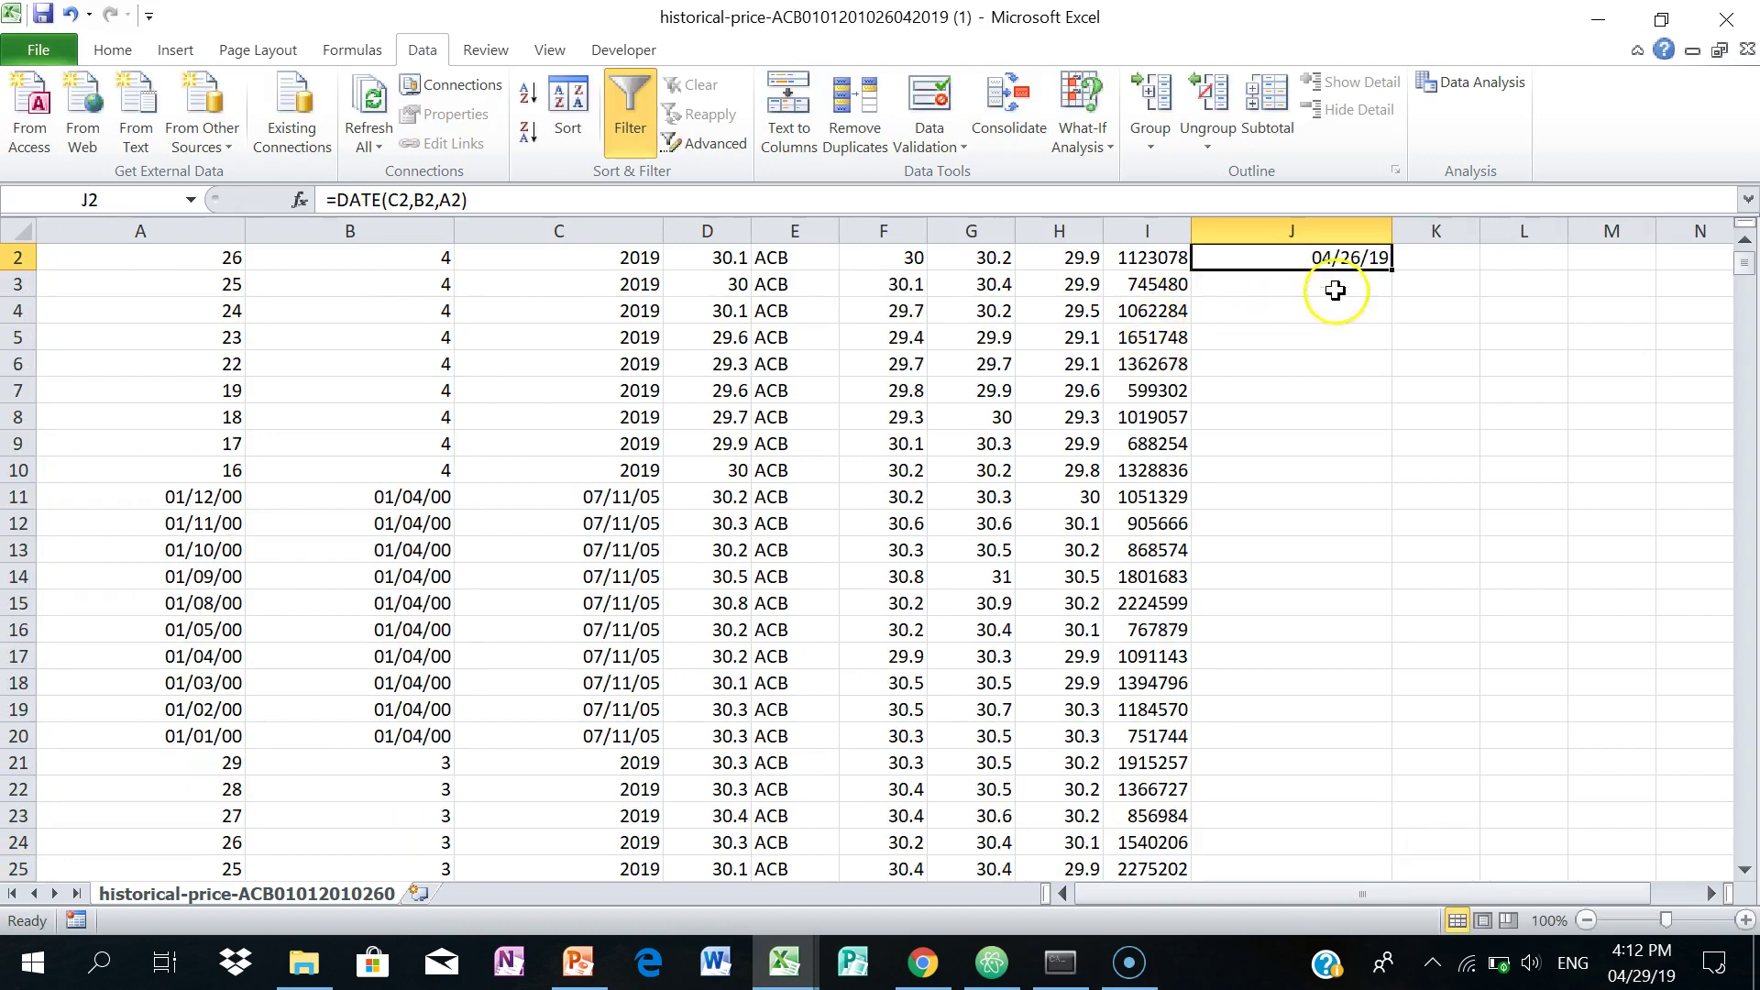
Fill the DATE formula down column J, extending it through row 2322
{"action": "double_click", "coordinate": [1390, 269]}
{"action": "left_click", "coordinate": [1330, 440]}
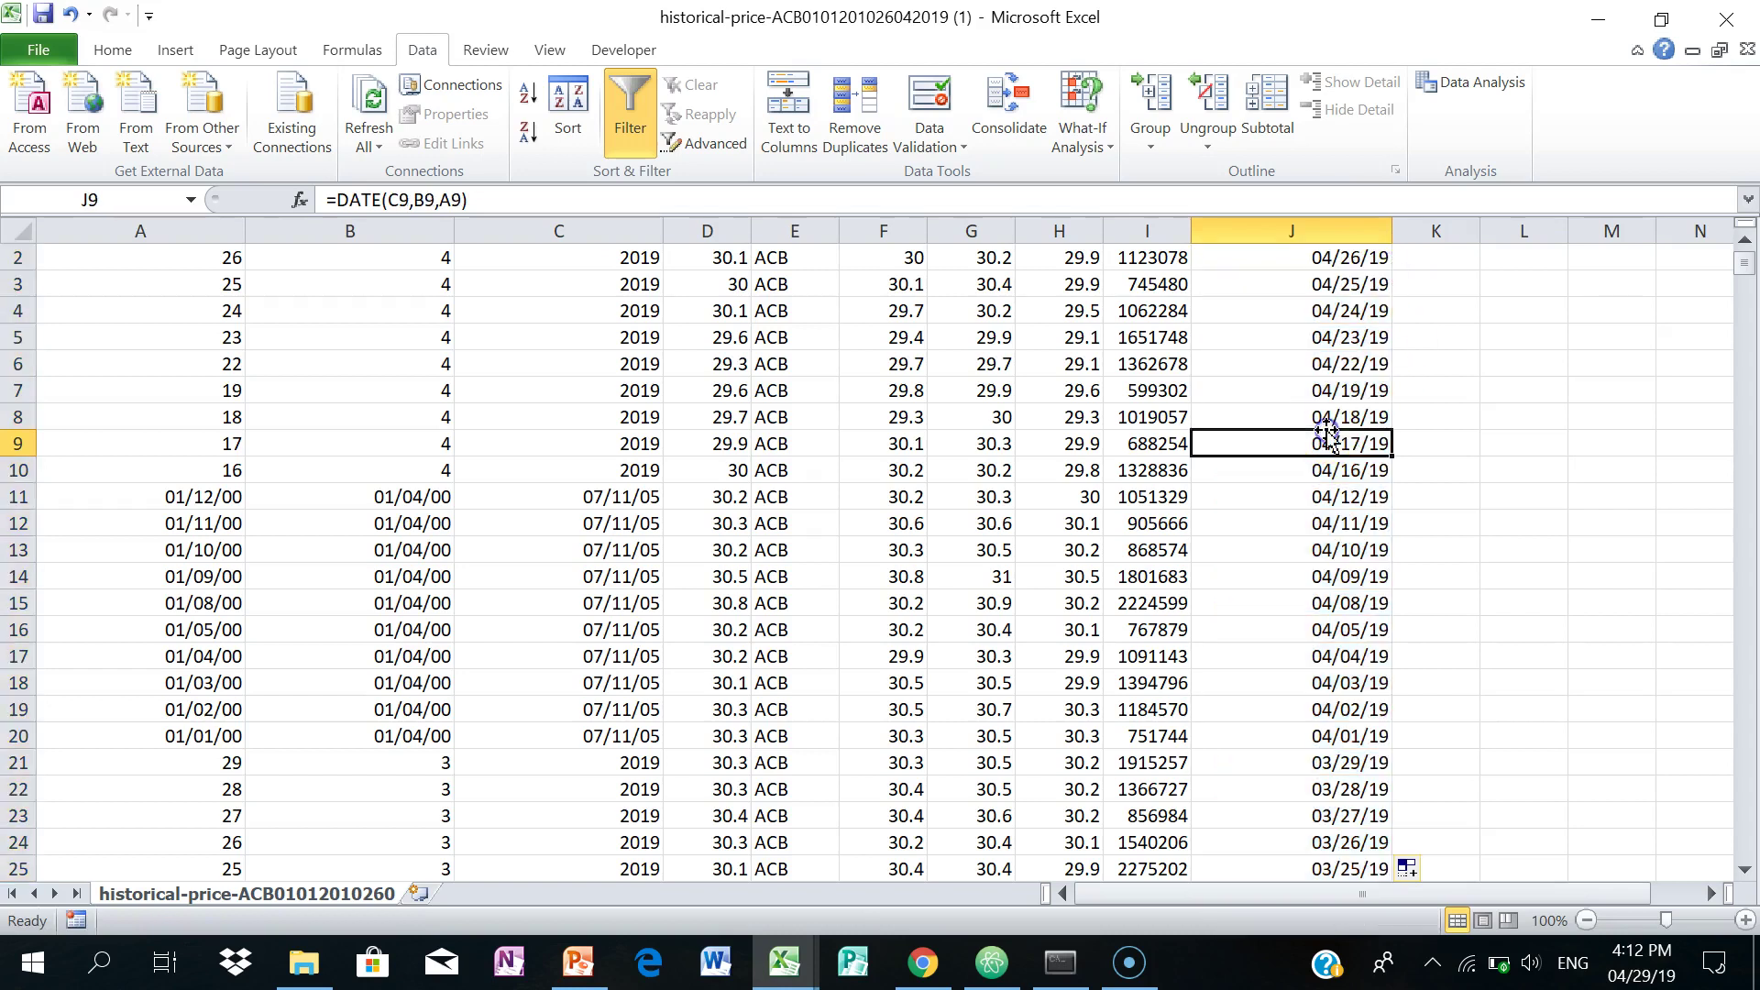
{"action": "key", "text": "ctrl+Down"}
{"action": "key", "text": "Up"}
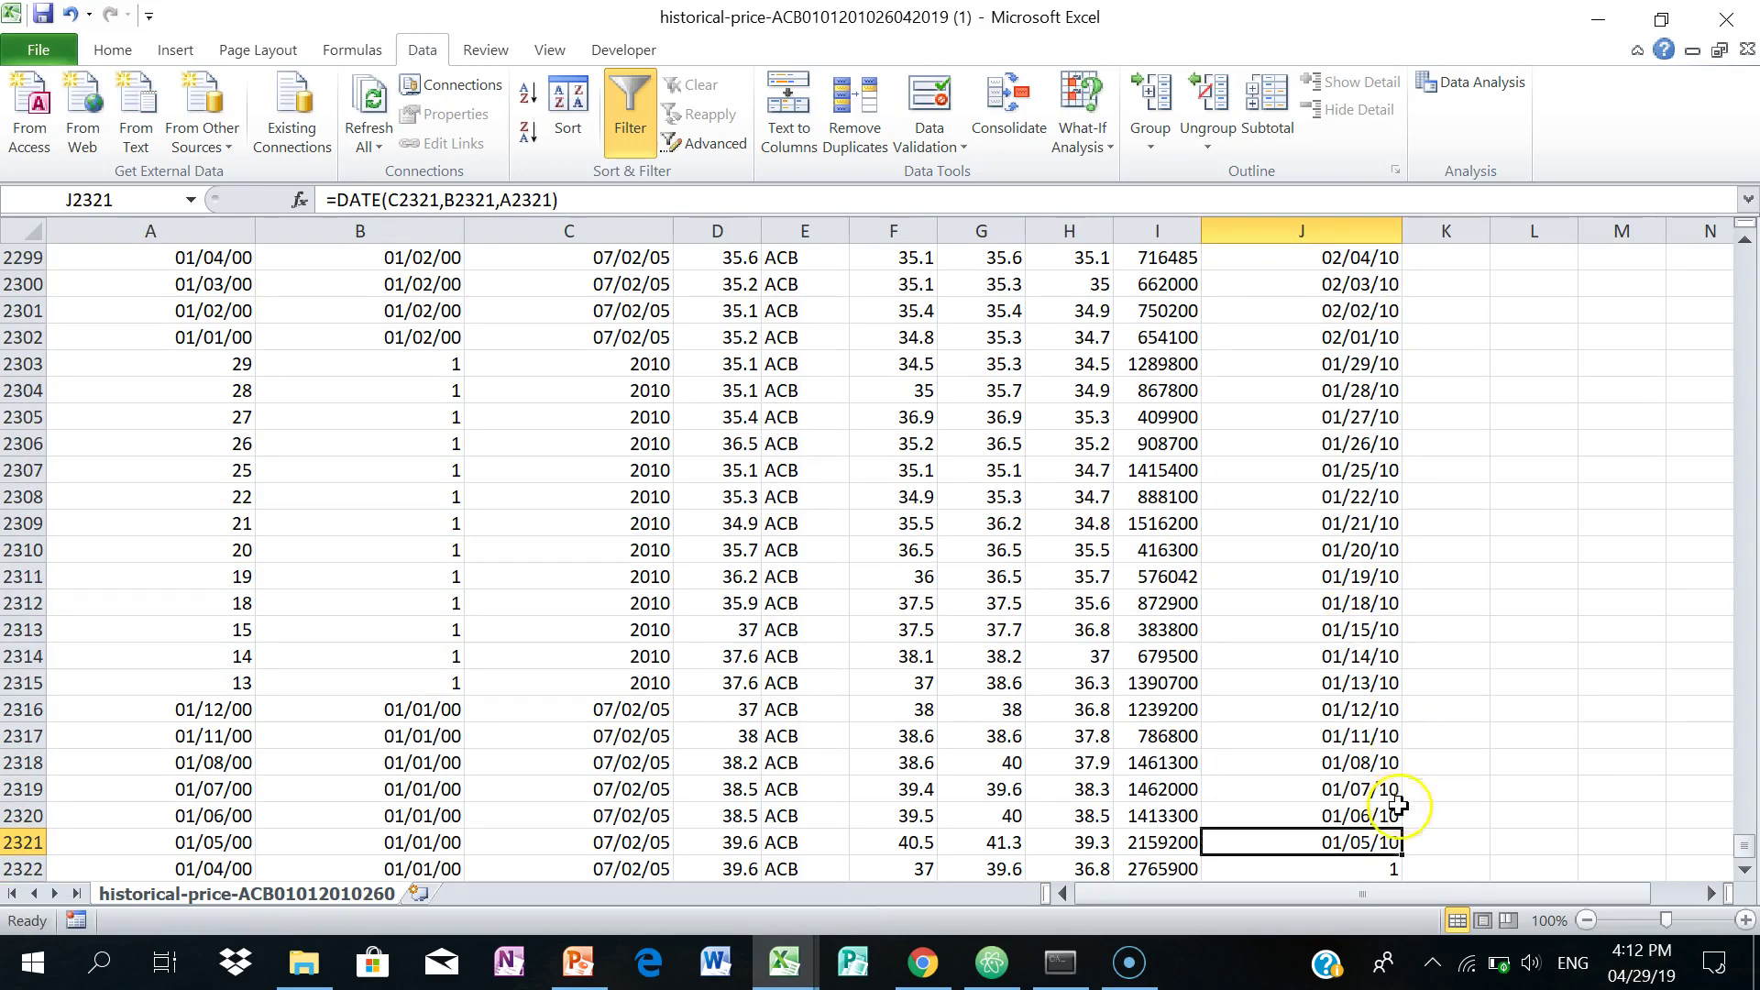
{"action": "left_click_drag", "start_coordinate": [1407, 853], "coordinate": [1403, 871]}
{"action": "scroll", "coordinate": [1490, 786], "scroll_direction": "down", "scroll_amount": 2}
{"action": "key", "text": "ctrl+Up"}
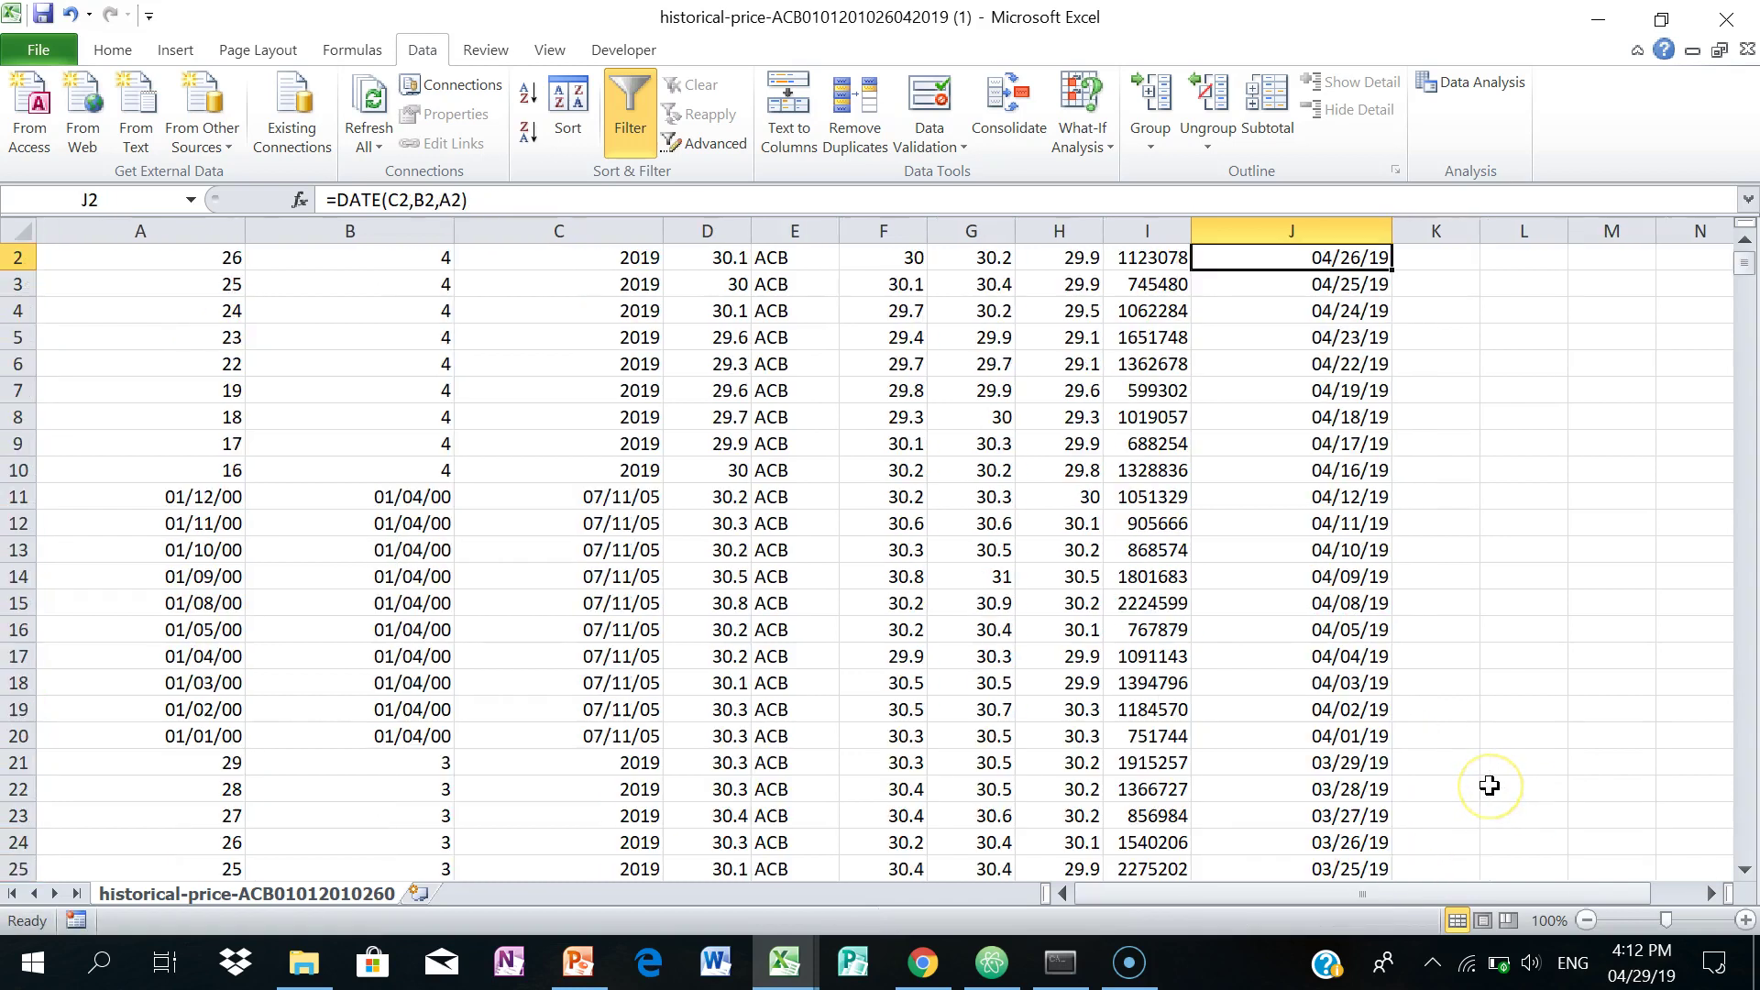
{"action": "scroll", "coordinate": [1476, 747], "scroll_direction": "up", "scroll_amount": 1}
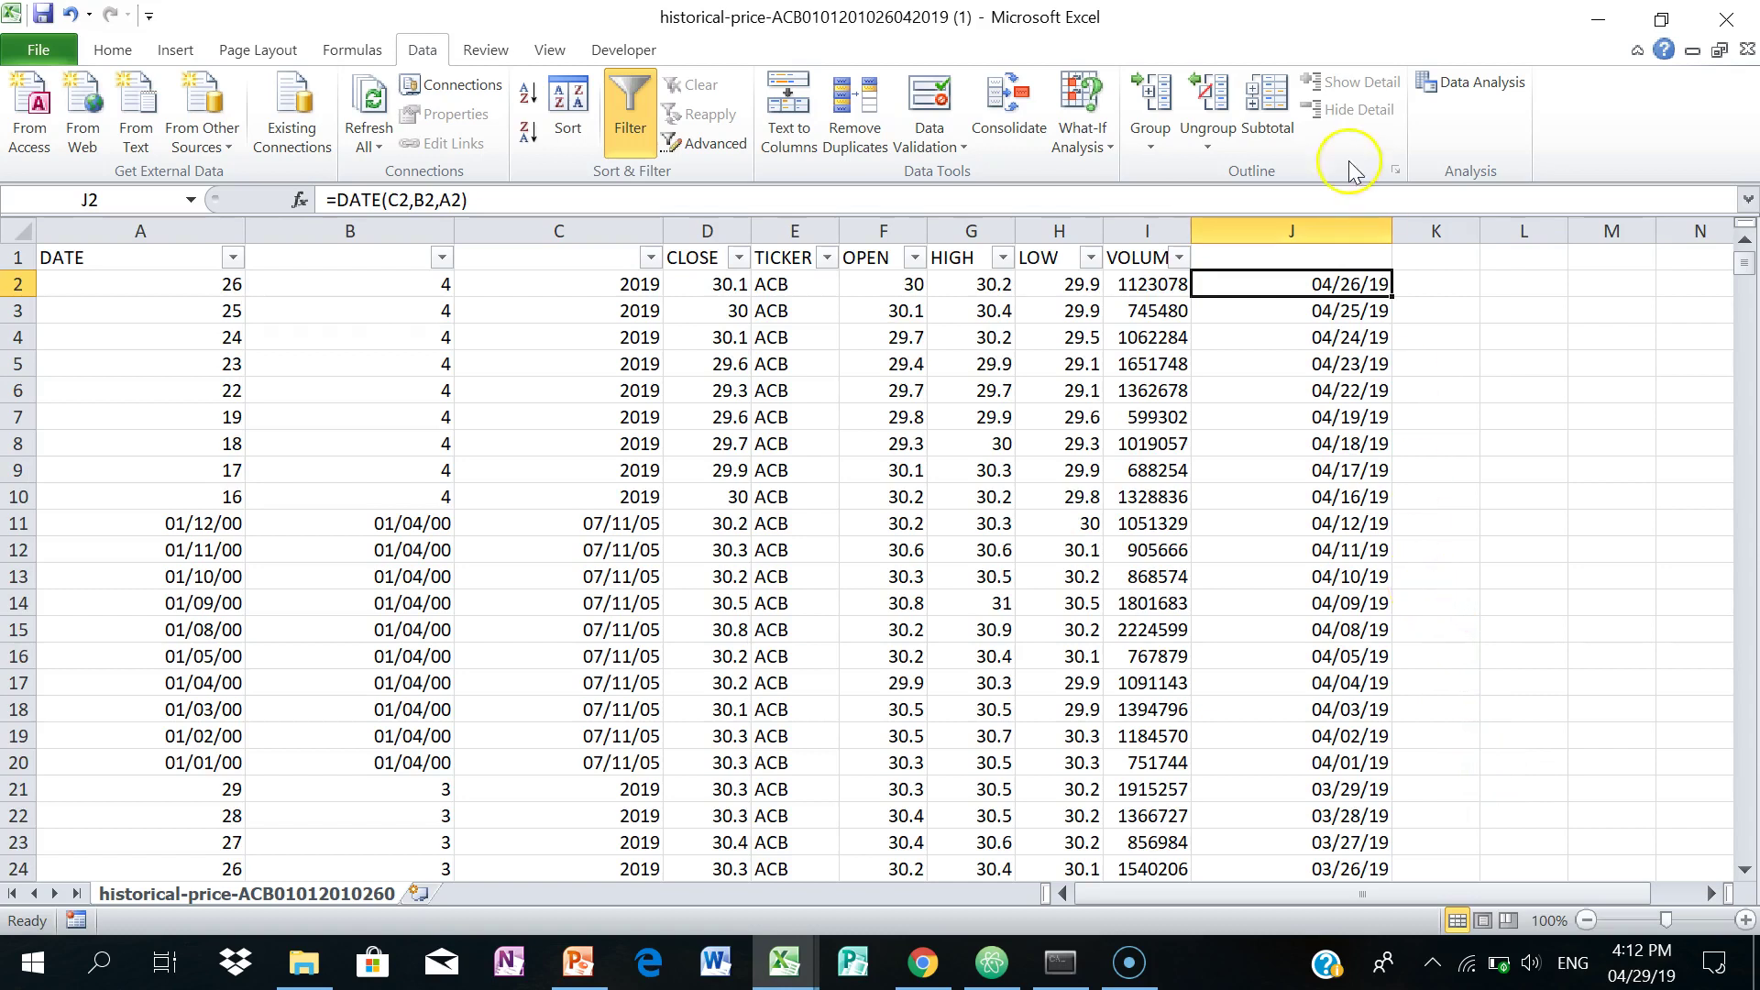
Type the heading 'Date' into cell J1
{"action": "left_click", "coordinate": [1304, 260]}
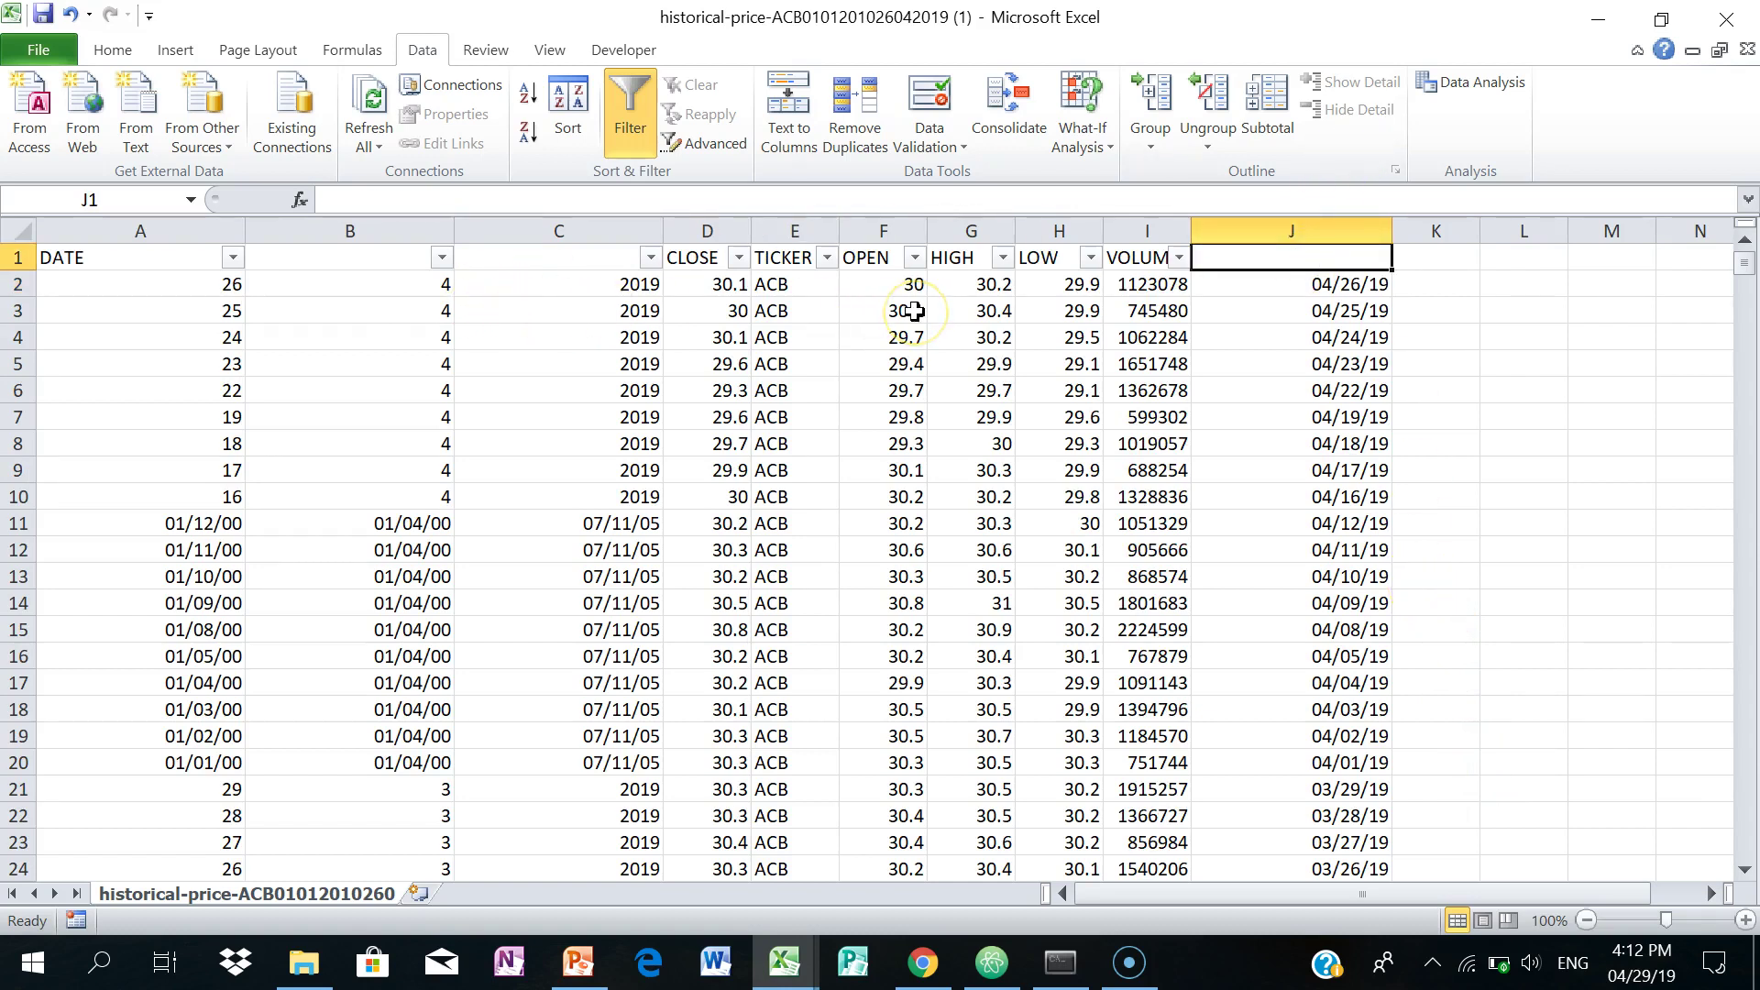
{"action": "type", "text": "Date"}
{"action": "key", "text": "Return"}
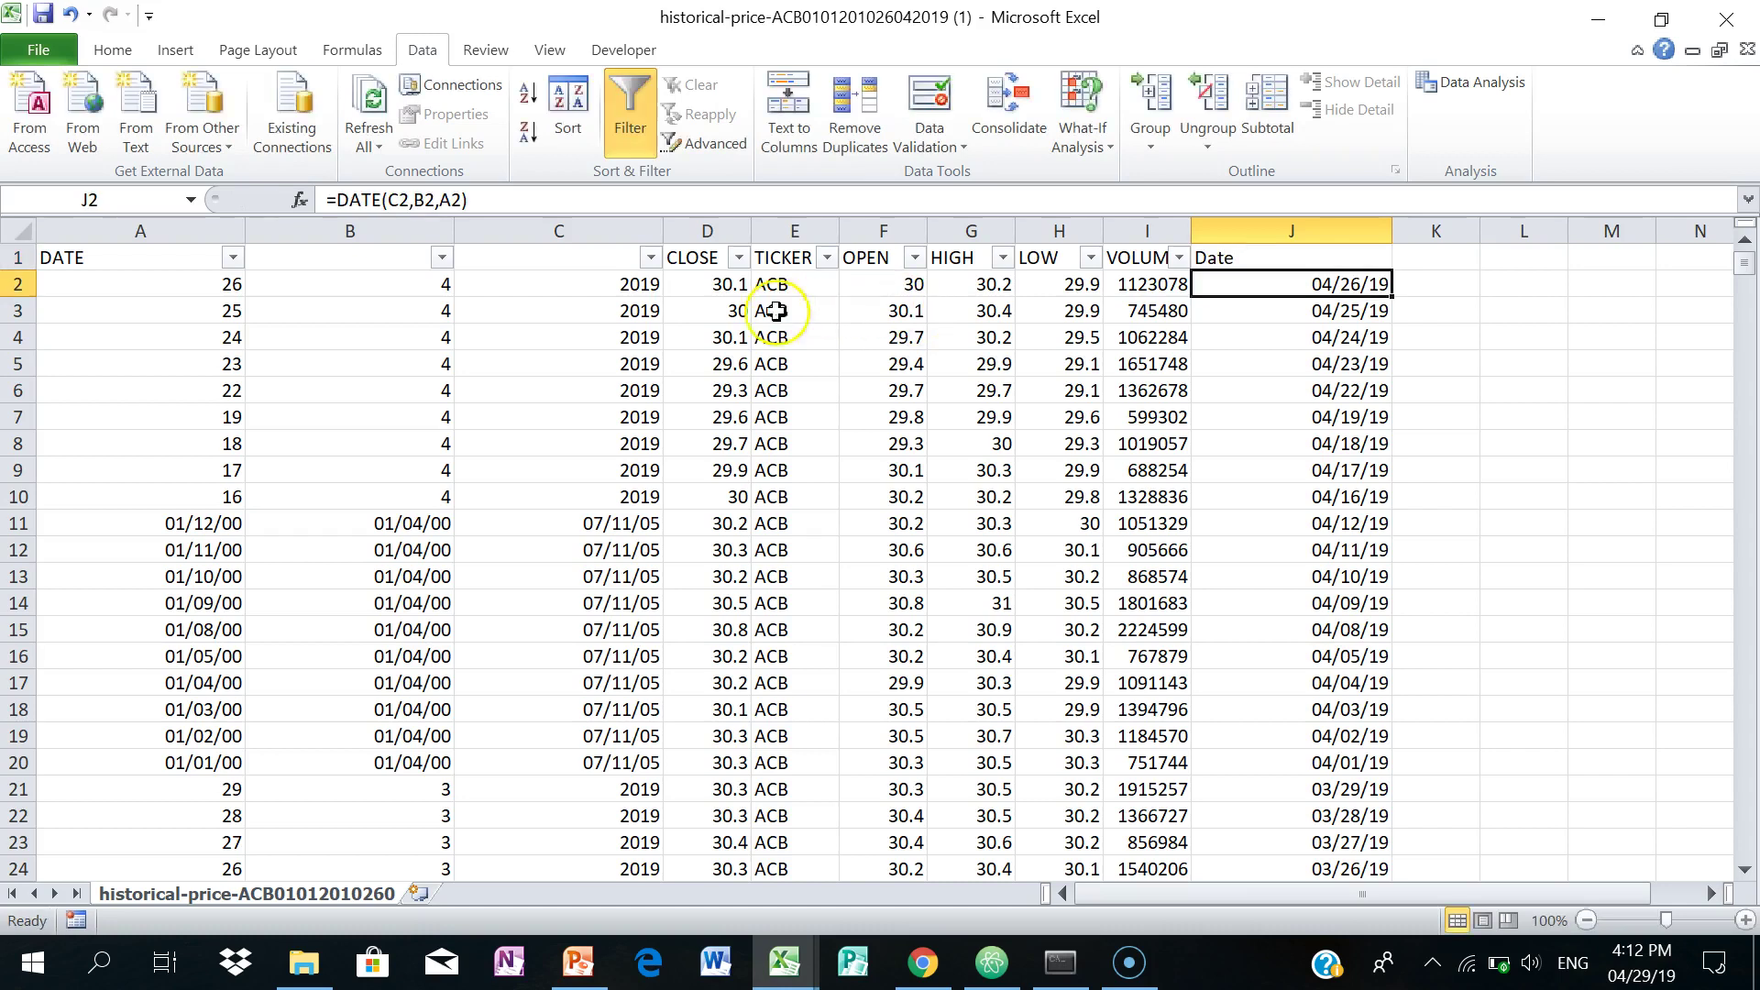
Select the entire Date column J, checking the J2 formula along the way
{"action": "left_click", "coordinate": [1302, 230]}
{"action": "left_click", "coordinate": [178, 231]}
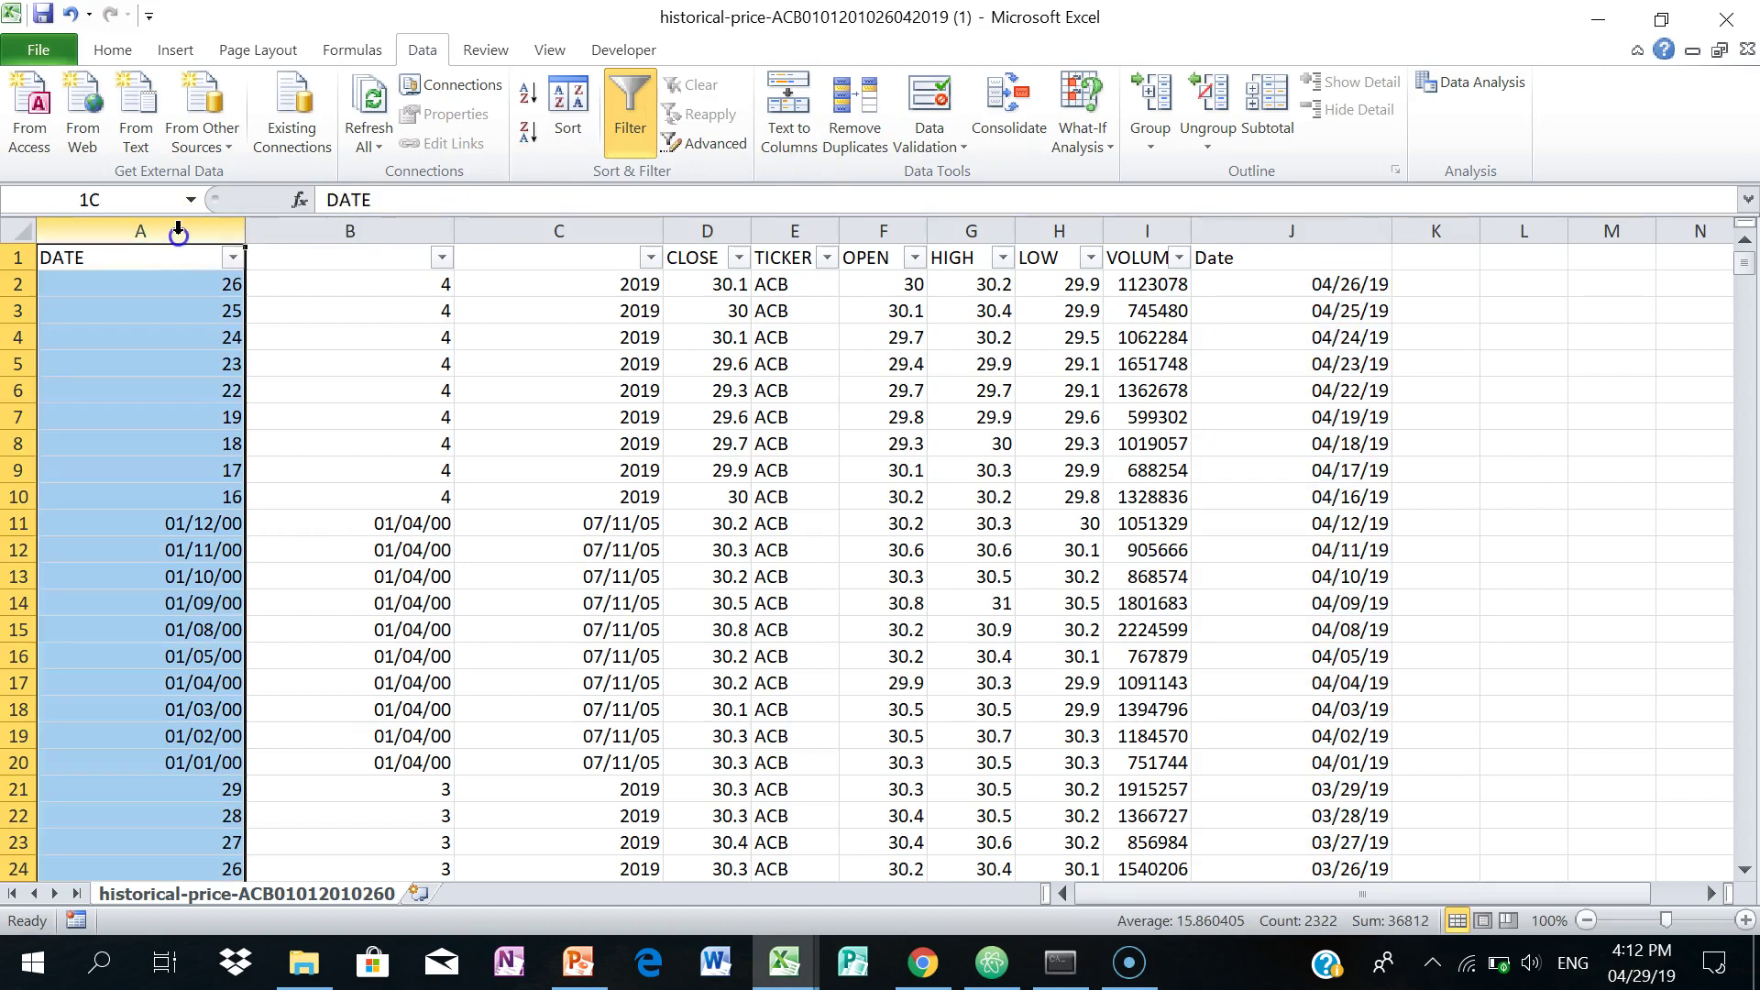
{"action": "left_click", "coordinate": [541, 335]}
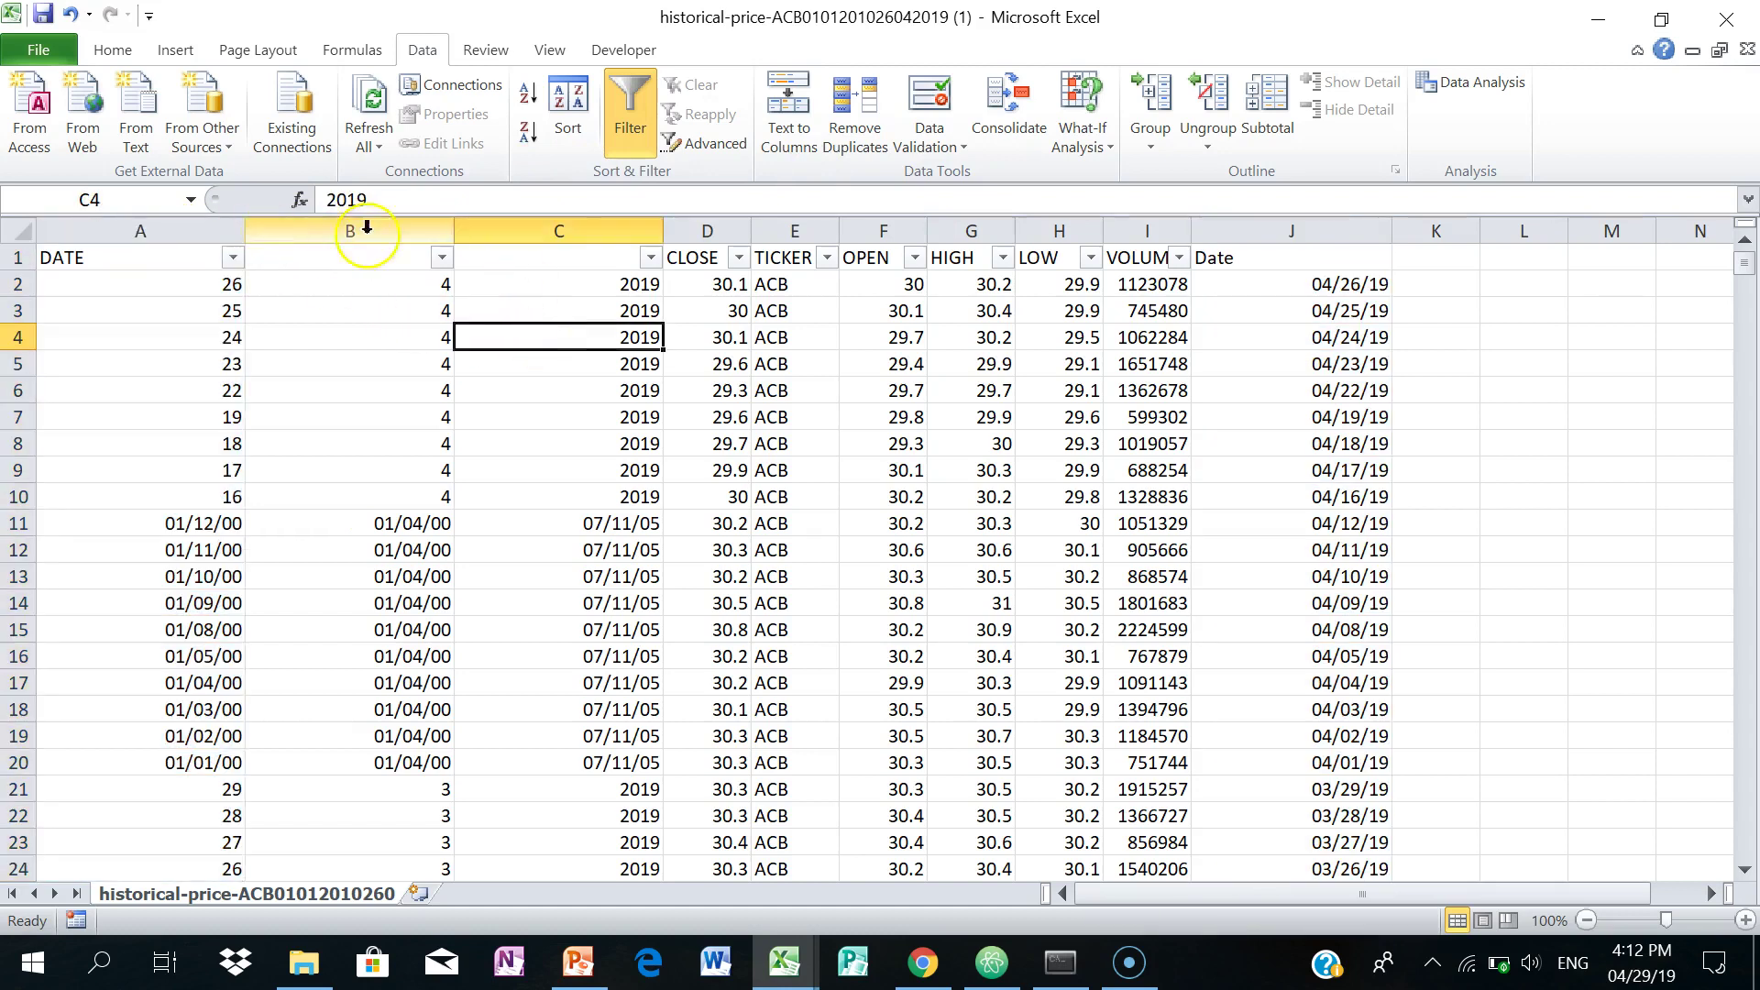
{"action": "left_click", "coordinate": [1265, 232]}
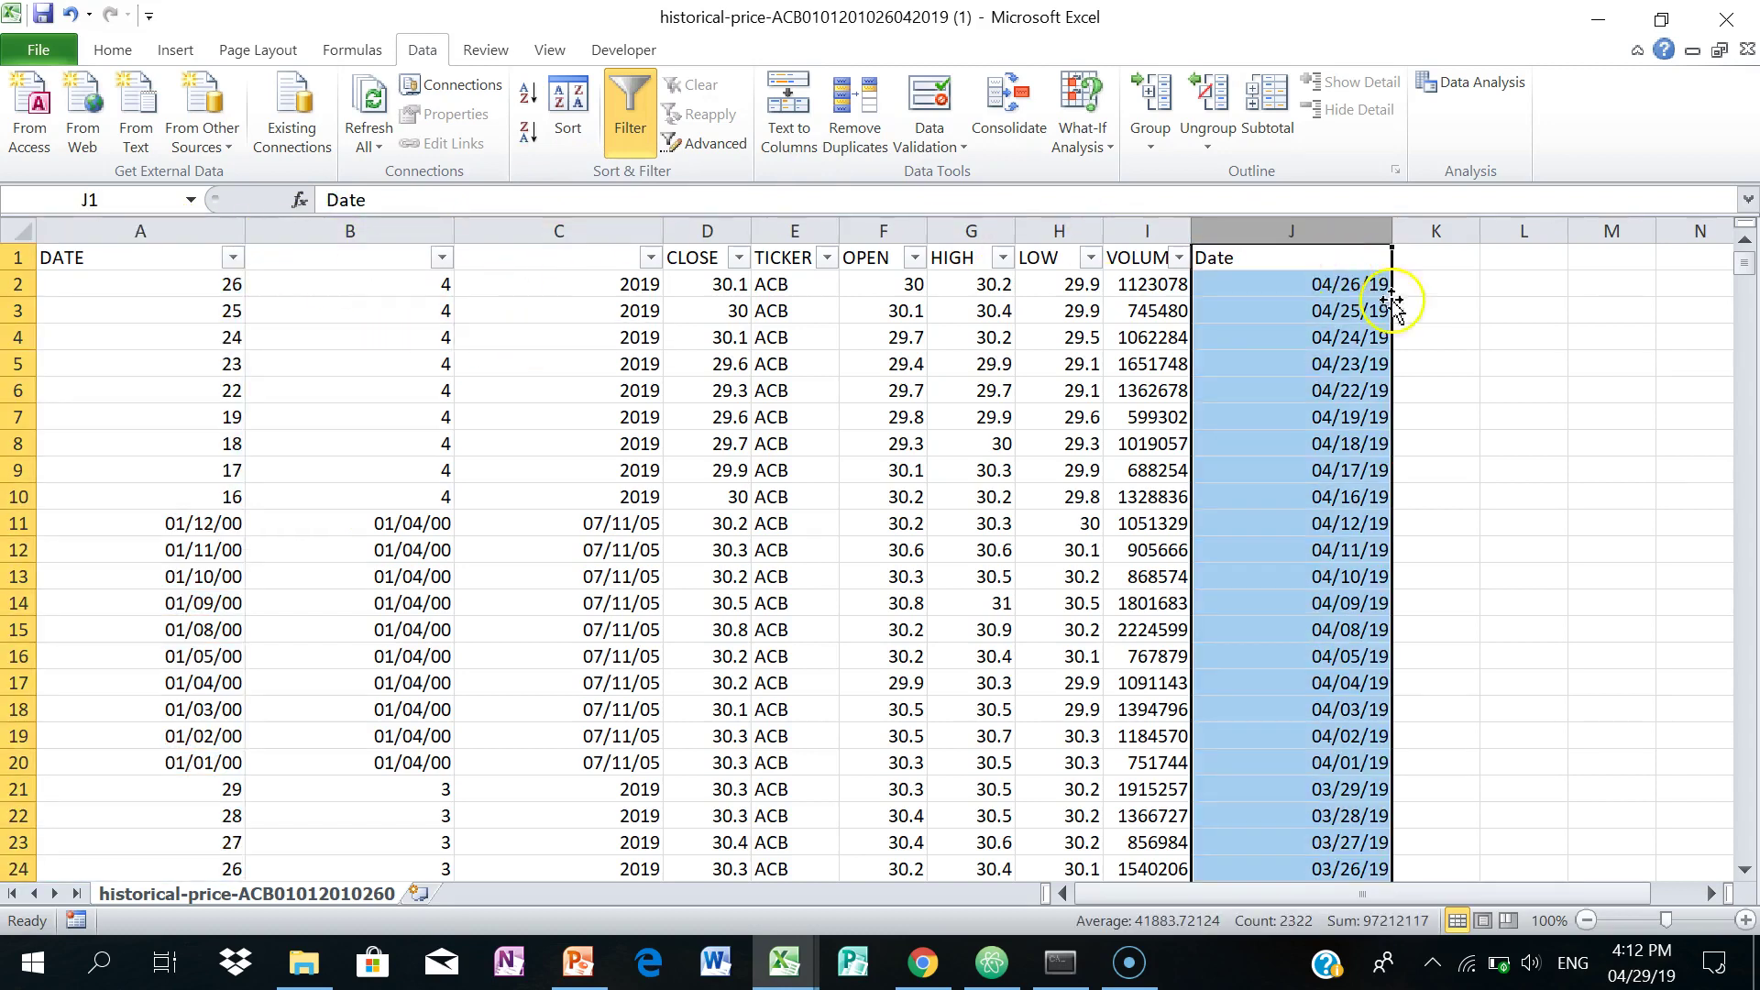
{"action": "left_click", "coordinate": [1338, 234]}
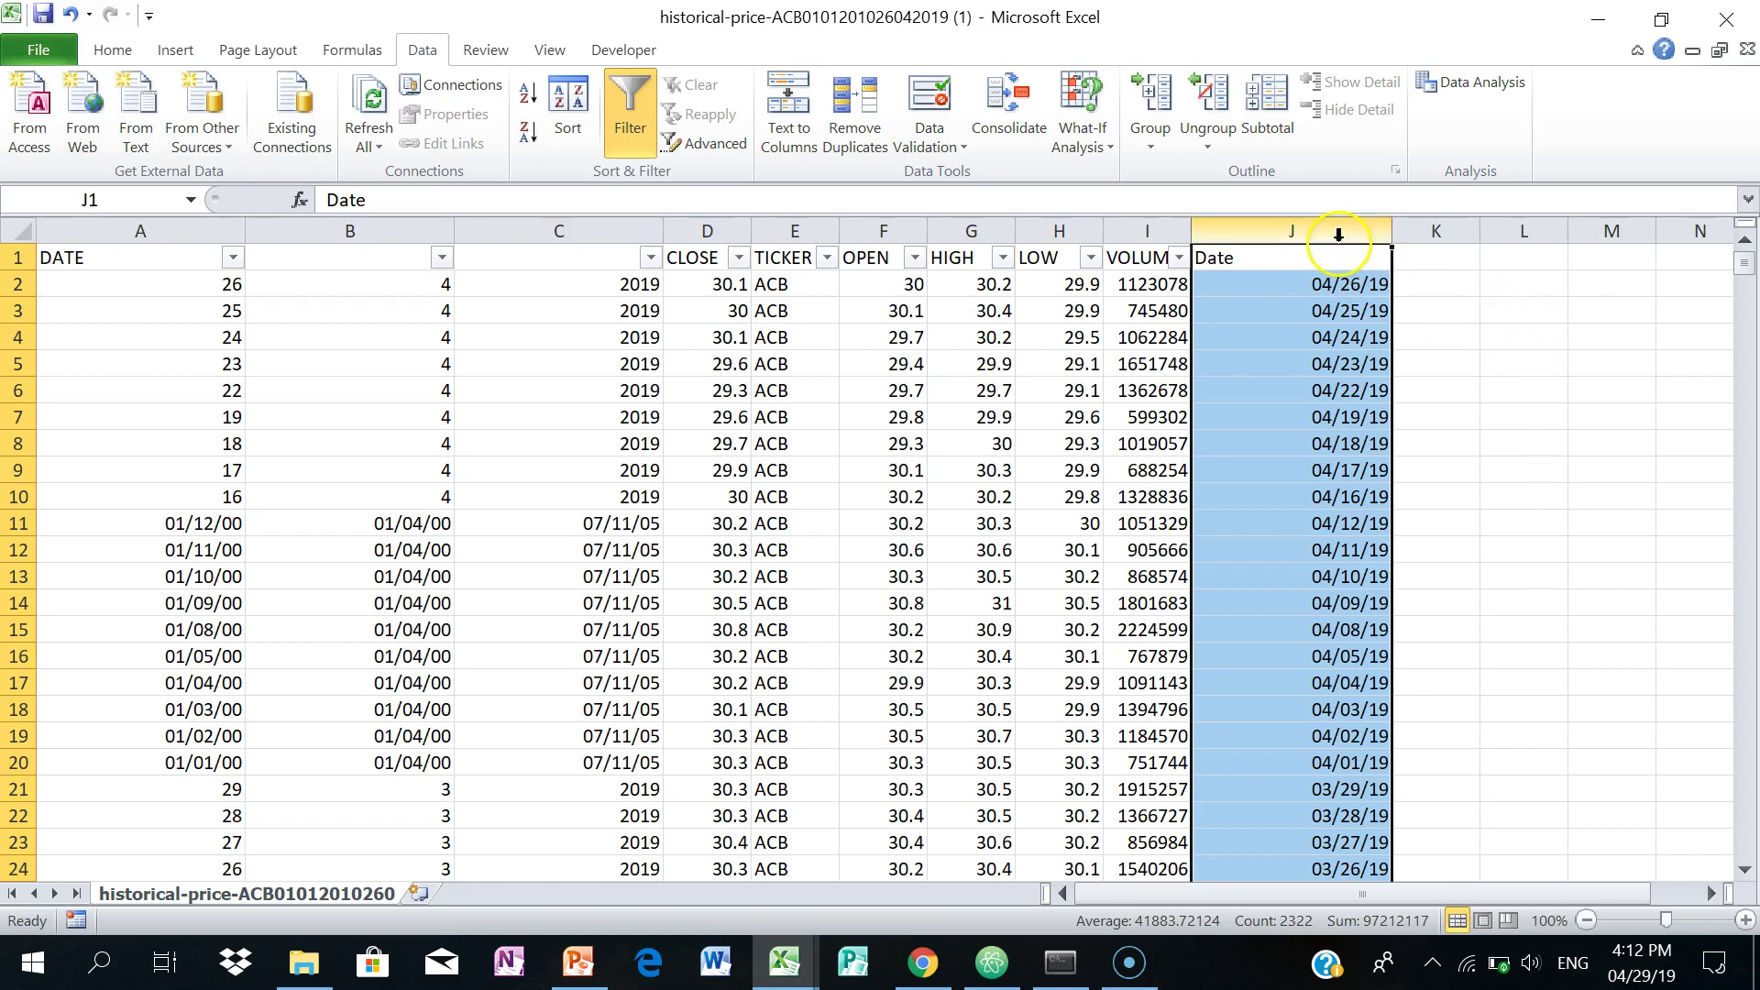
{"action": "left_click", "coordinate": [1355, 286]}
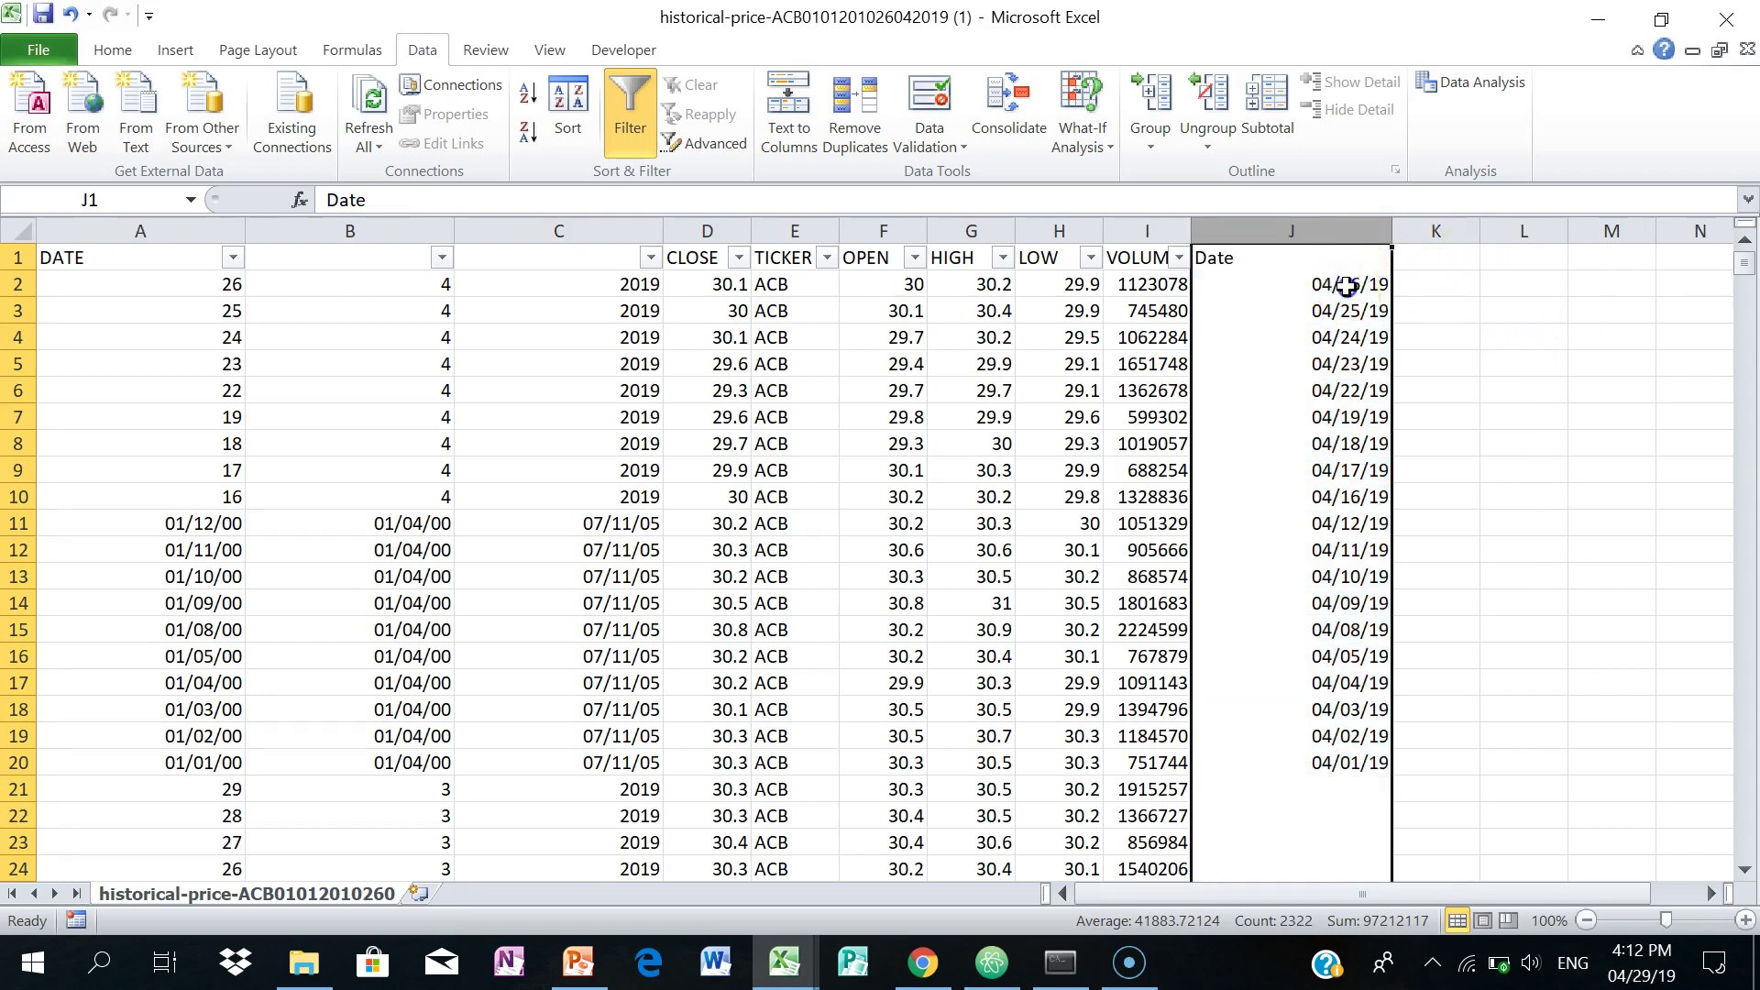
{"action": "left_click", "coordinate": [1339, 235]}
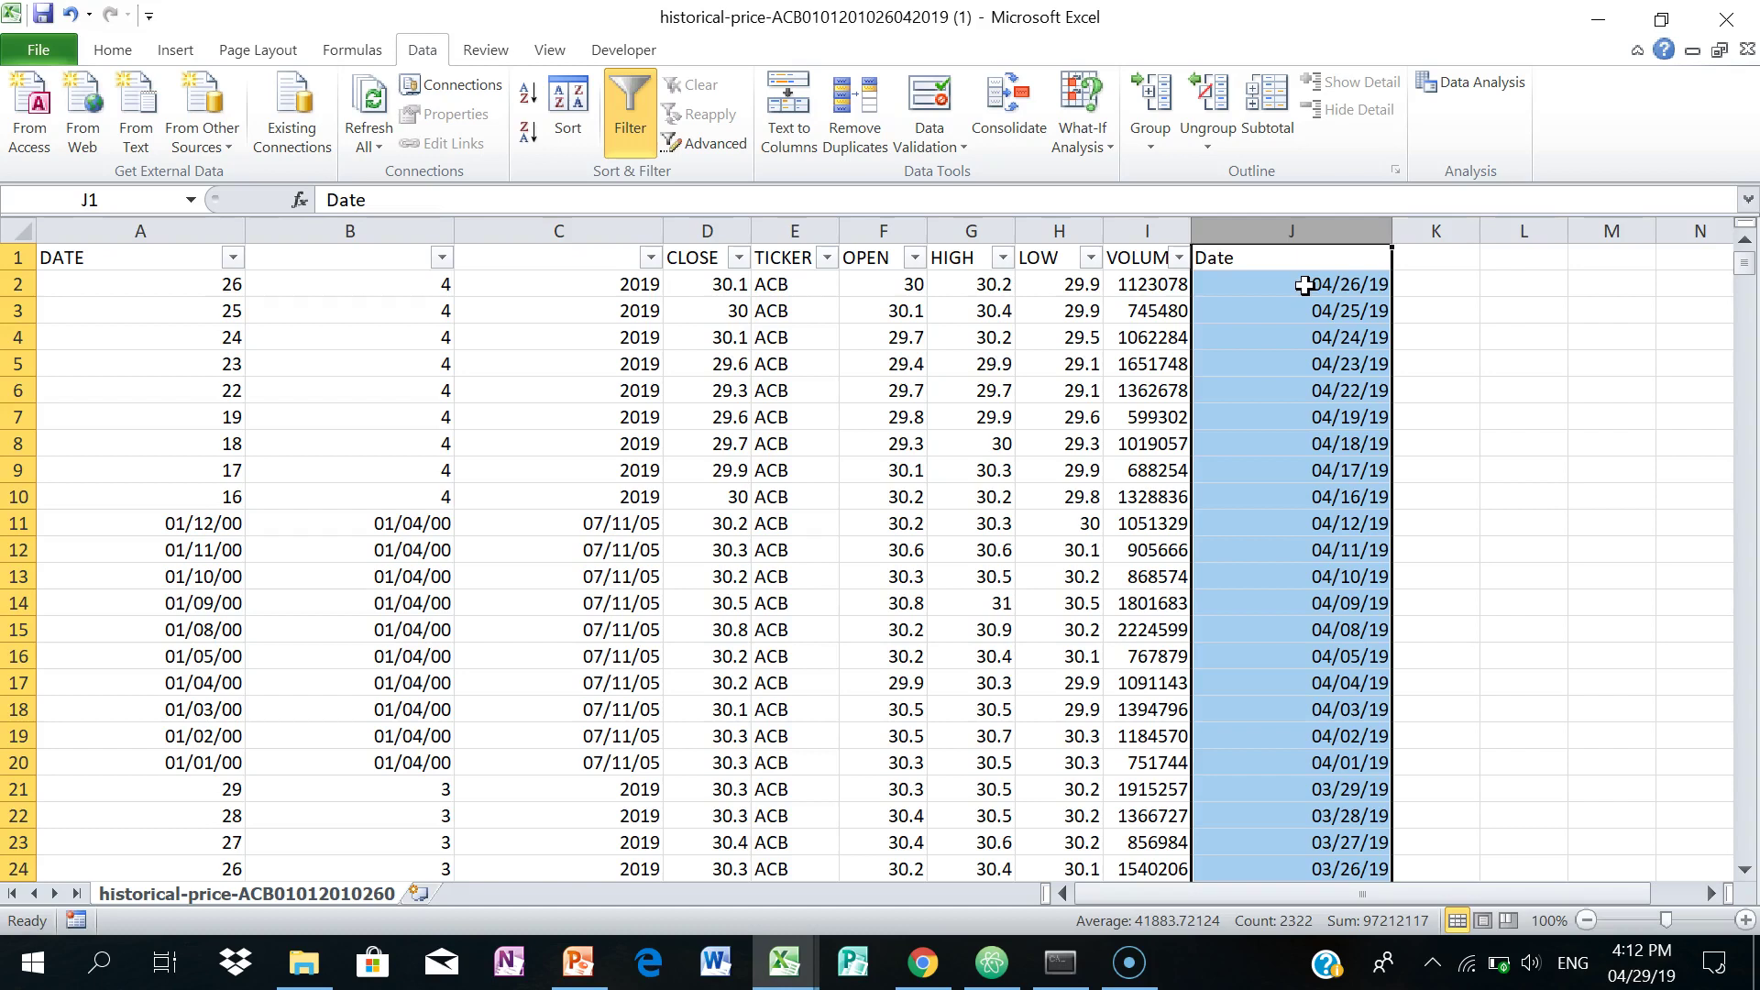
Copy column J and paste it back as values only, replacing the DATE formulas
{"action": "key", "text": "ctrl+c"}
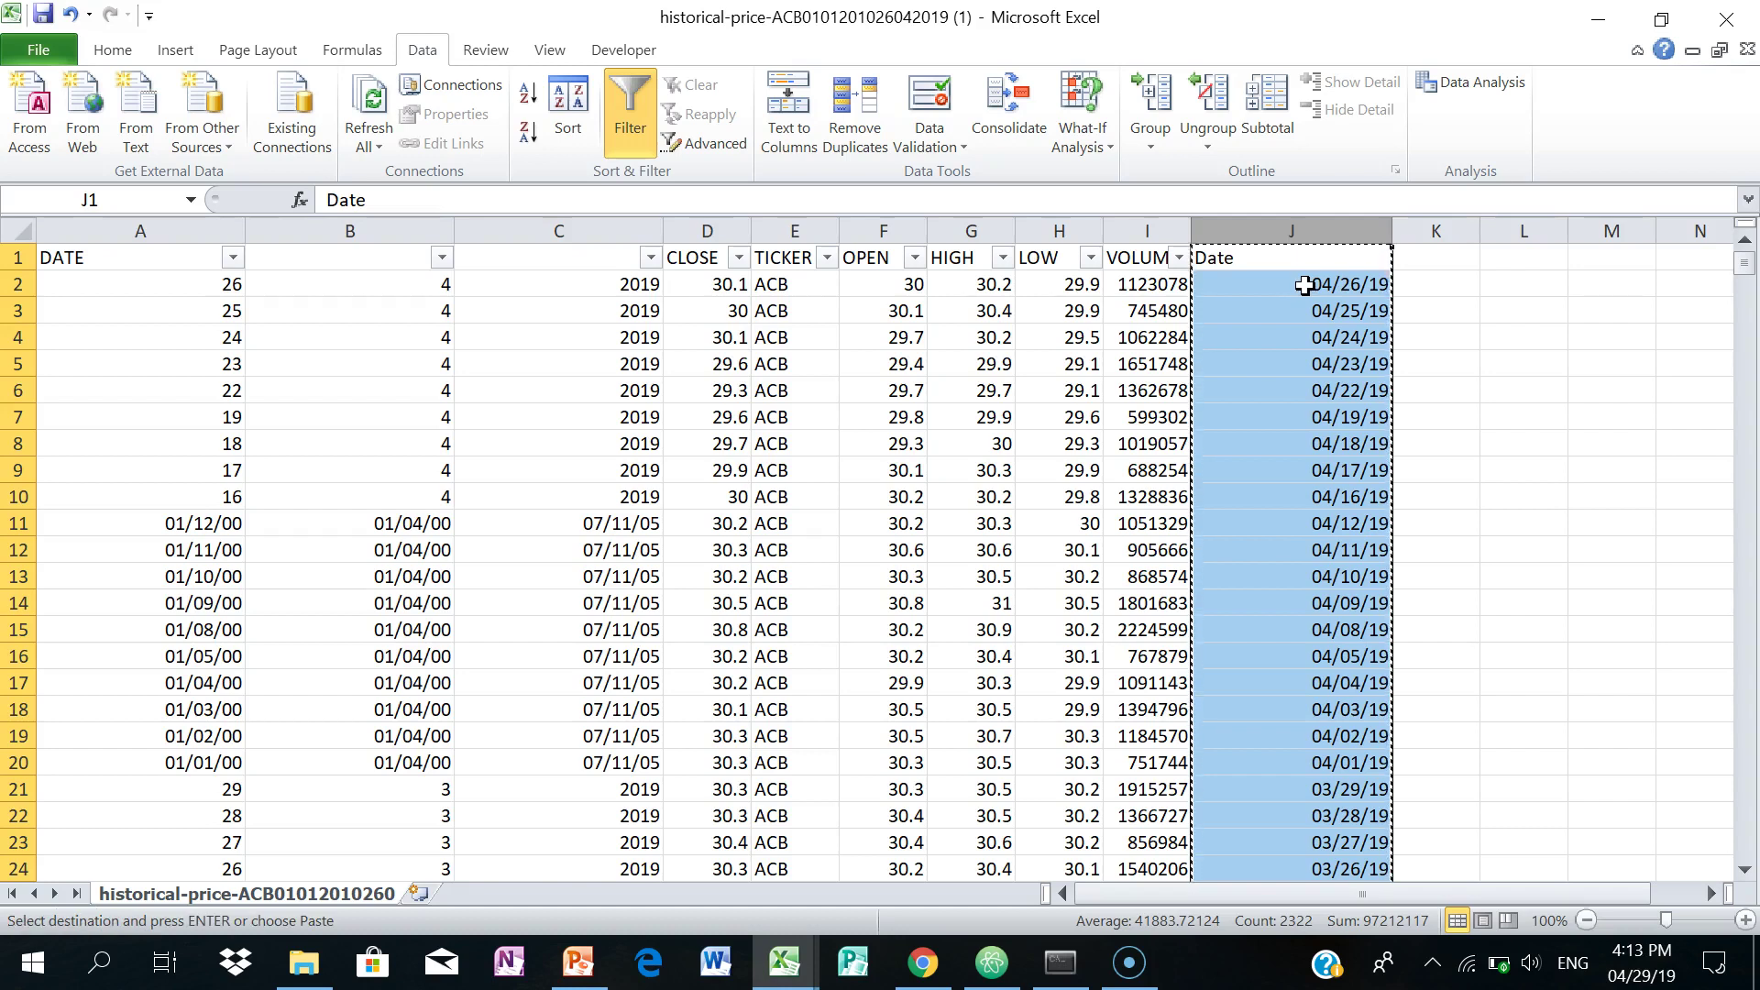
{"action": "key", "text": "alt+e"}
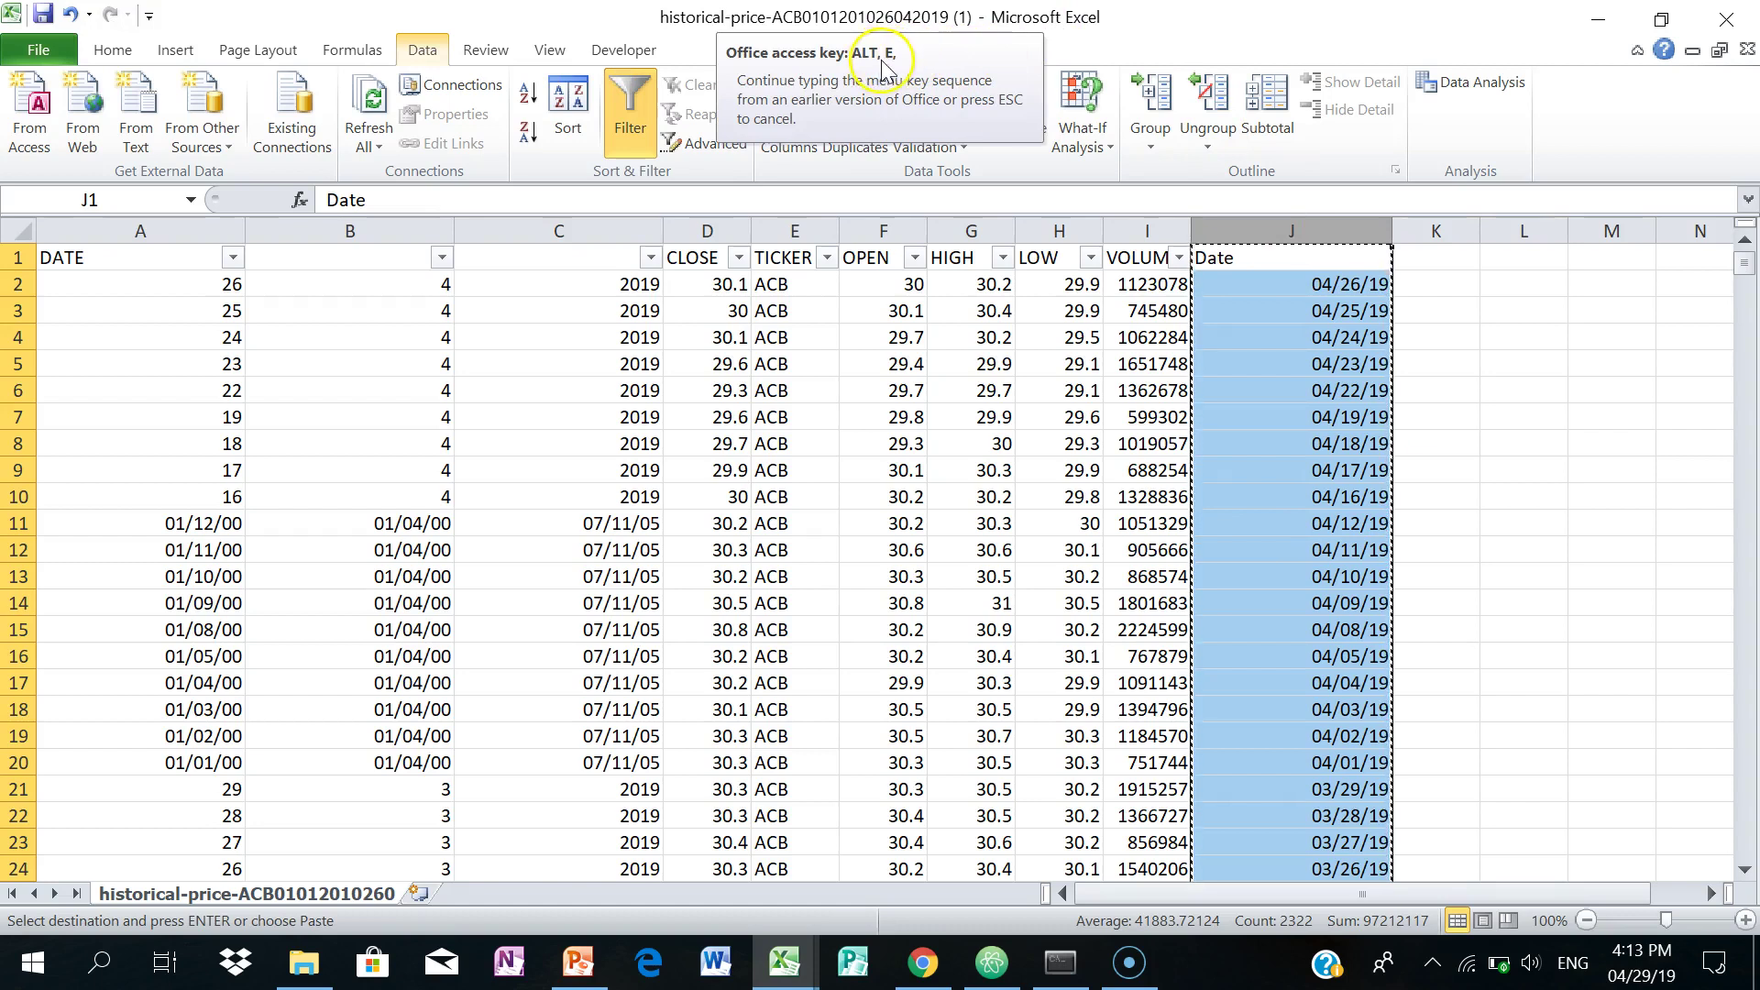
{"action": "key", "text": "s"}
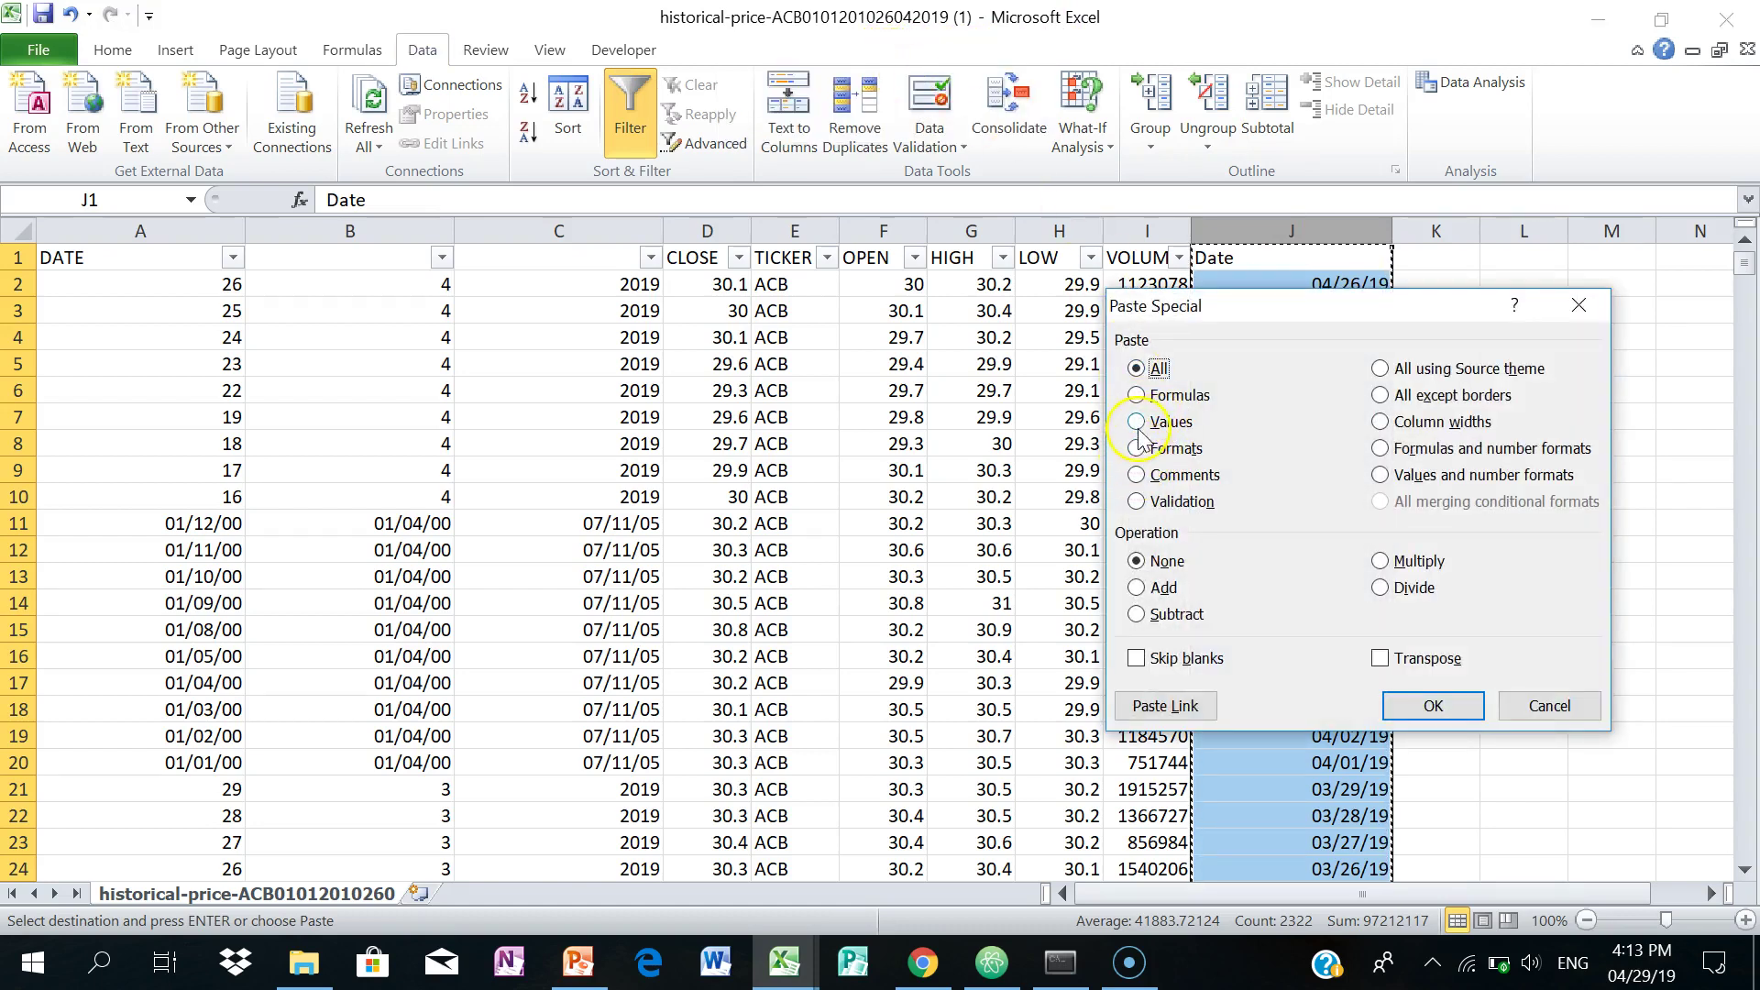
{"action": "left_click", "coordinate": [1137, 423]}
{"action": "left_click", "coordinate": [1423, 708]}
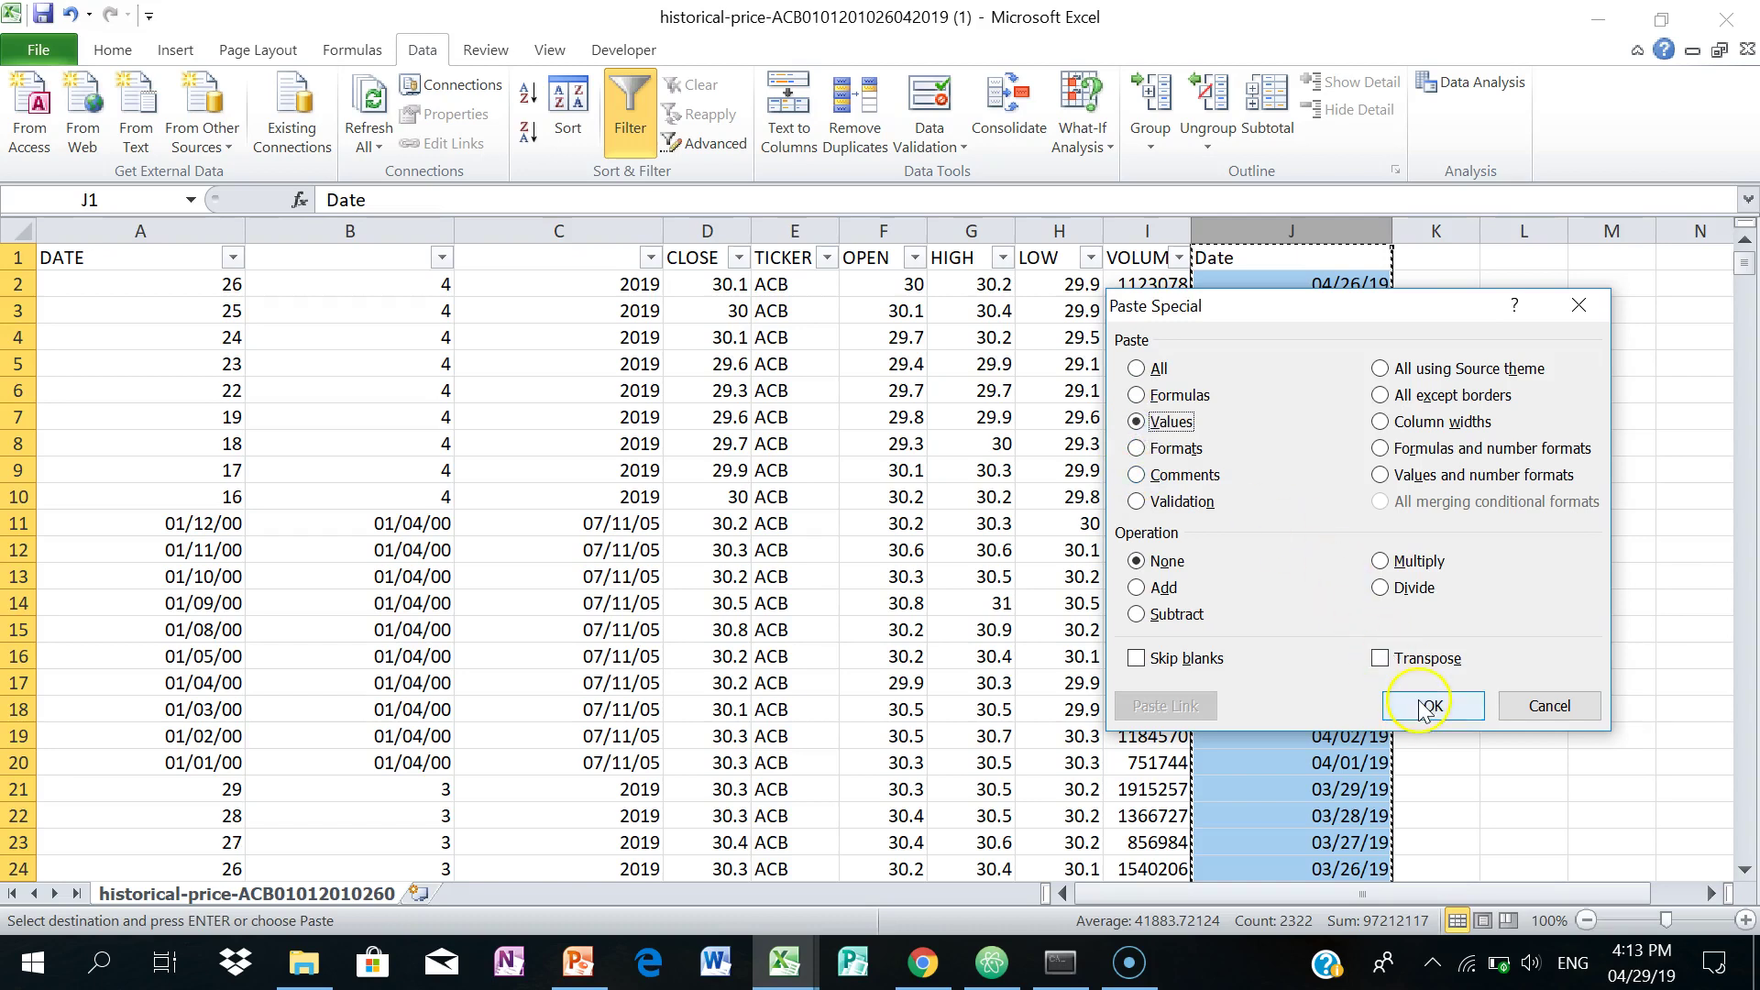
{"action": "key", "text": "Escape"}
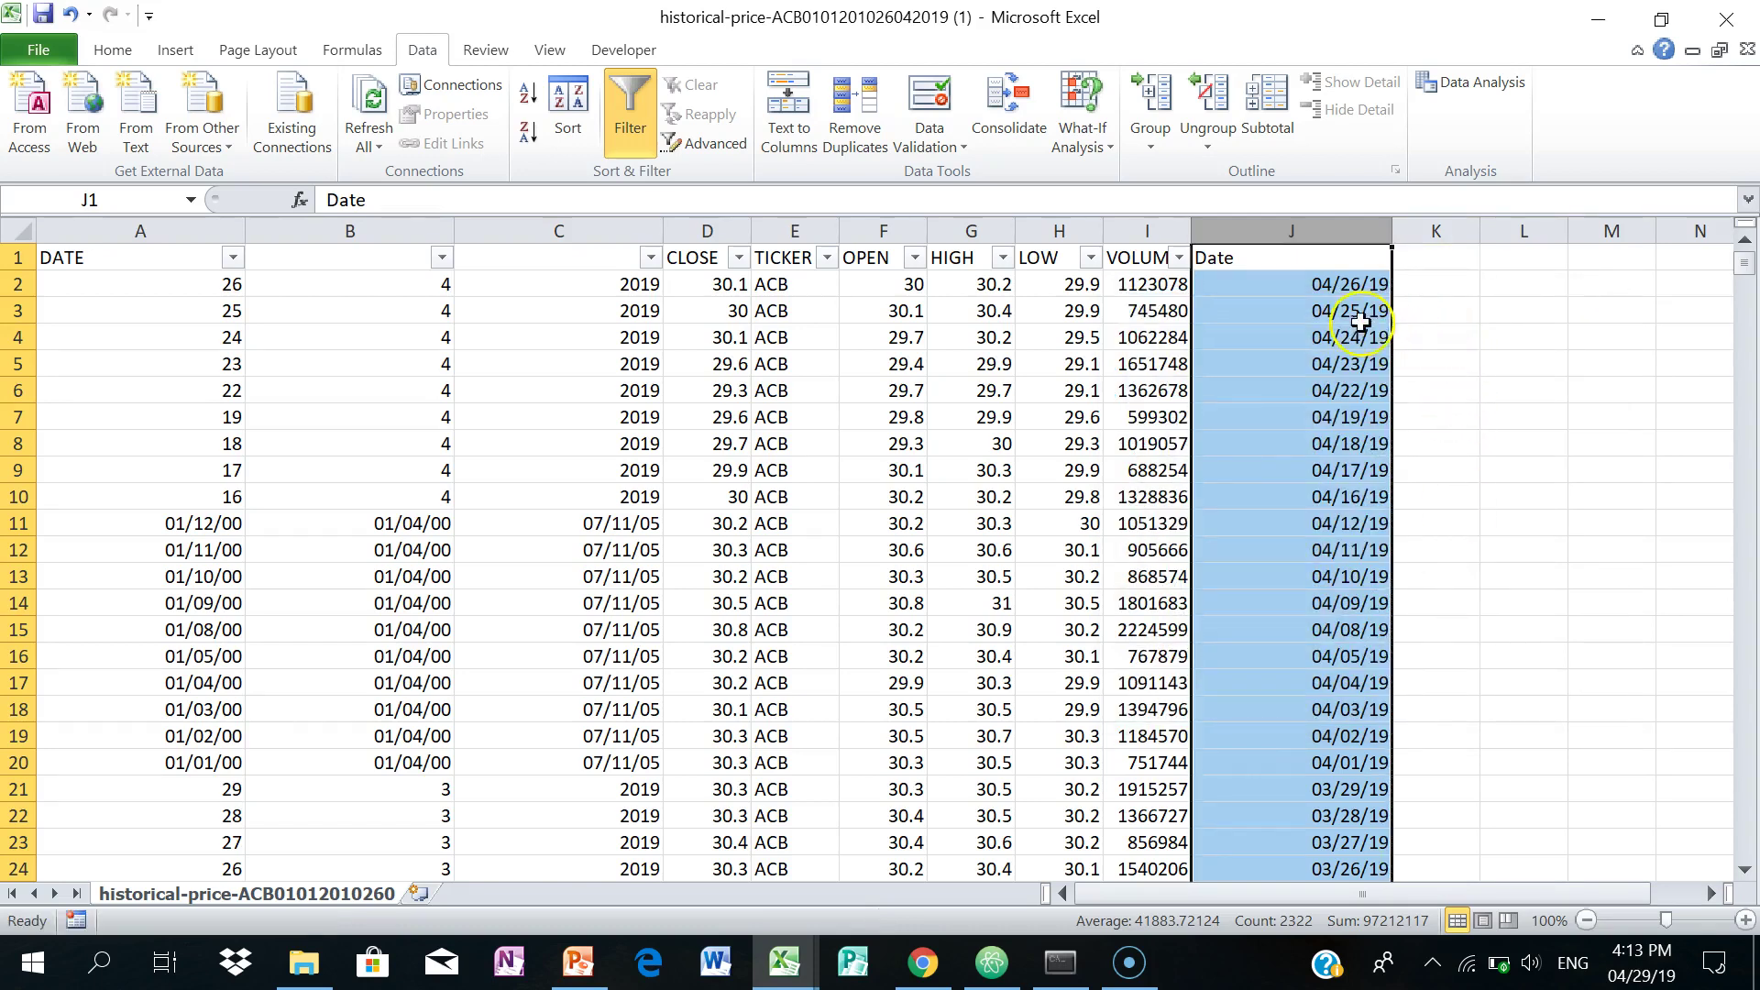
{"action": "left_click", "coordinate": [1360, 322]}
{"action": "left_click", "coordinate": [1357, 288]}
{"action": "left_click", "coordinate": [1324, 231]}
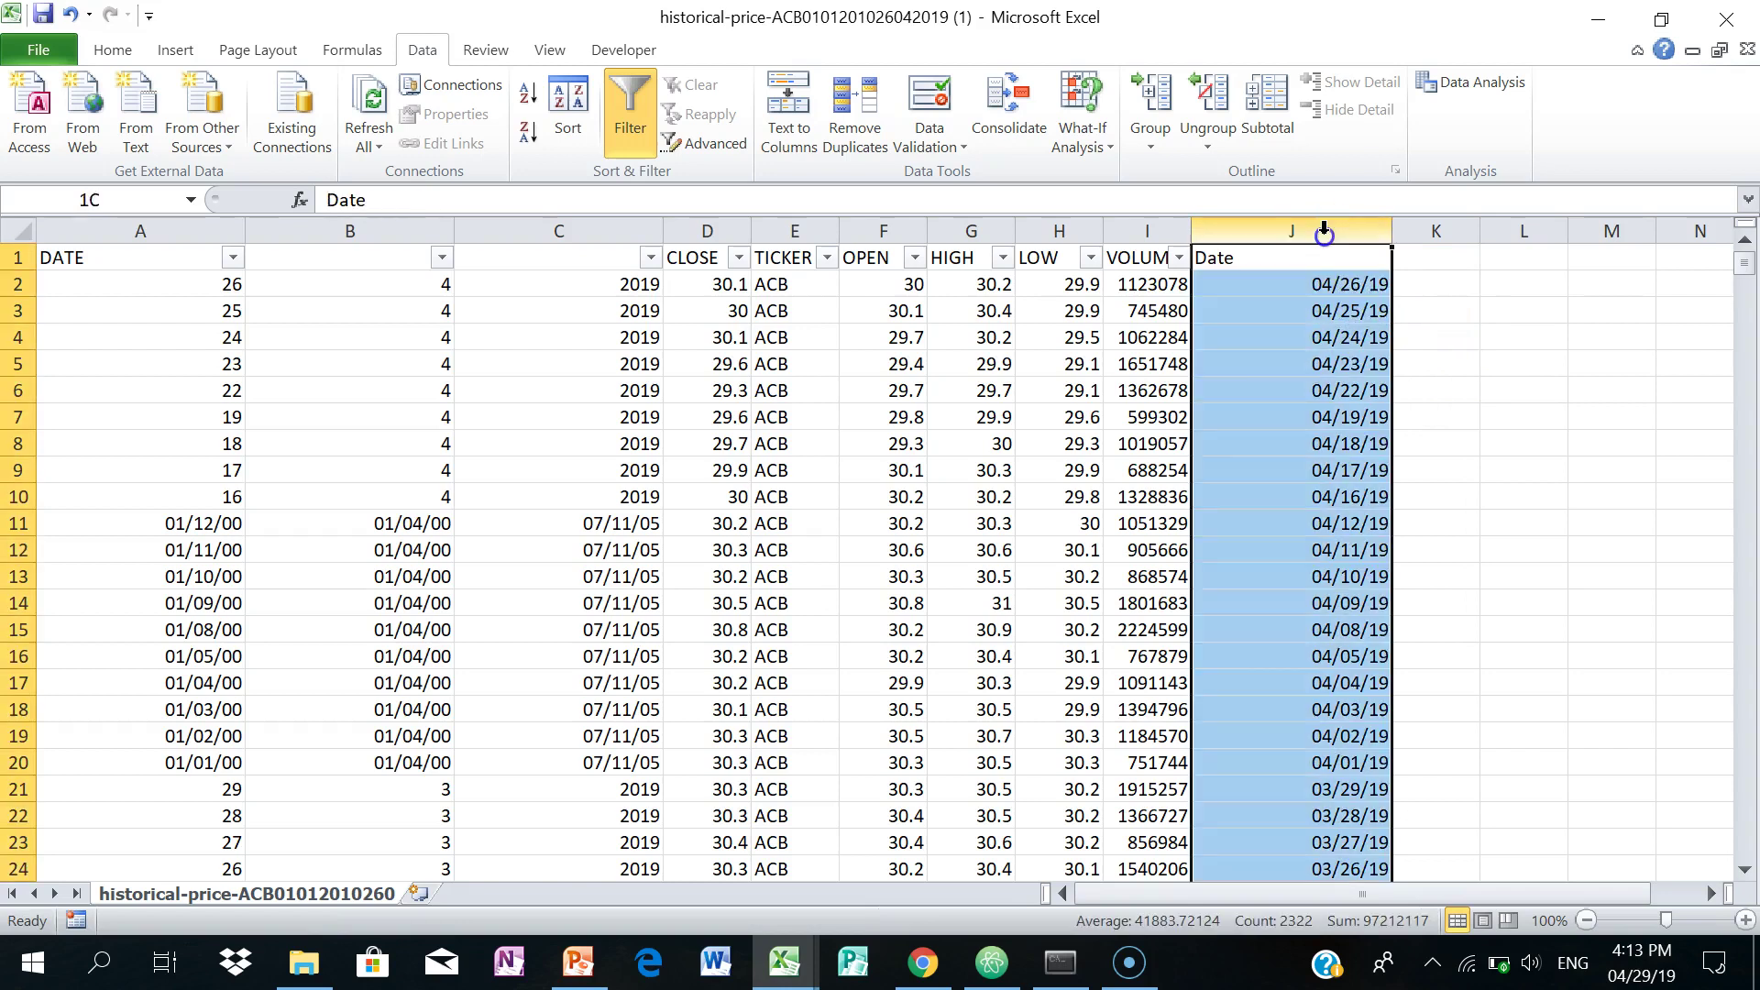
Delete helper columns B:C, then paste the Date column H over column A
{"action": "left_click_drag", "start_coordinate": [197, 231], "coordinate": [530, 224]}
{"action": "key", "text": "ctrl+minus"}
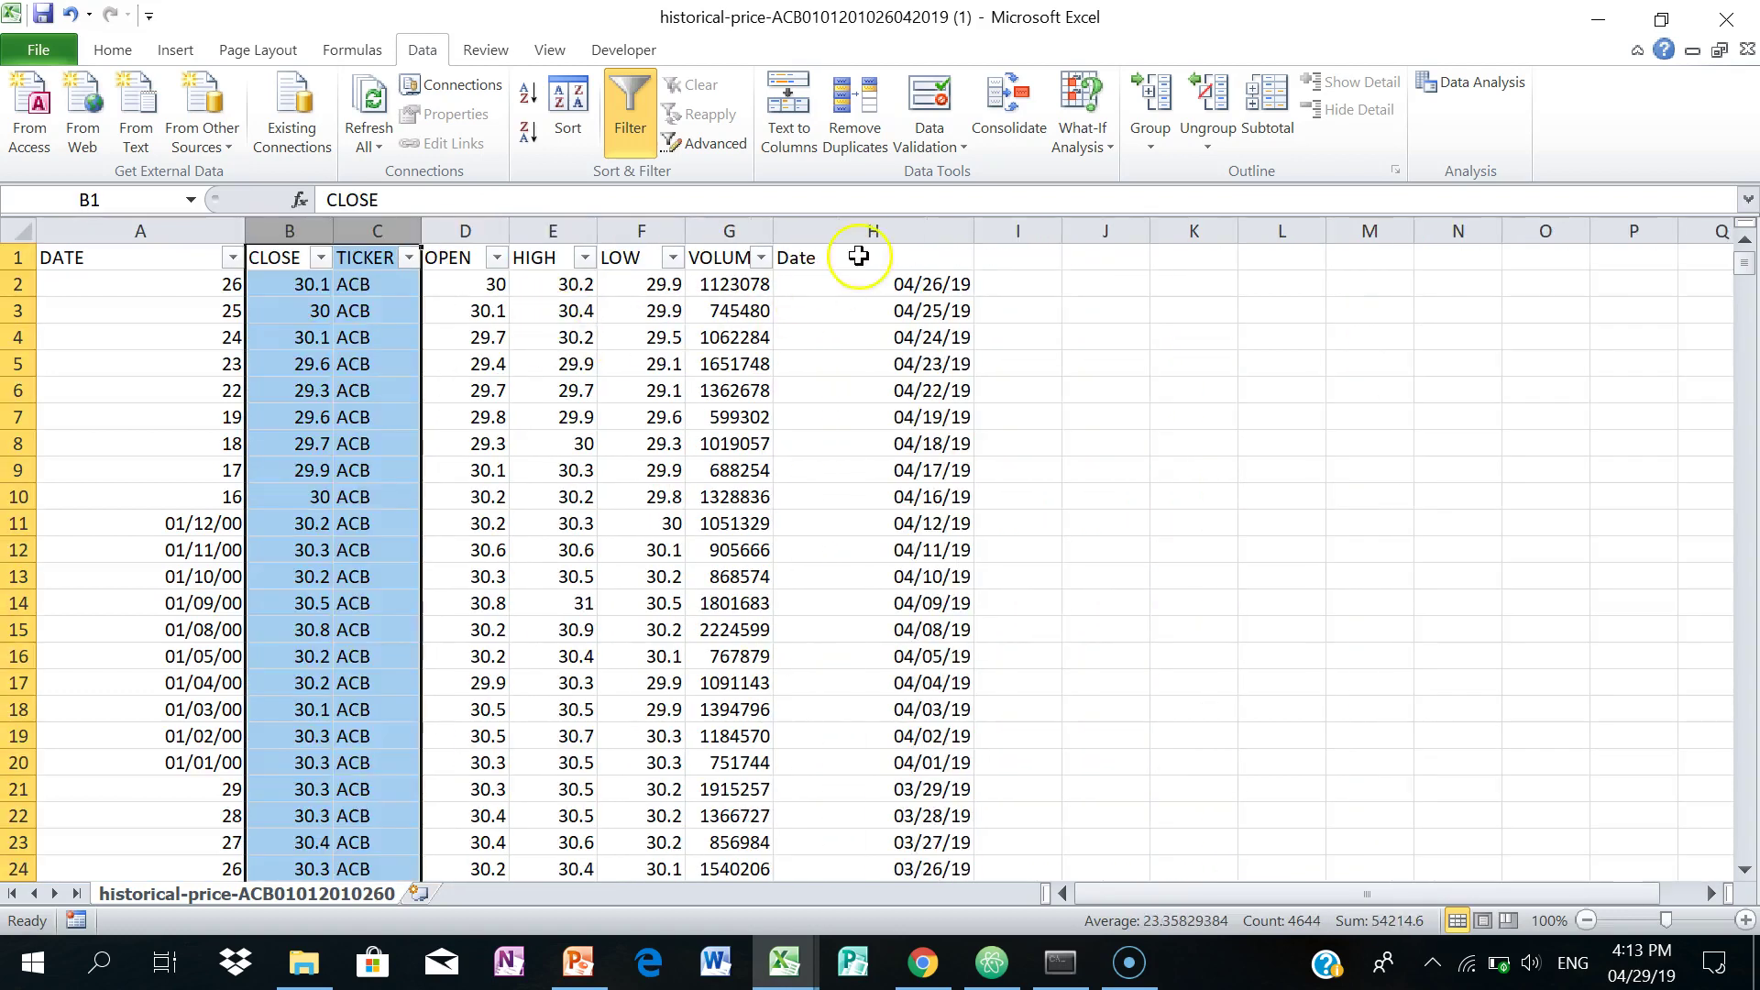
{"action": "left_click", "coordinate": [882, 229]}
{"action": "key", "text": "ctrl+c"}
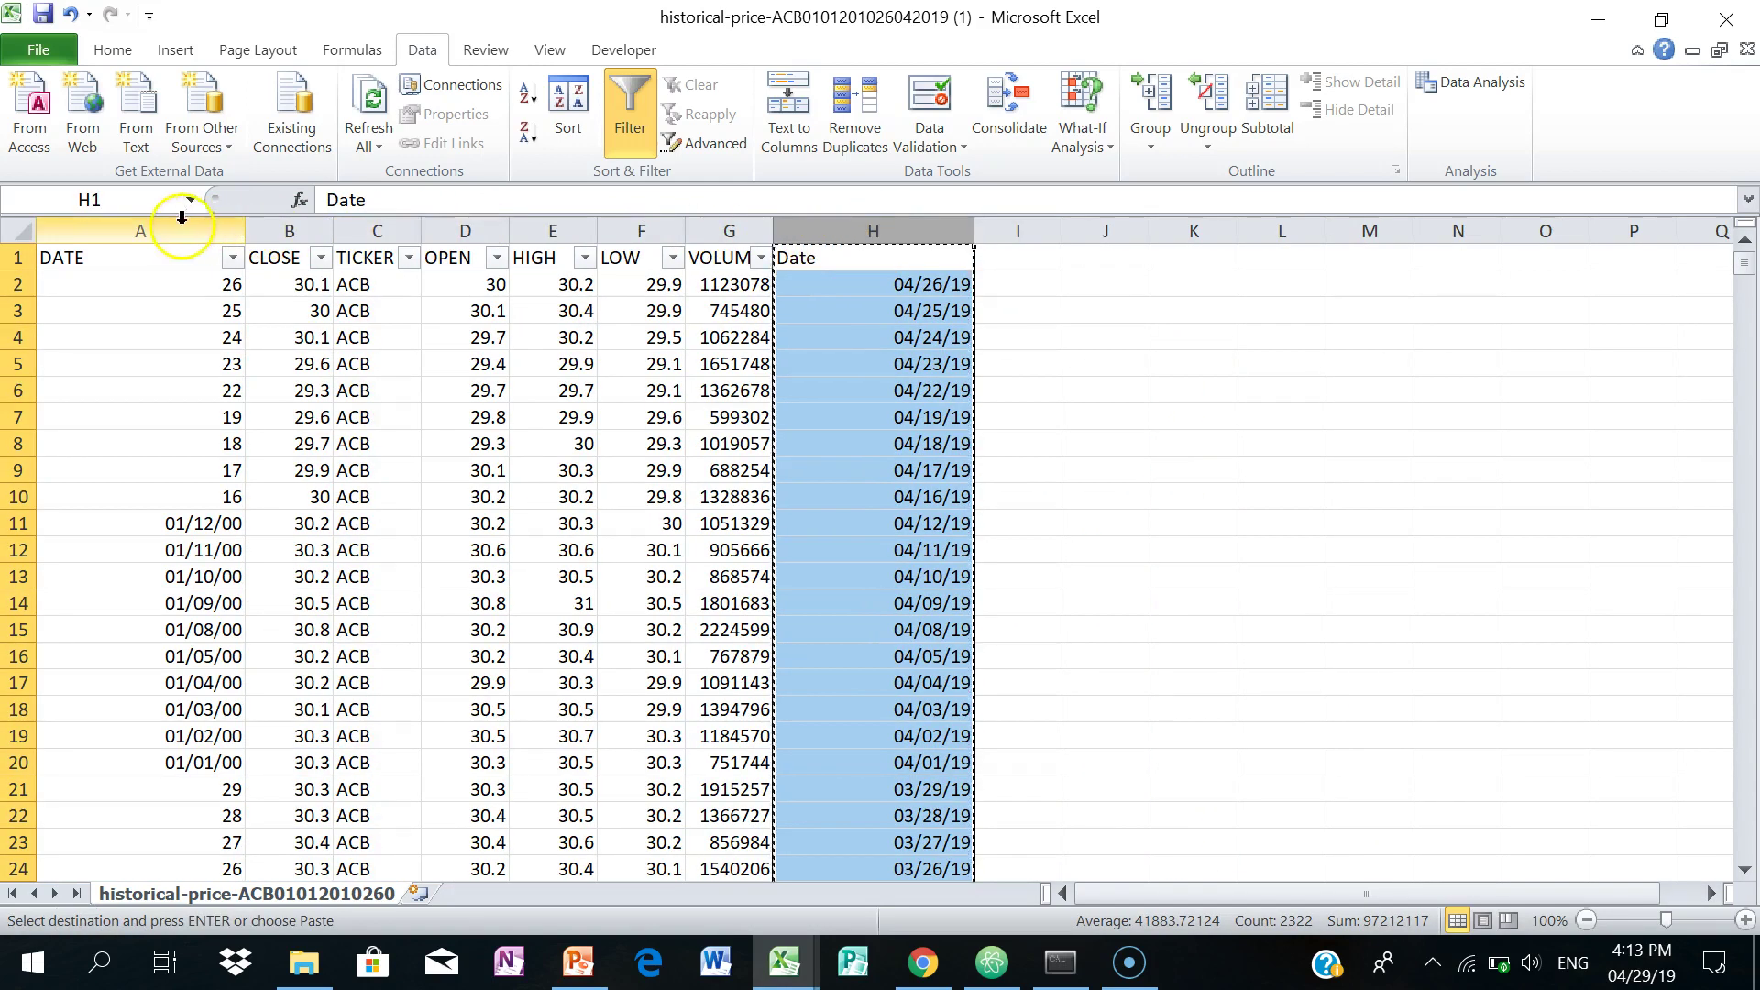
{"action": "left_click", "coordinate": [171, 231]}
{"action": "key", "text": "ctrl+v"}
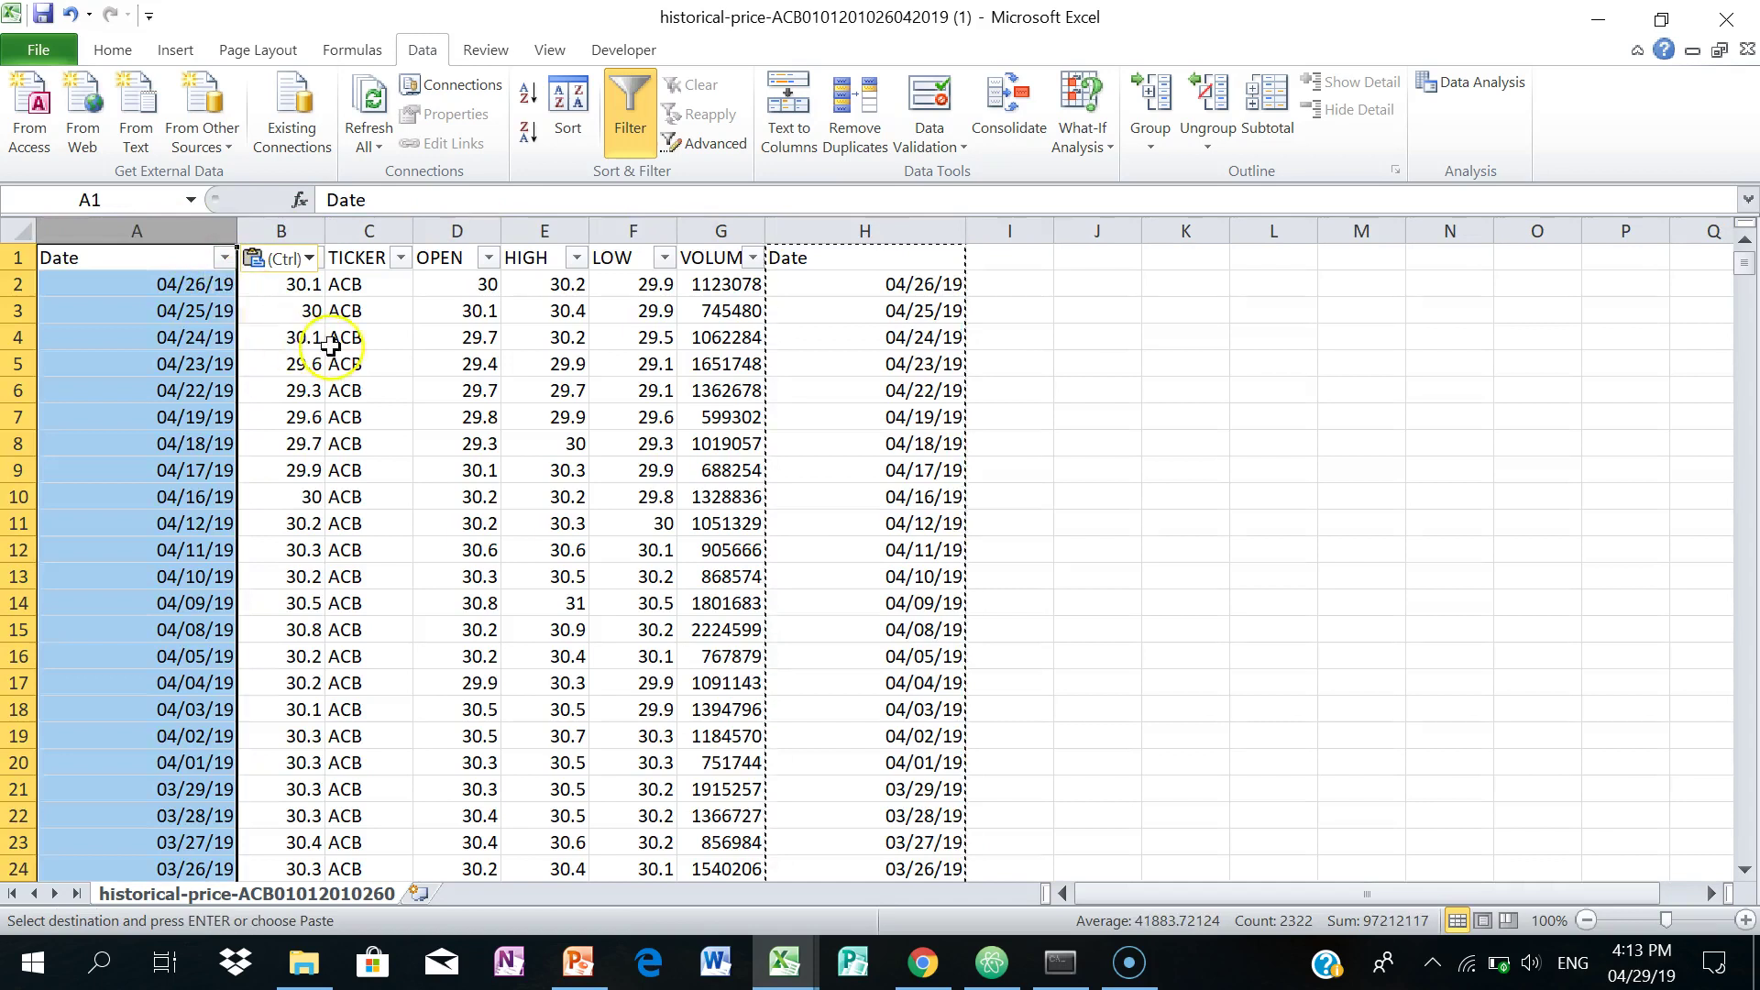
Verify the pasted dates in column A from A2 down to the last row
{"action": "left_click", "coordinate": [330, 344]}
{"action": "left_click", "coordinate": [196, 282]}
{"action": "scroll", "coordinate": [177, 403], "scroll_direction": "down", "scroll_amount": 2}
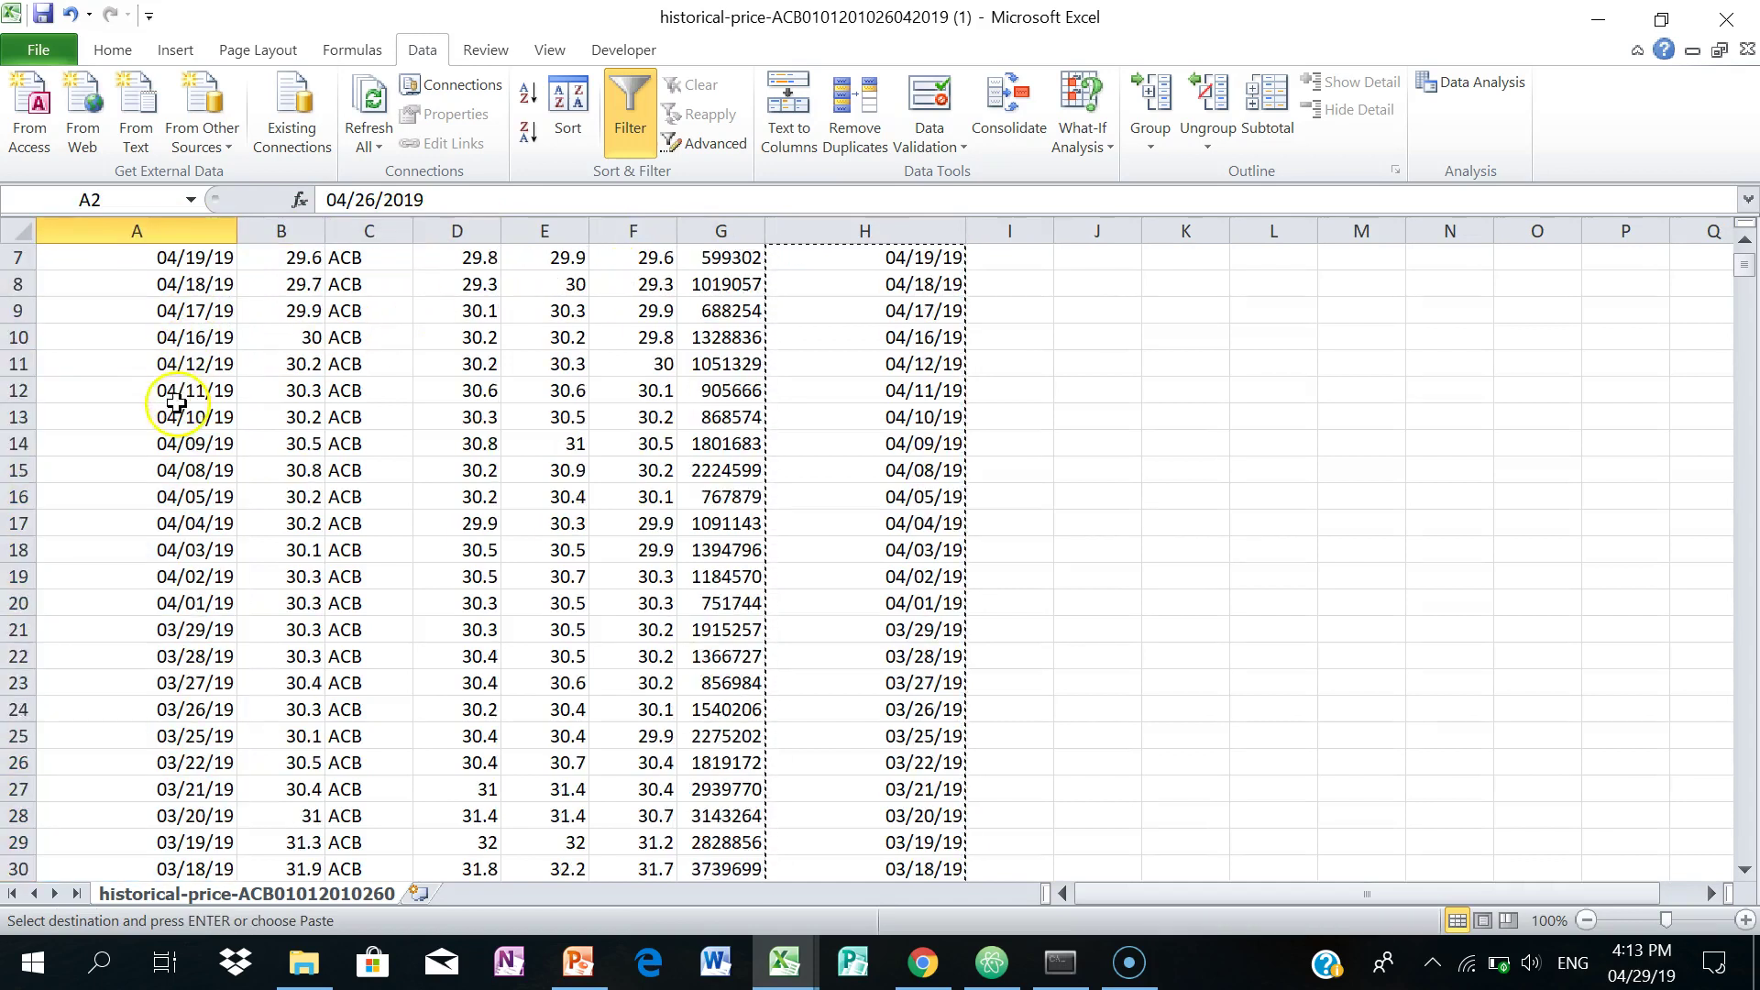
{"action": "scroll", "coordinate": [177, 403], "scroll_direction": "down", "scroll_amount": 5}
{"action": "scroll", "coordinate": [177, 459], "scroll_direction": "down", "scroll_amount": 20}
{"action": "left_click", "coordinate": [179, 605]}
{"action": "key", "text": "ctrl+Down"}
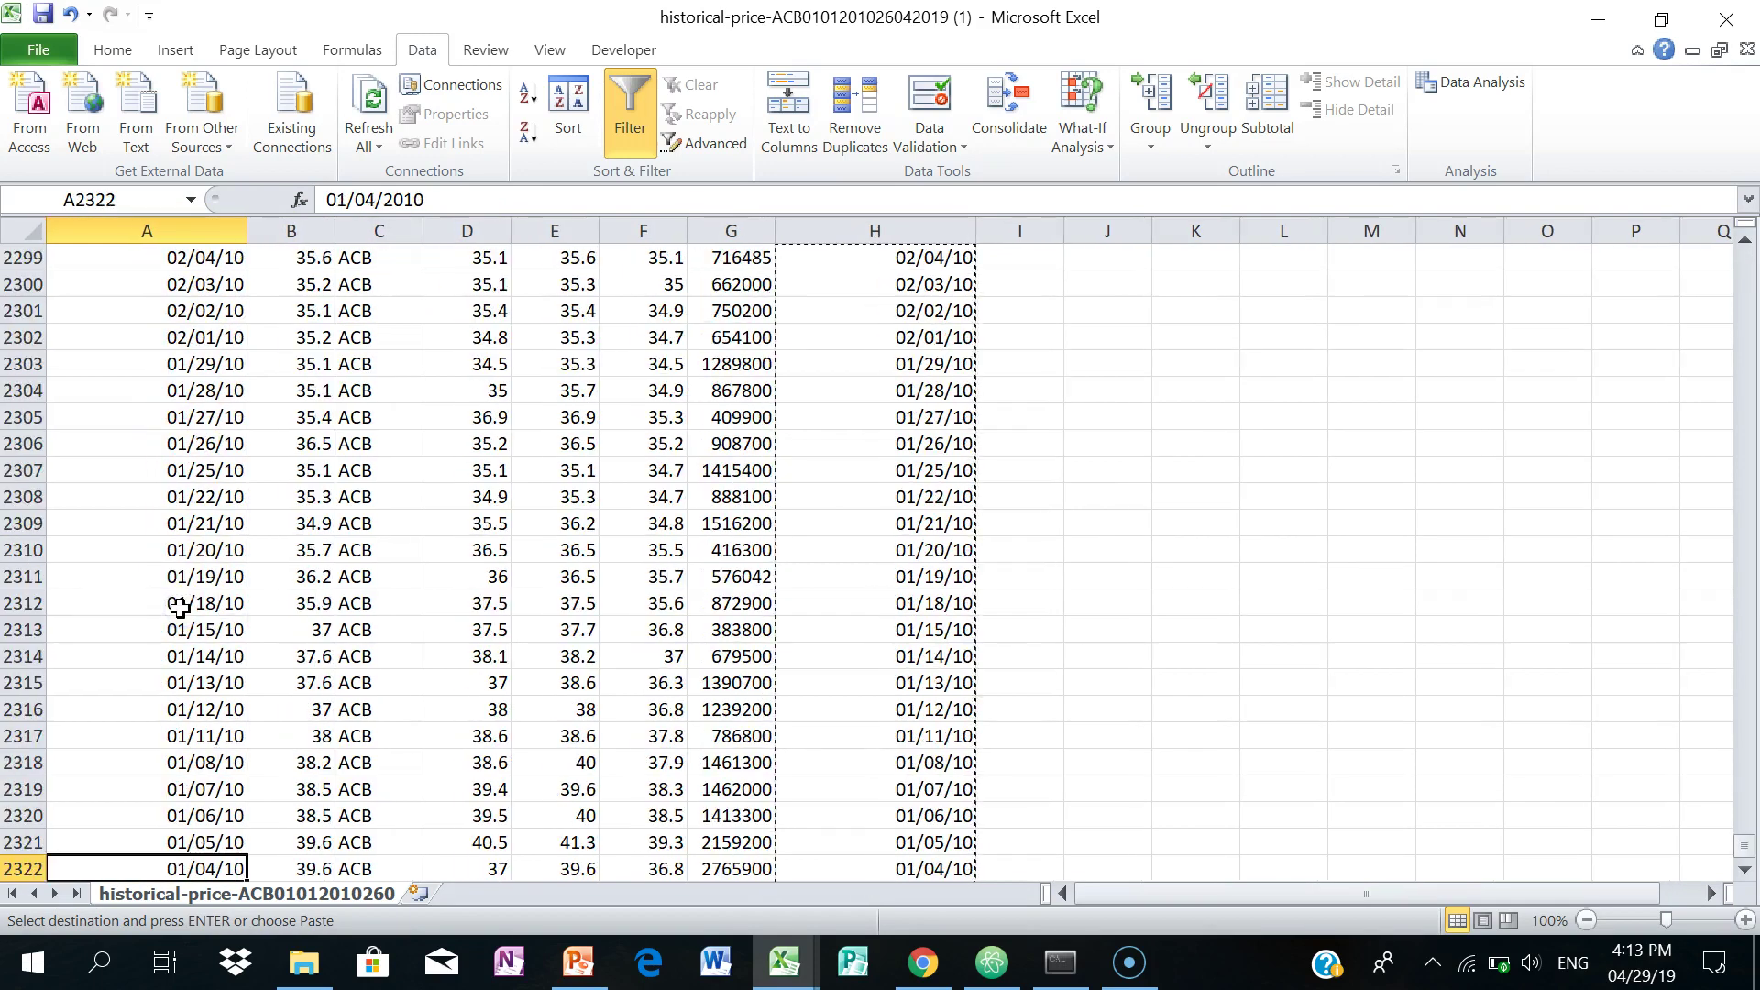
{"action": "key", "text": "ctrl+Up"}
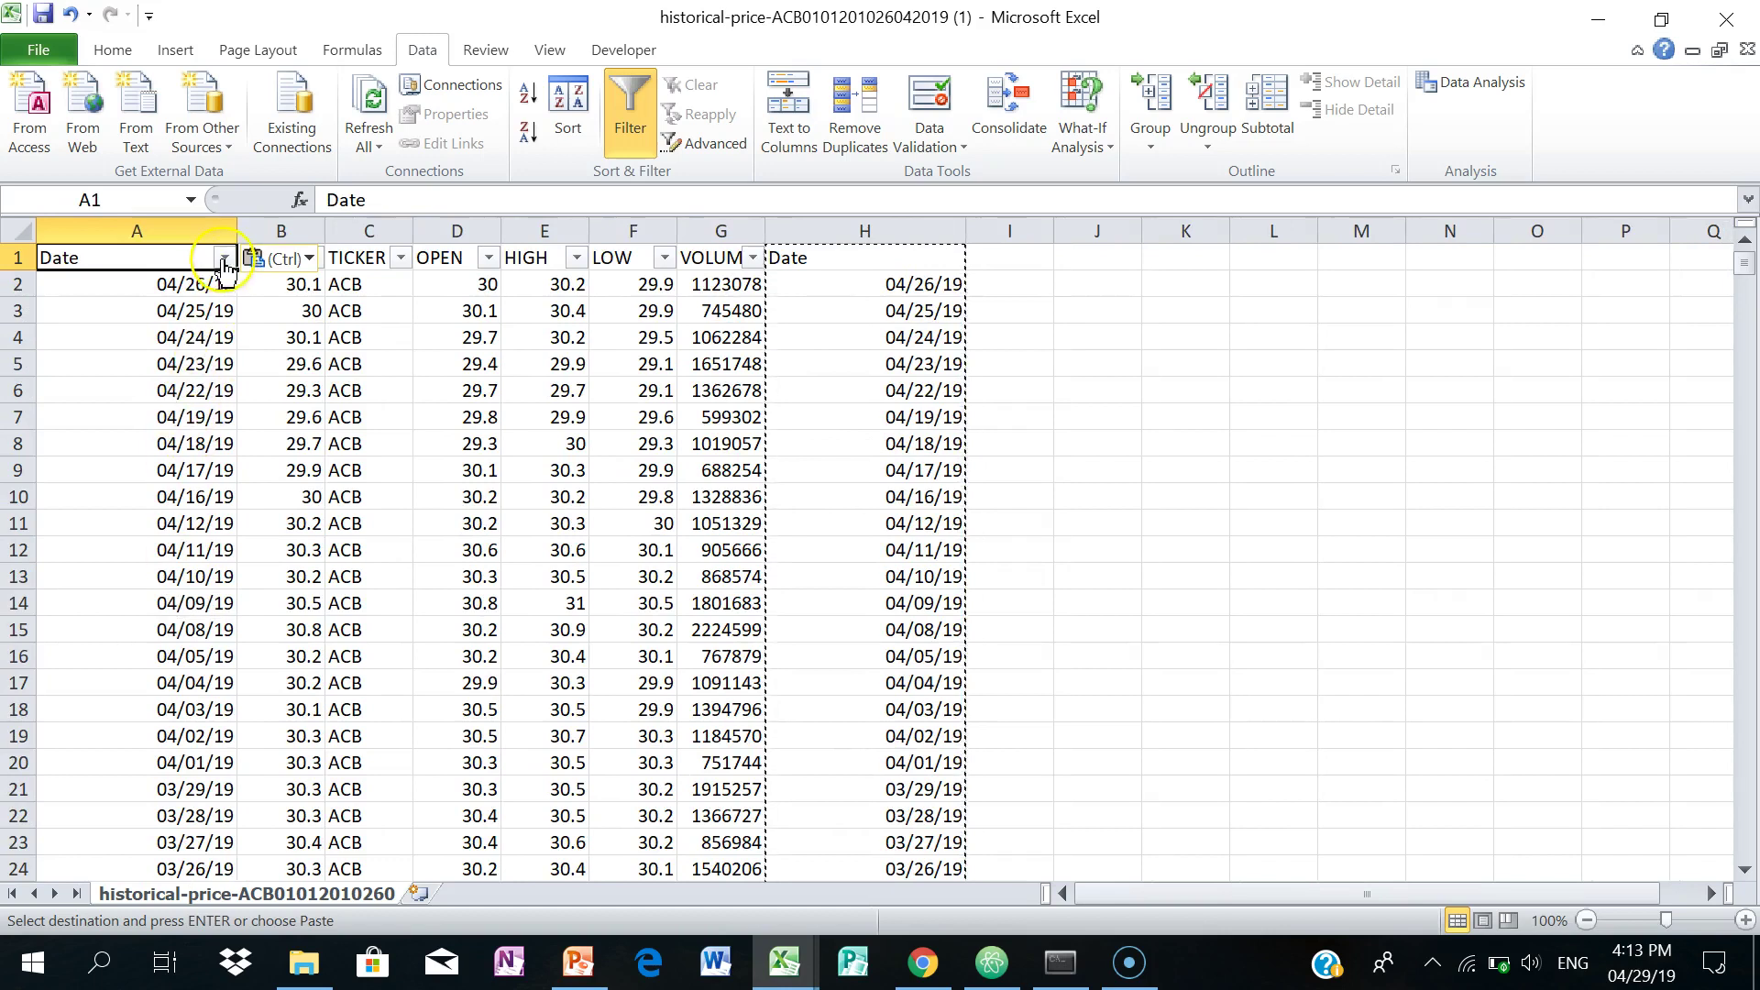
{"action": "left_click", "coordinate": [225, 257]}
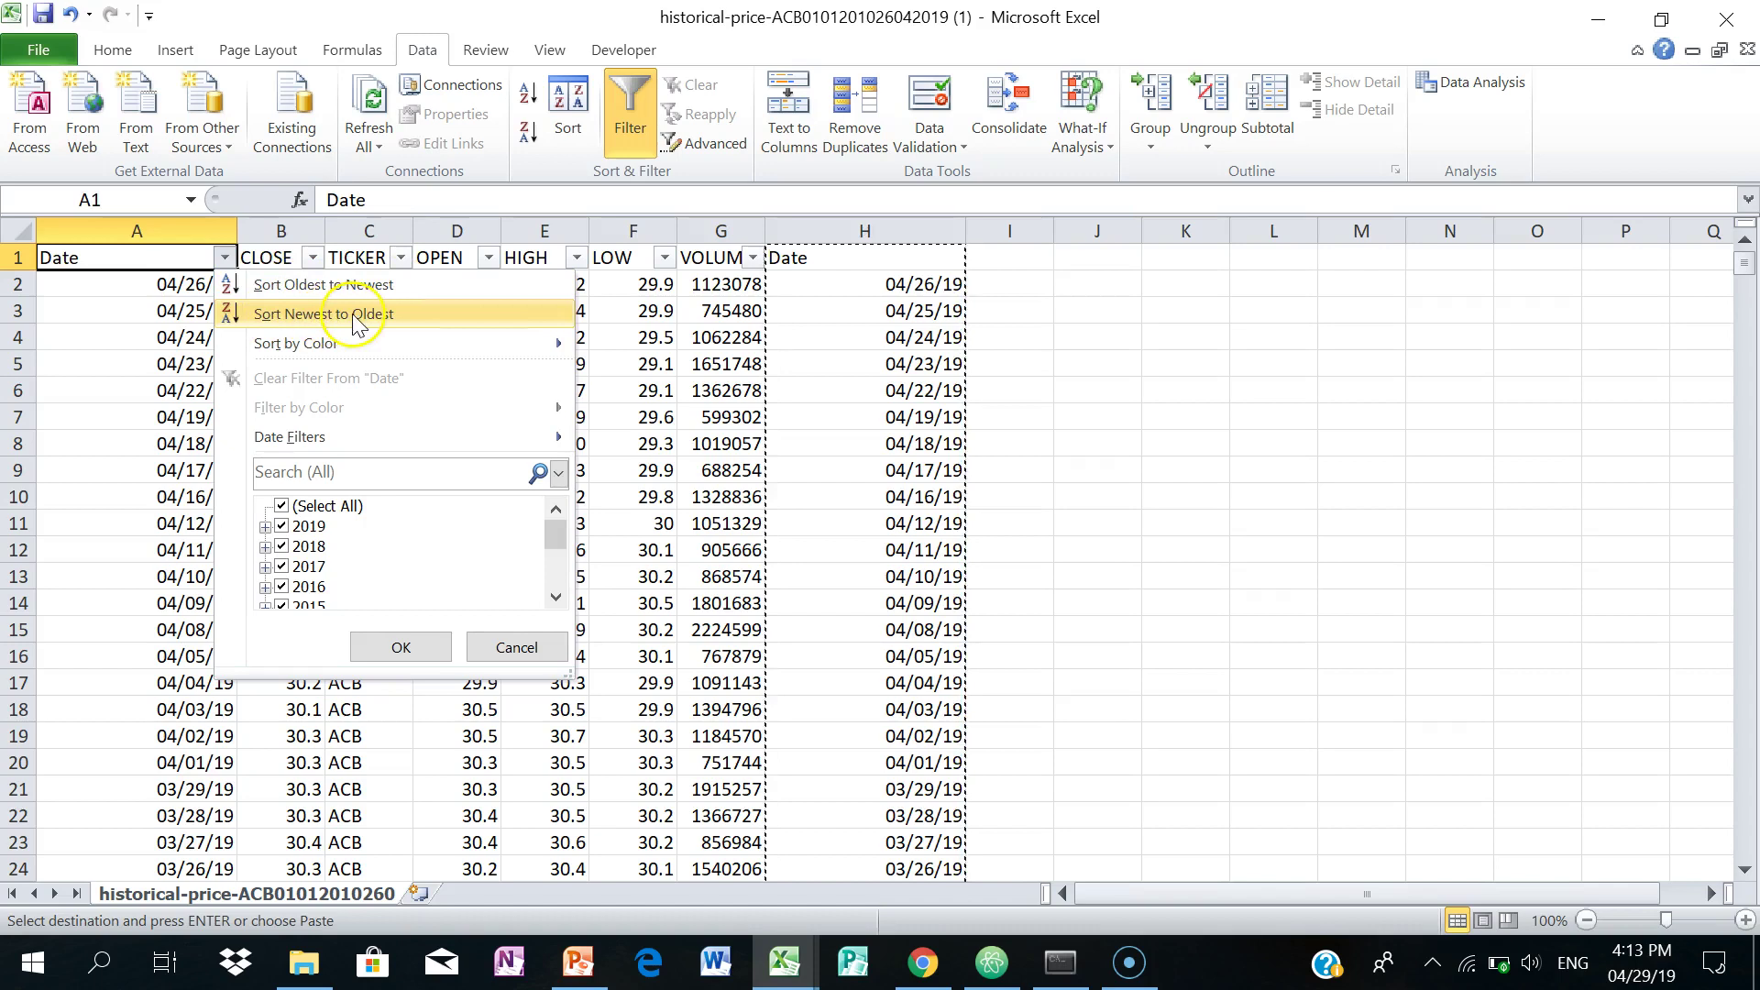
{"action": "left_click", "coordinate": [401, 647]}
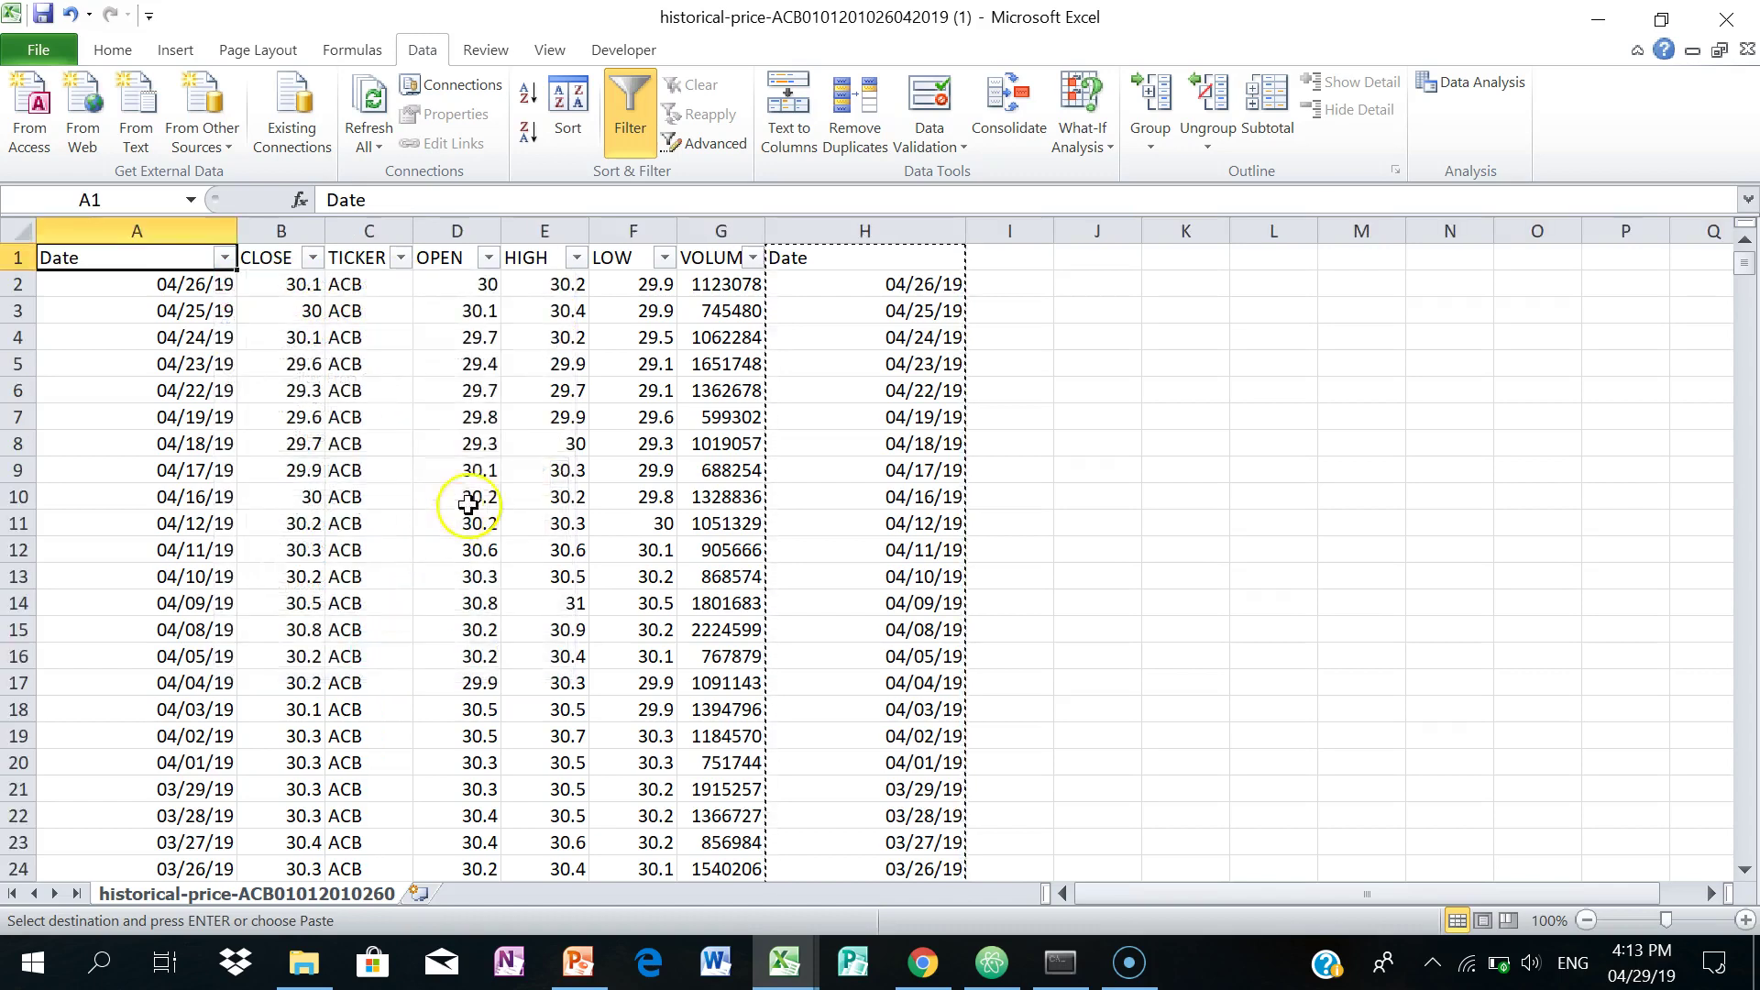
{"action": "left_click", "coordinate": [332, 445]}
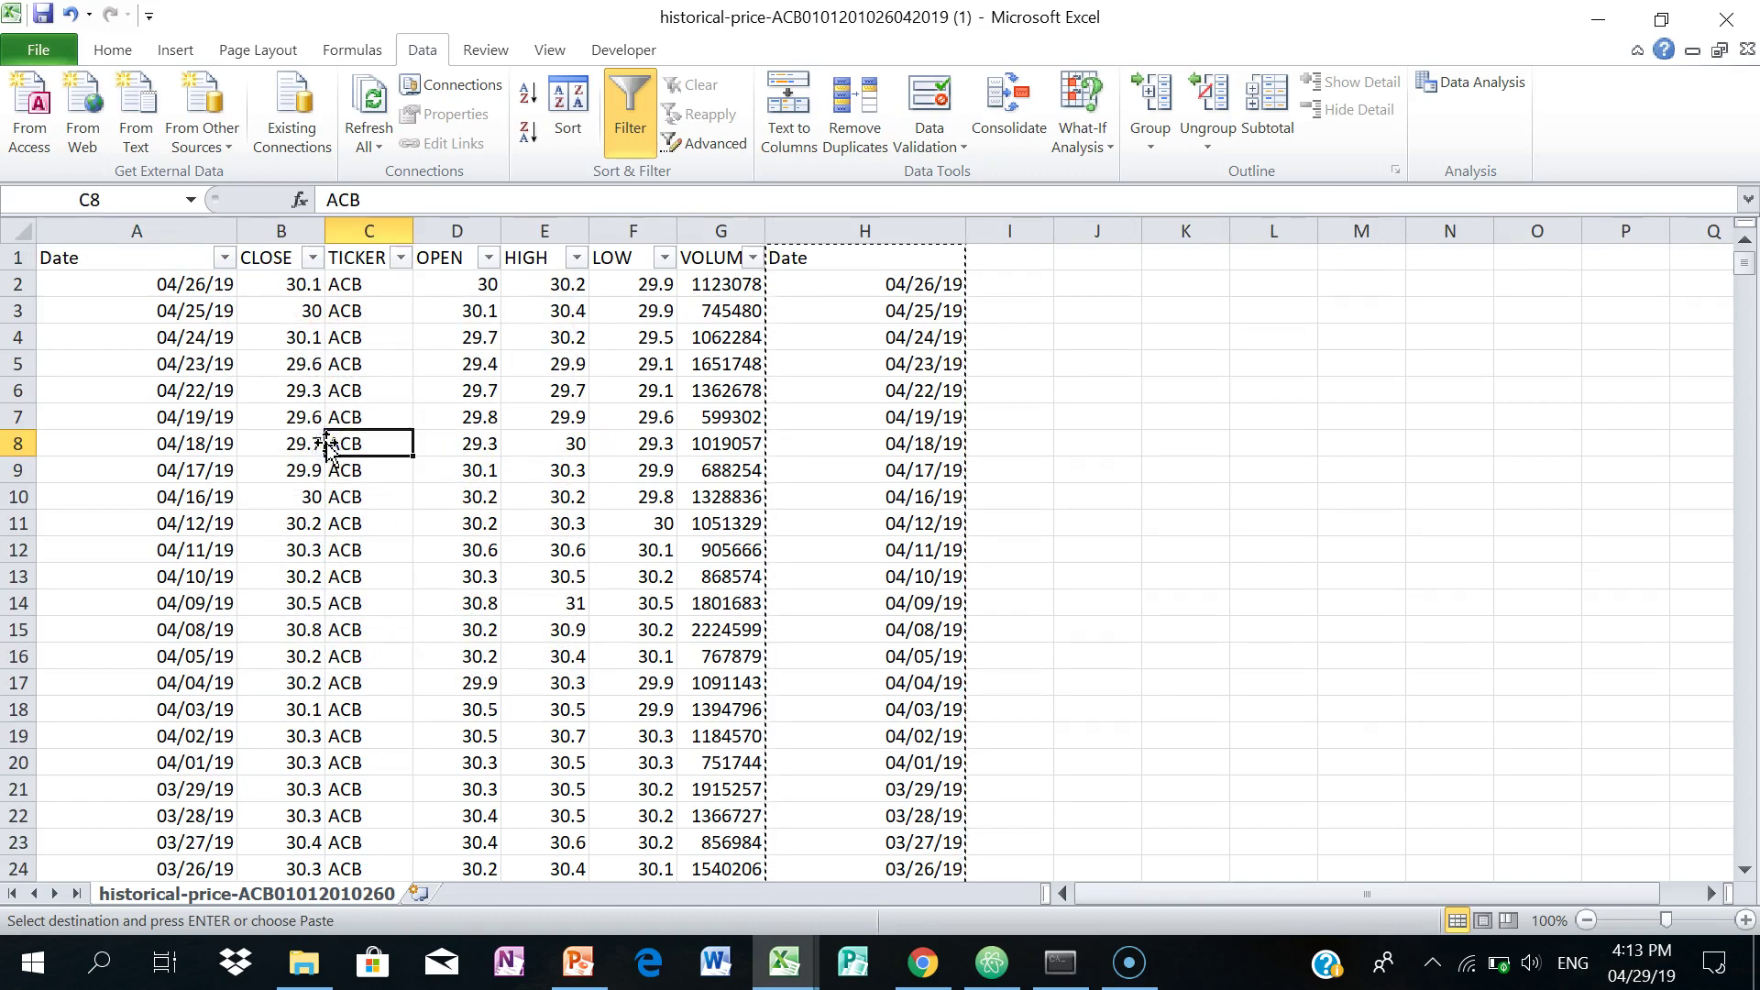